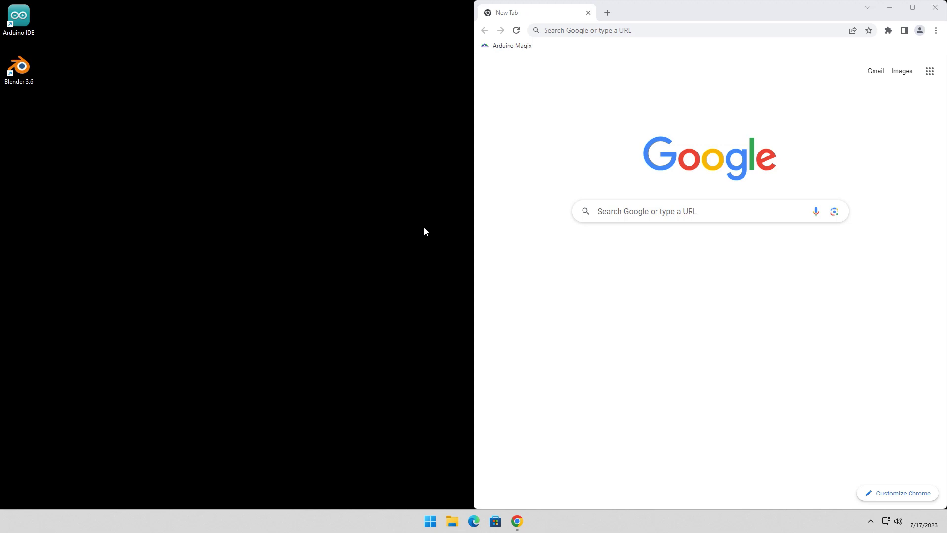
Step: Download the blendixserial add-on as a ZIP from its GitHub repository, reached through the Arduino Magix page's download section
{"action": "left_click", "coordinate": [504, 47]}
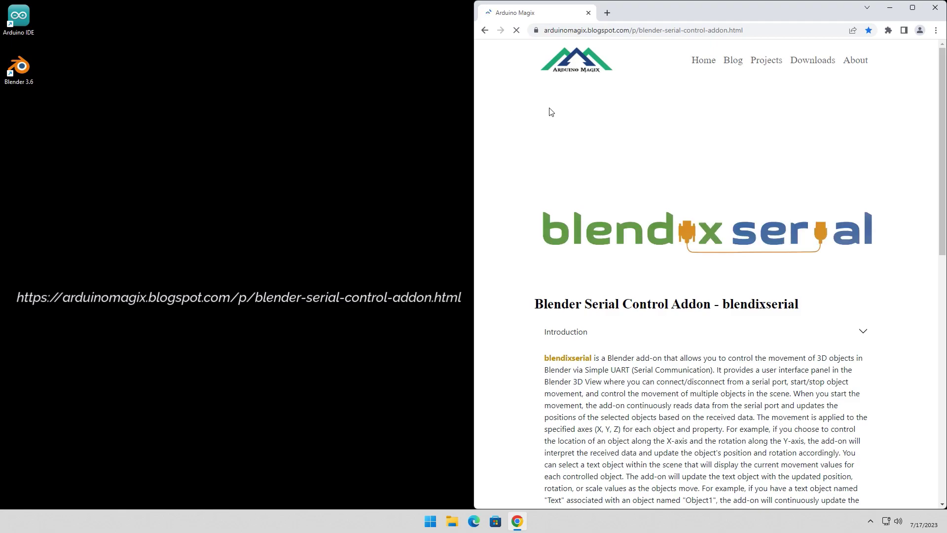
{"action": "left_click_drag", "start_coordinate": [937, 62], "coordinate": [942, 186]}
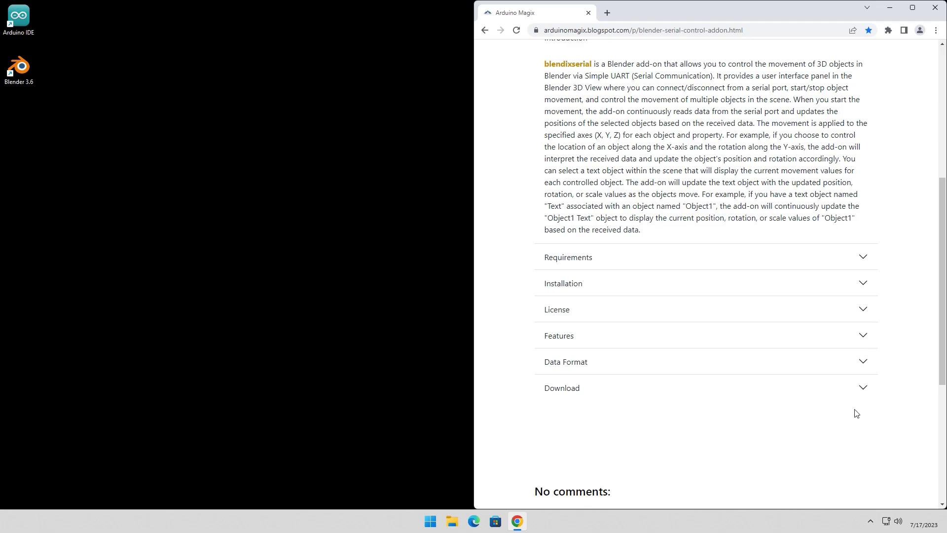
{"action": "left_click", "coordinate": [863, 389]}
{"action": "left_click", "coordinate": [558, 230]}
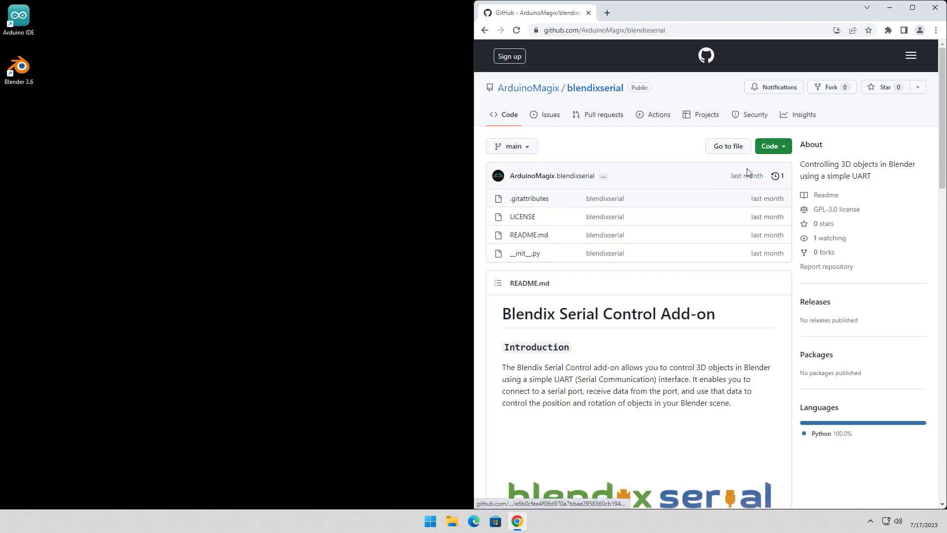
{"action": "left_click", "coordinate": [777, 148]}
{"action": "left_click", "coordinate": [637, 303]}
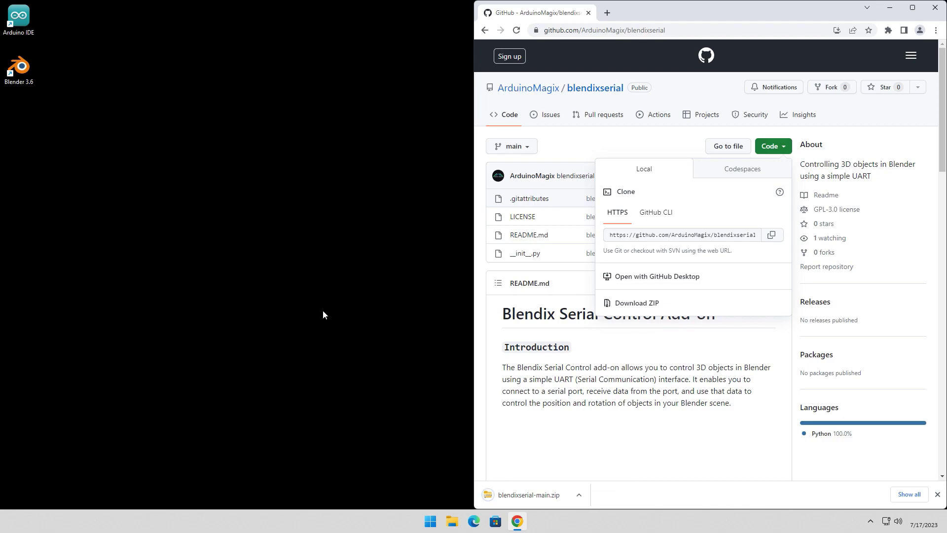
Step: Launch Blender 3.6 and open the Add-ons section of its preferences
{"action": "double_click", "coordinate": [16, 77]}
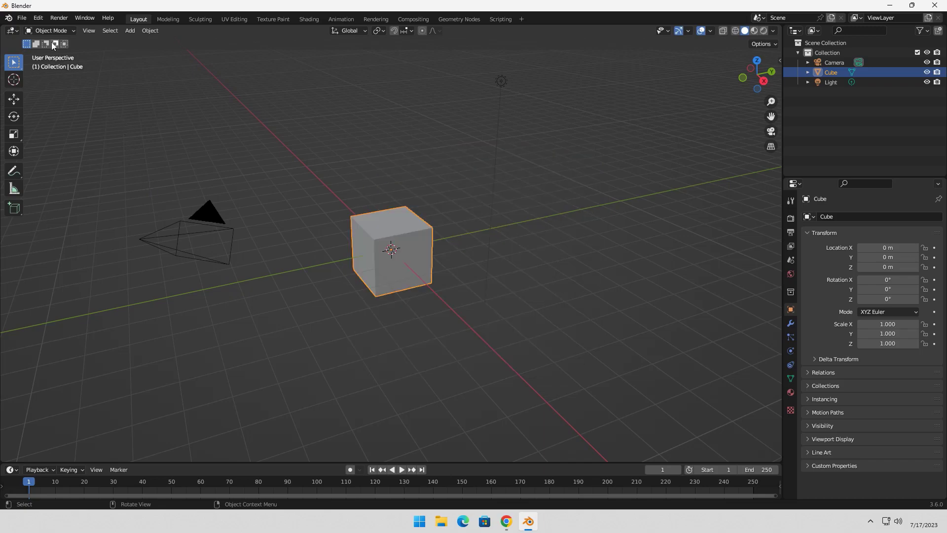
{"action": "left_click", "coordinate": [39, 20]}
{"action": "left_click", "coordinate": [60, 156]}
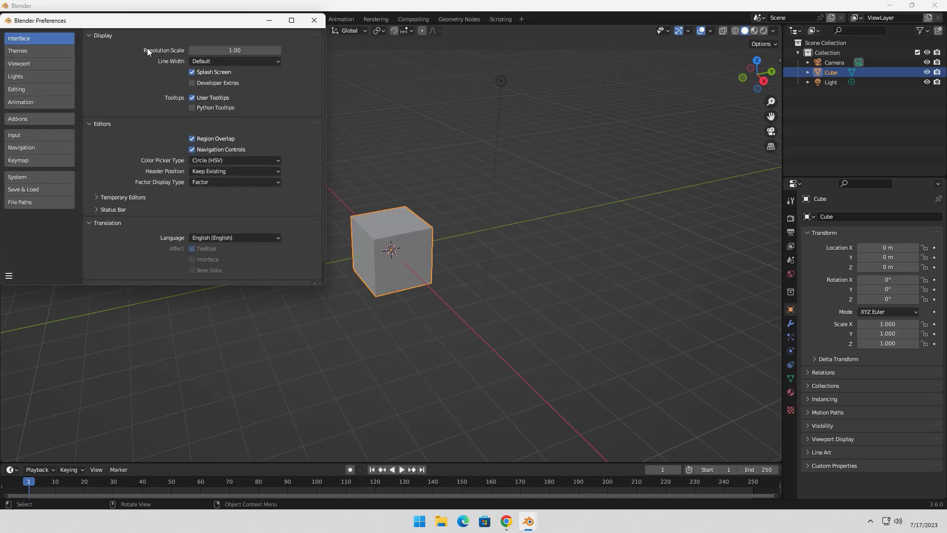
{"action": "left_click_drag", "start_coordinate": [146, 25], "coordinate": [272, 77]}
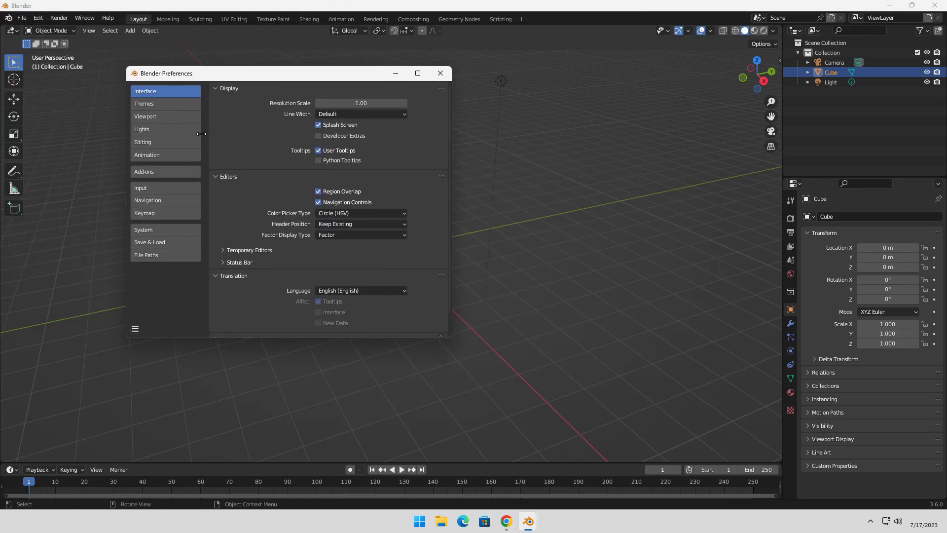
{"action": "left_click", "coordinate": [166, 172]}
Step: Install the add-on from blendixserial-main.zip in Downloads and try to enable it
{"action": "left_click", "coordinate": [366, 88]}
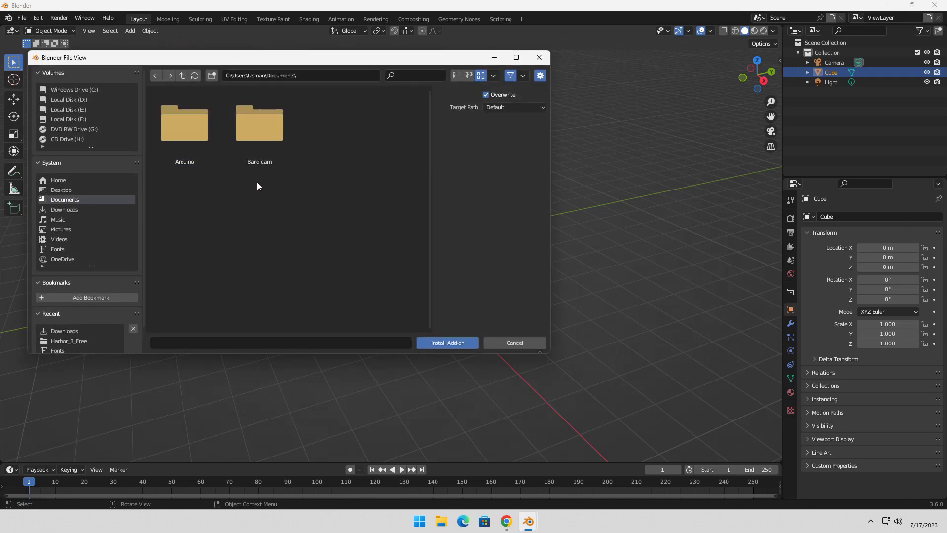
{"action": "left_click", "coordinate": [80, 209]}
{"action": "left_click", "coordinate": [191, 137]}
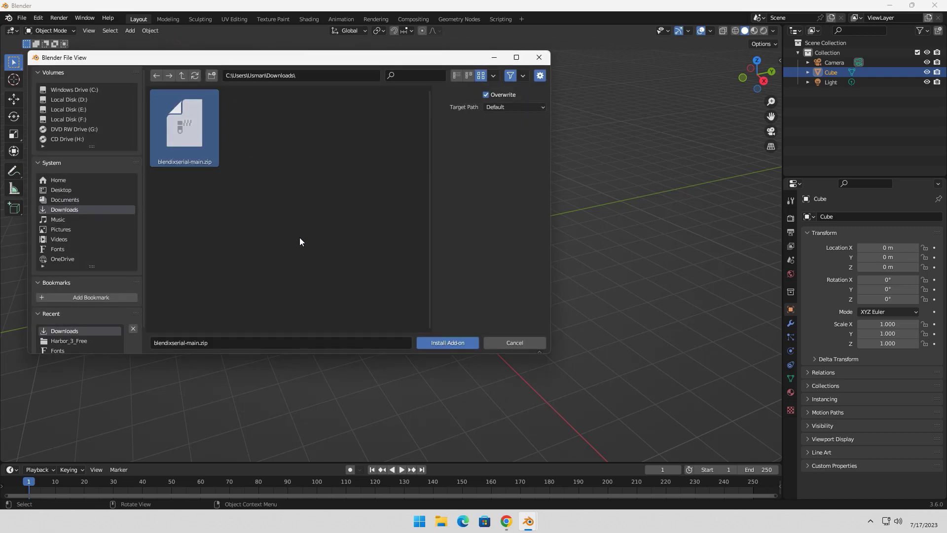
{"action": "left_click", "coordinate": [448, 342]}
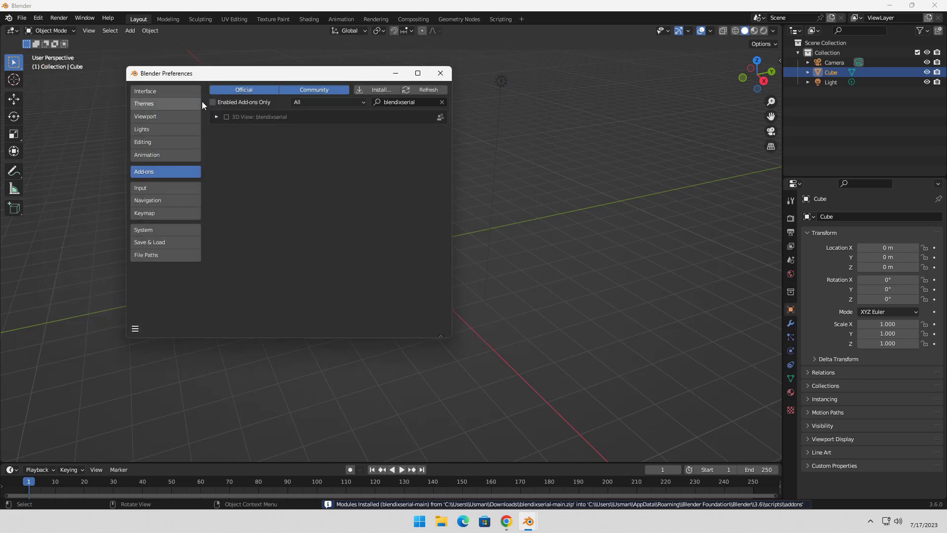
{"action": "left_click", "coordinate": [226, 117]}
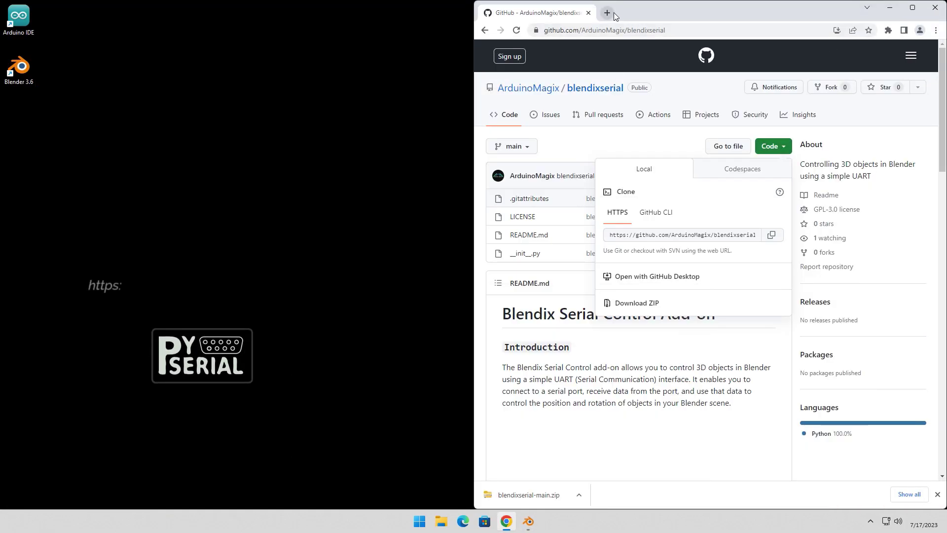
Step: In a new Chrome tab, search for pyserial and download pyserial-3.5.tar.gz from its PyPI project page
{"action": "left_click", "coordinate": [614, 12]}
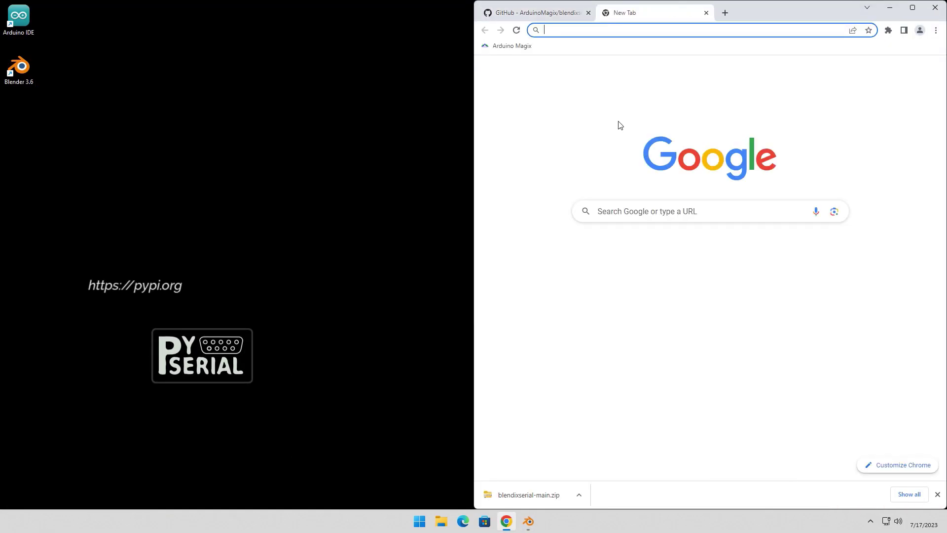
{"action": "left_click", "coordinate": [636, 207]}
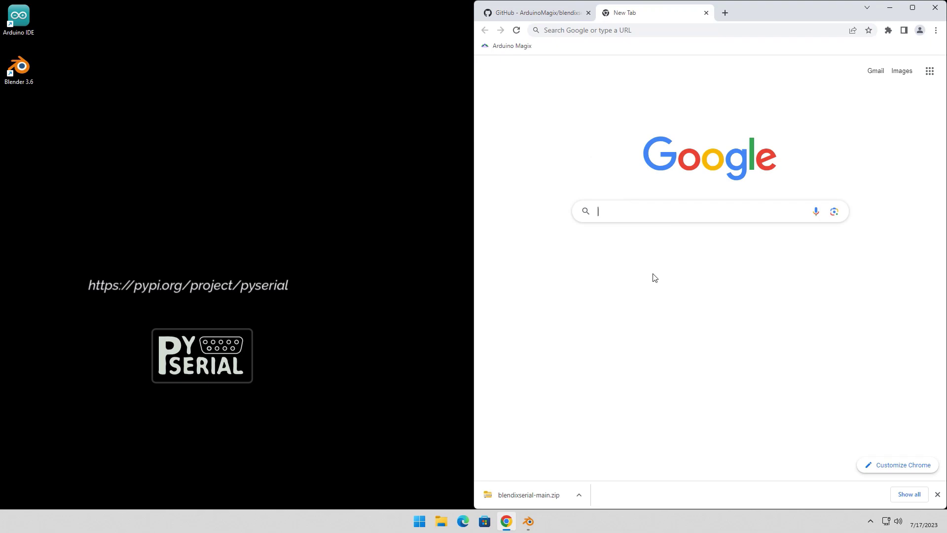
{"action": "type", "text": "pyserial"}
{"action": "key", "text": "Return"}
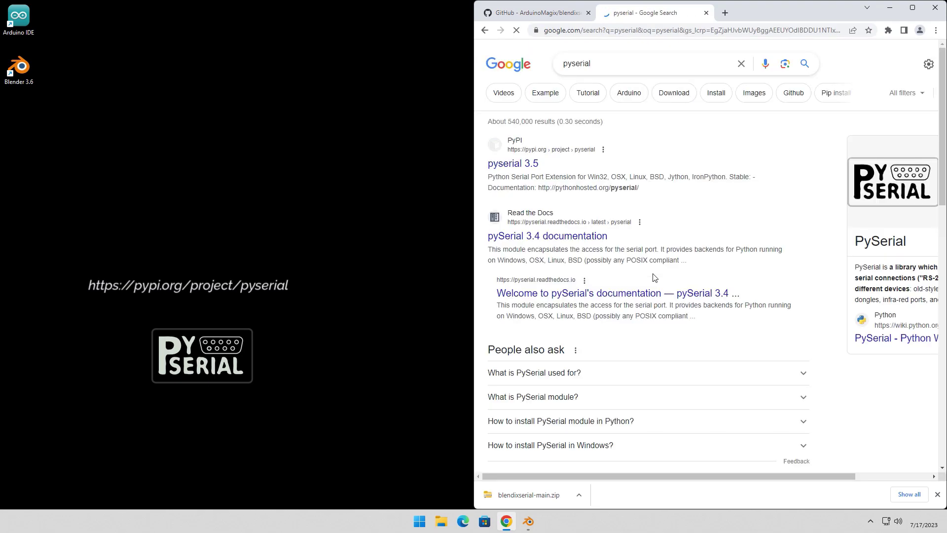
{"action": "left_click", "coordinate": [530, 170]}
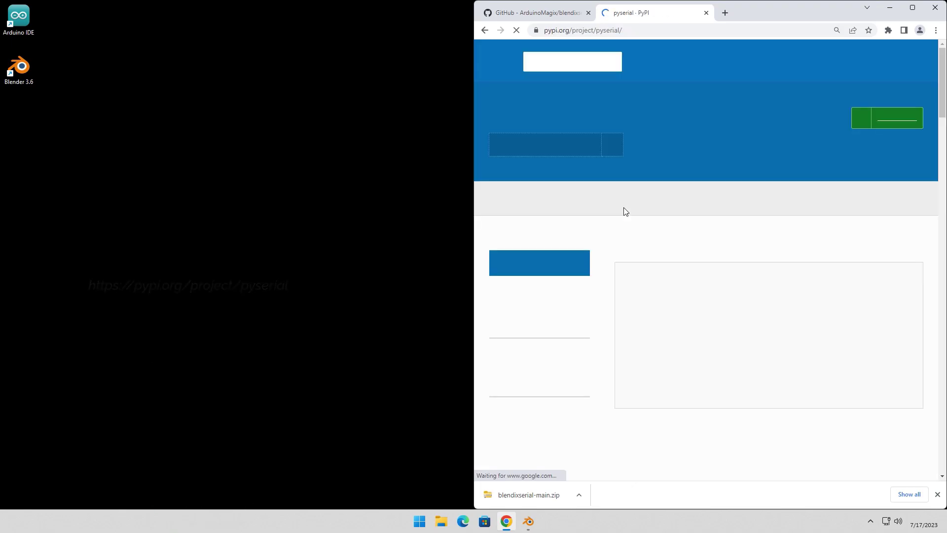
{"action": "left_click", "coordinate": [553, 318]}
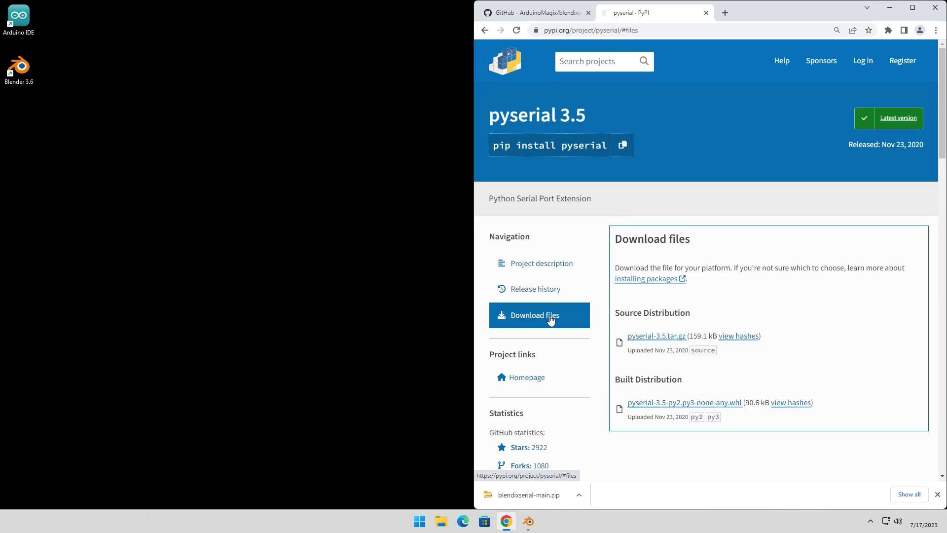
{"action": "left_click", "coordinate": [631, 338]}
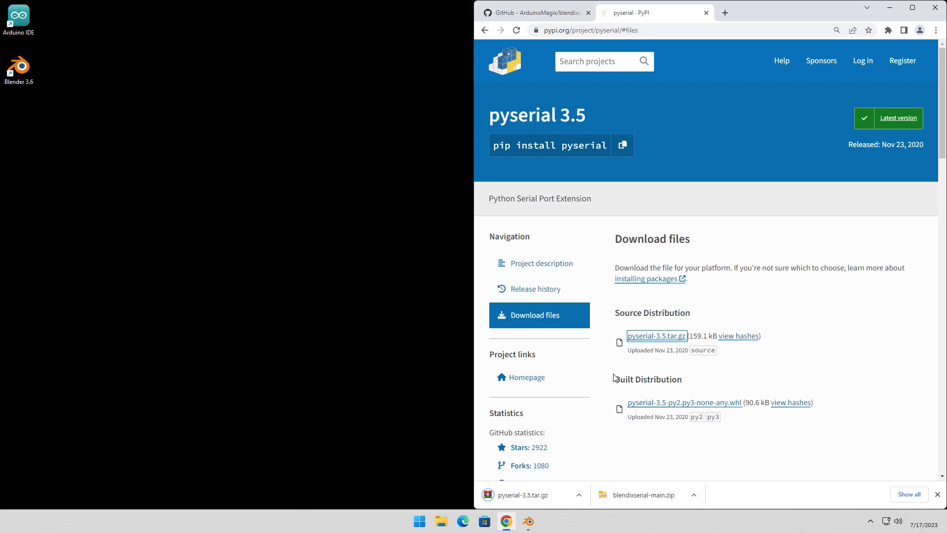
Step: In File Explorer, extract the pyserial-3.5 archive in Downloads into its own pyserial-3.5 folder
{"action": "left_click", "coordinate": [441, 521]}
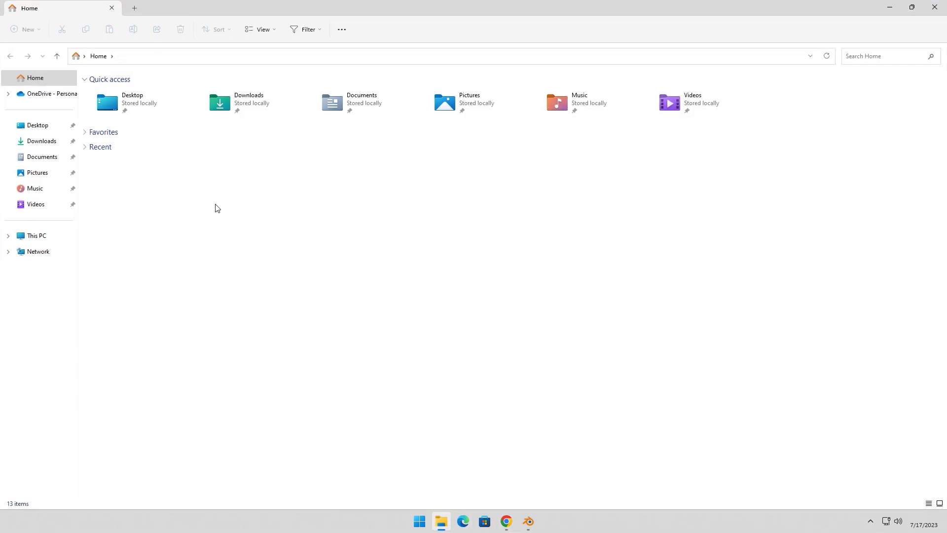
{"action": "double_click", "coordinate": [254, 101]}
{"action": "left_click", "coordinate": [170, 112]}
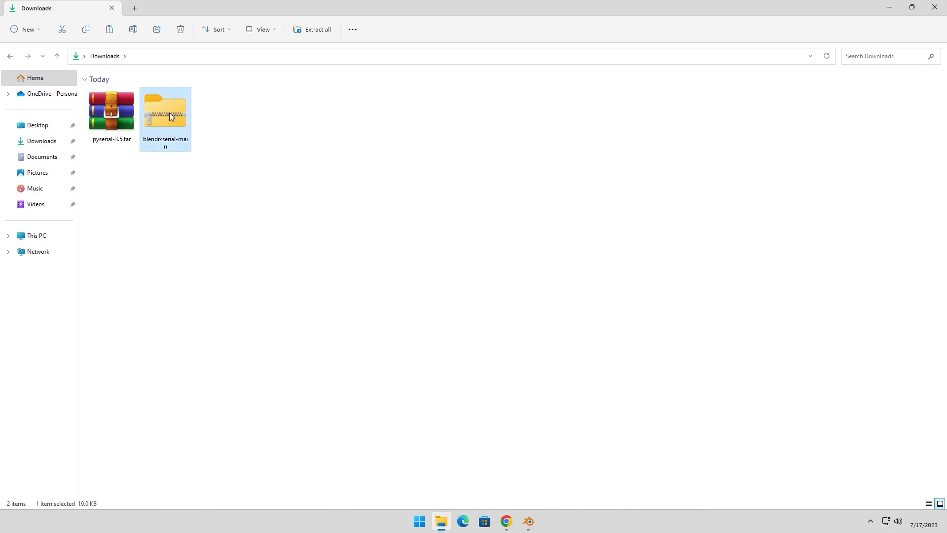
{"action": "left_click", "coordinate": [123, 110]}
{"action": "right_click", "coordinate": [123, 110]}
{"action": "left_click", "coordinate": [156, 279]}
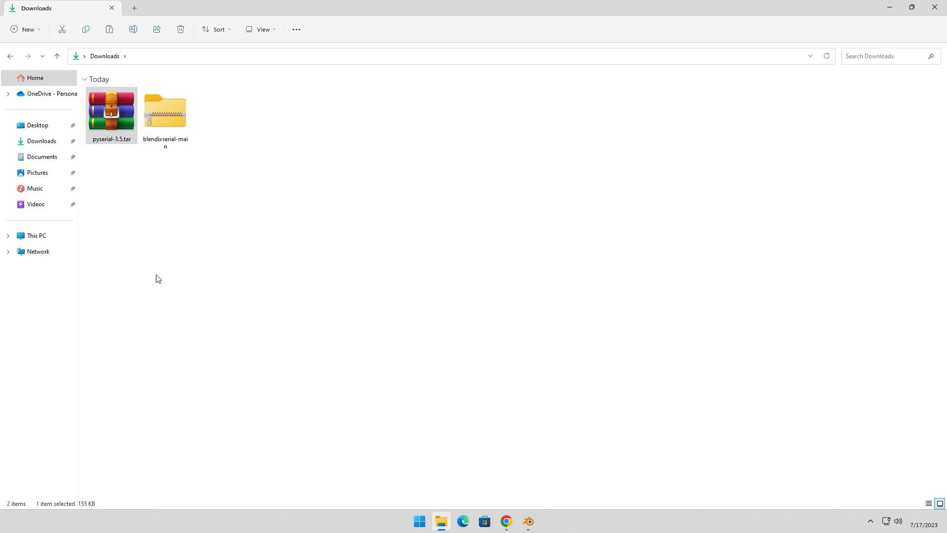
{"action": "left_click", "coordinate": [186, 121]}
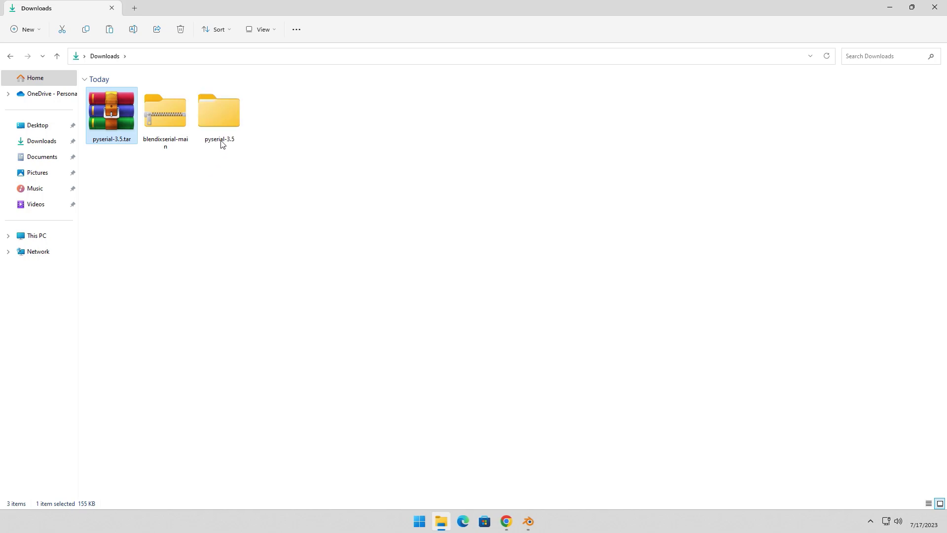
Step: Copy the serial folder from inside the extracted pyserial-3.5 folder and close the file window
{"action": "double_click", "coordinate": [224, 114]}
{"action": "double_click", "coordinate": [176, 106]}
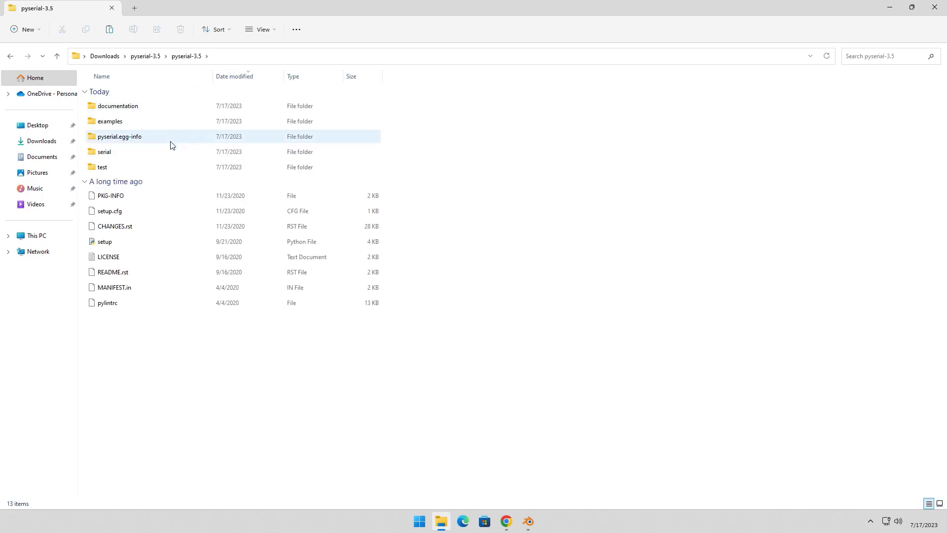
{"action": "right_click", "coordinate": [127, 150]}
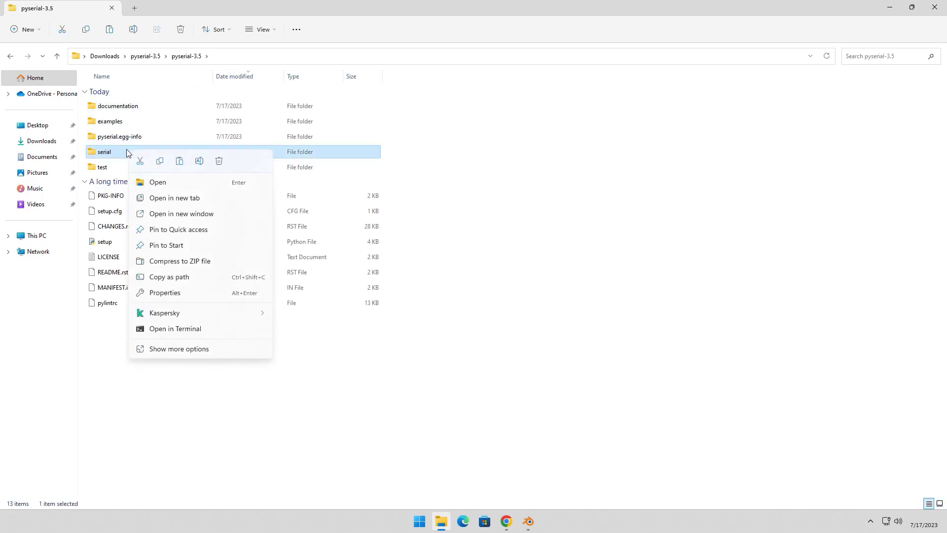
{"action": "left_click", "coordinate": [160, 161]}
{"action": "left_click", "coordinate": [528, 160]}
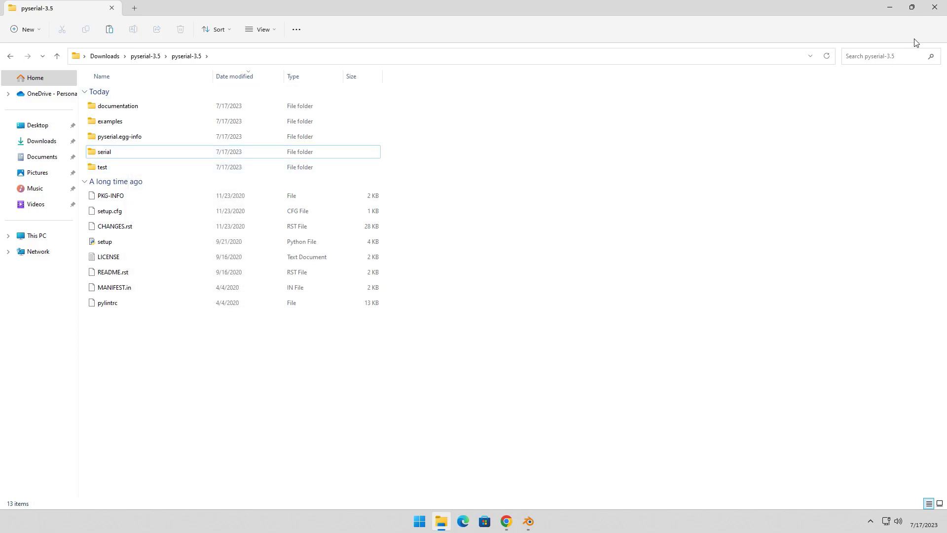
{"action": "left_click", "coordinate": [935, 6]}
Step: Open the 3.6\scripts\modules folder within the Blender 3.6 installation location
{"action": "left_click", "coordinate": [19, 68]}
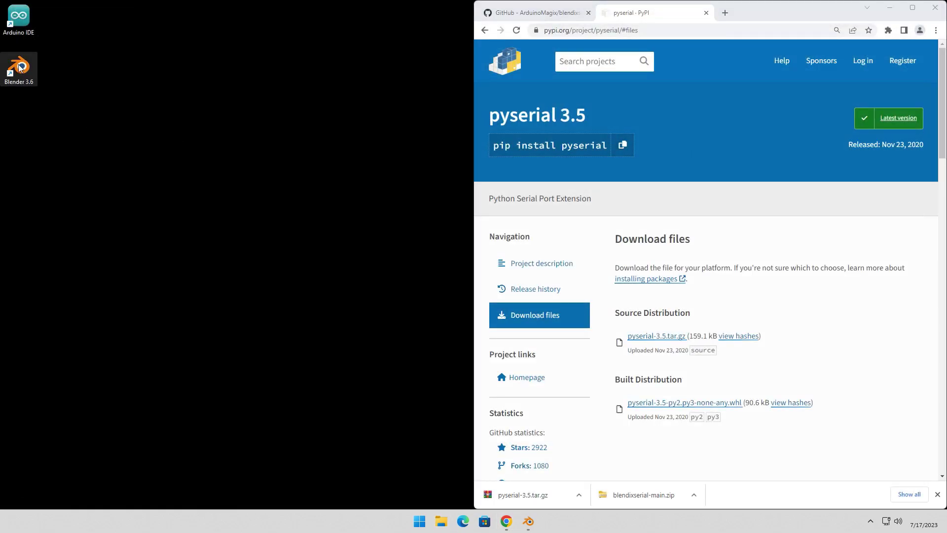
{"action": "right_click", "coordinate": [20, 66]}
{"action": "left_click", "coordinate": [58, 128]}
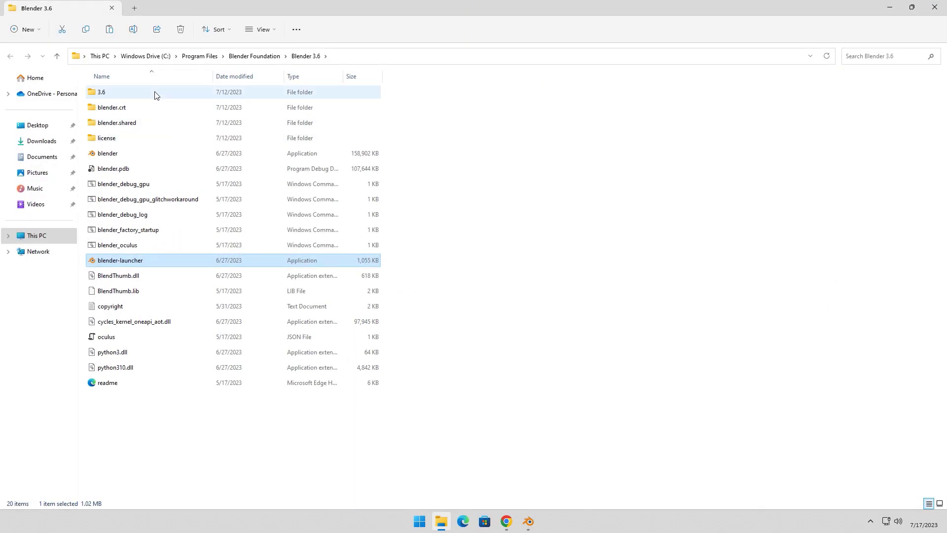
{"action": "double_click", "coordinate": [153, 94]}
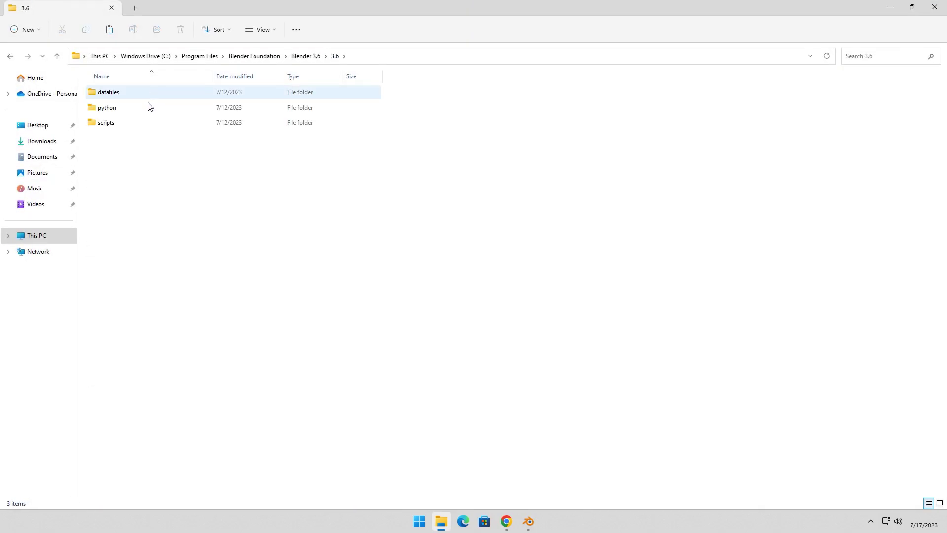
{"action": "double_click", "coordinate": [146, 123]}
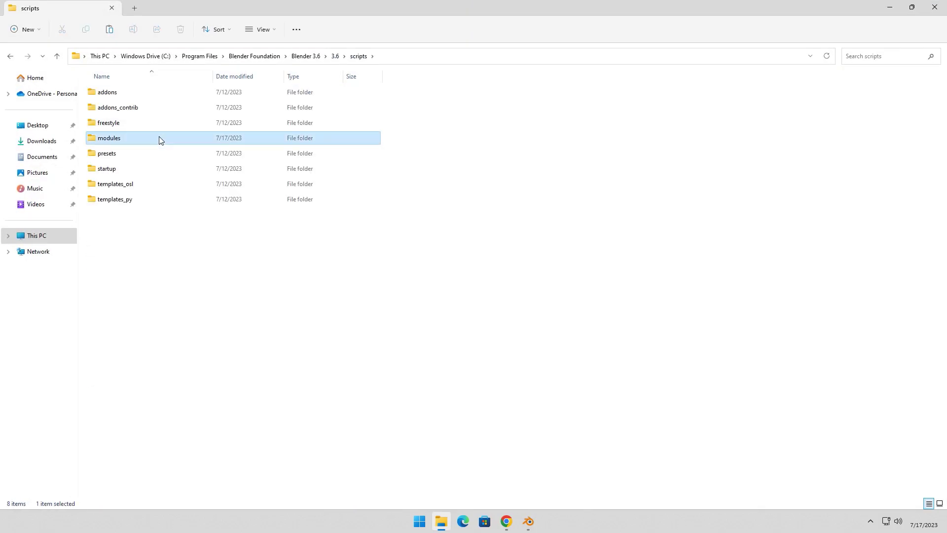
{"action": "double_click", "coordinate": [159, 138]}
Step: Paste the copied serial folder into Blender's modules folder, granting permission, and close the file window
{"action": "right_click", "coordinate": [492, 156]}
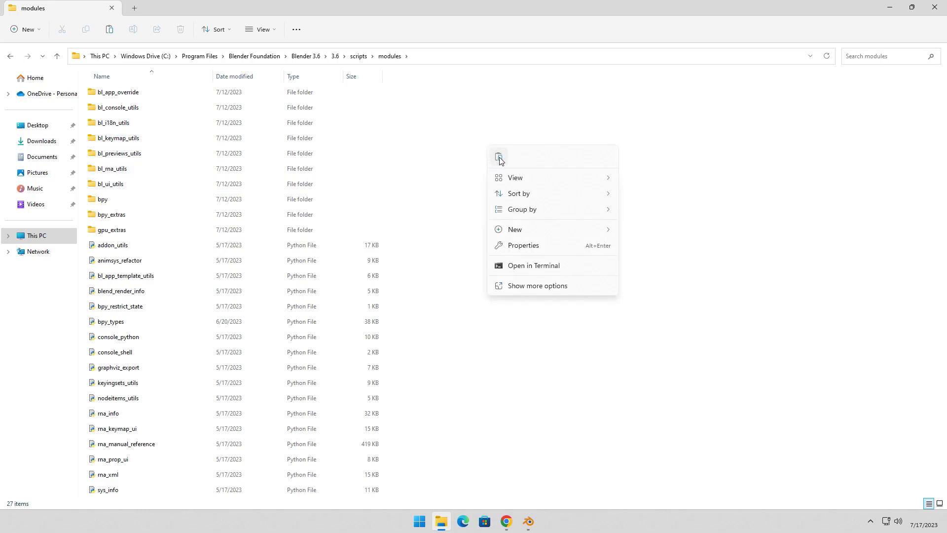
{"action": "left_click", "coordinate": [499, 157]}
{"action": "left_click", "coordinate": [444, 193]}
{"action": "left_click", "coordinate": [528, 225]}
{"action": "left_click", "coordinate": [935, 8]}
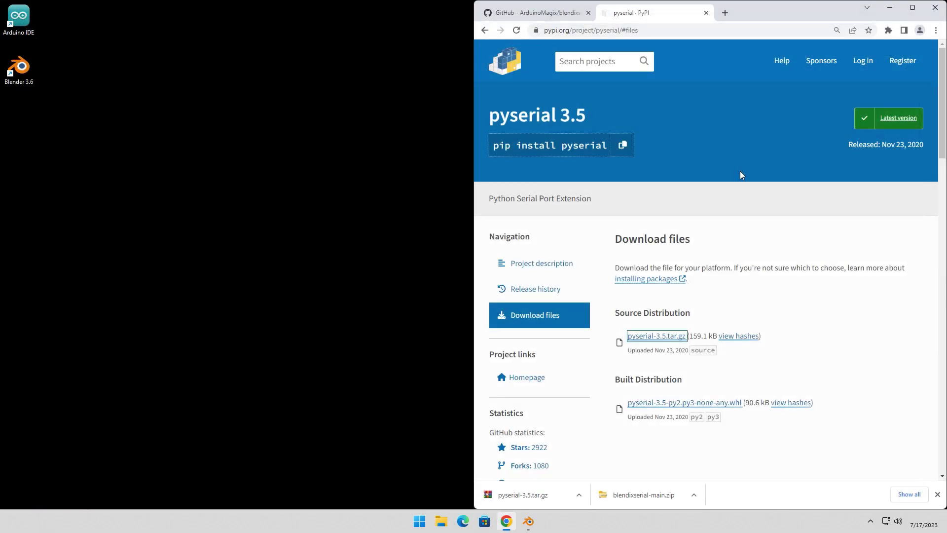
Step: Return to Blender, enable the blendixserial add-on and close the preferences
{"action": "left_click", "coordinate": [528, 521]}
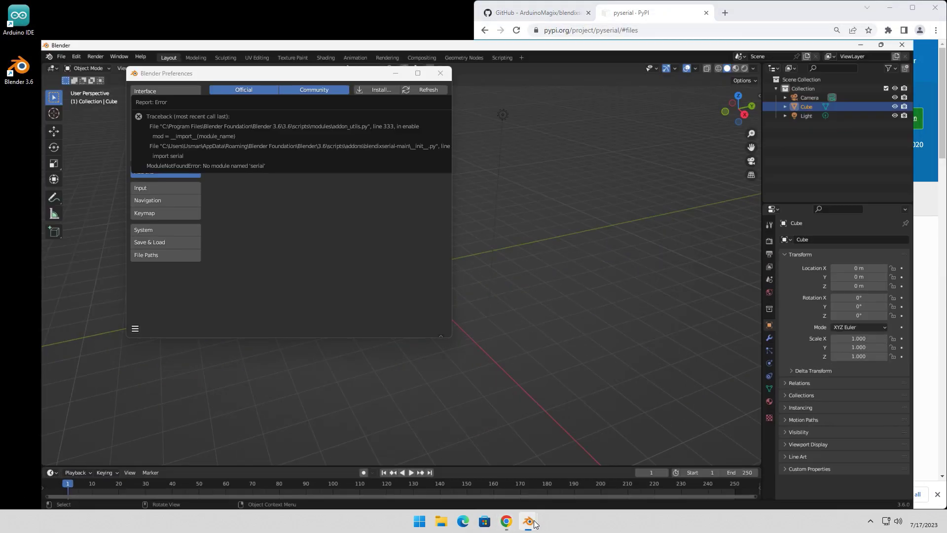
{"action": "left_click", "coordinate": [226, 118]}
{"action": "left_click", "coordinate": [447, 74]}
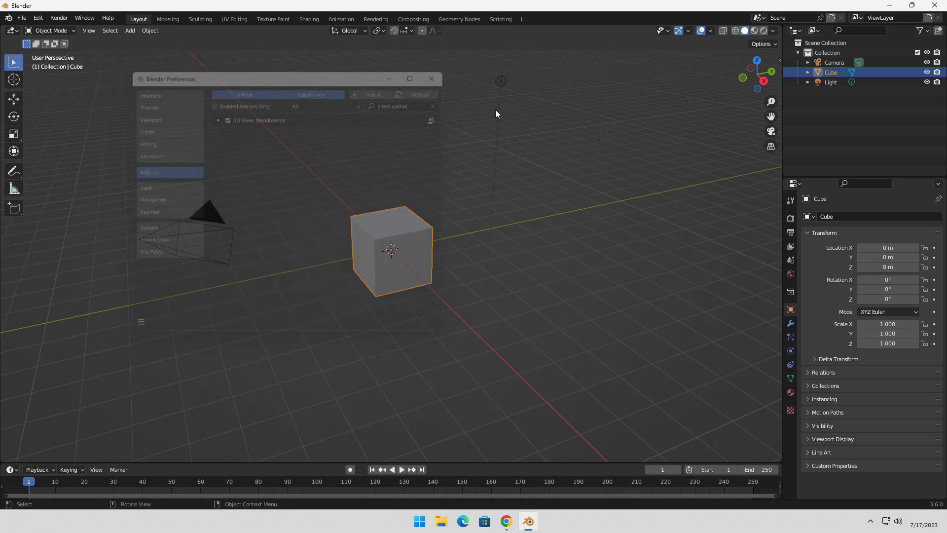
Step: Show the Blendix Serial controls in the 3D viewport's sidebar, and minimize Blender
{"action": "key", "text": "n"}
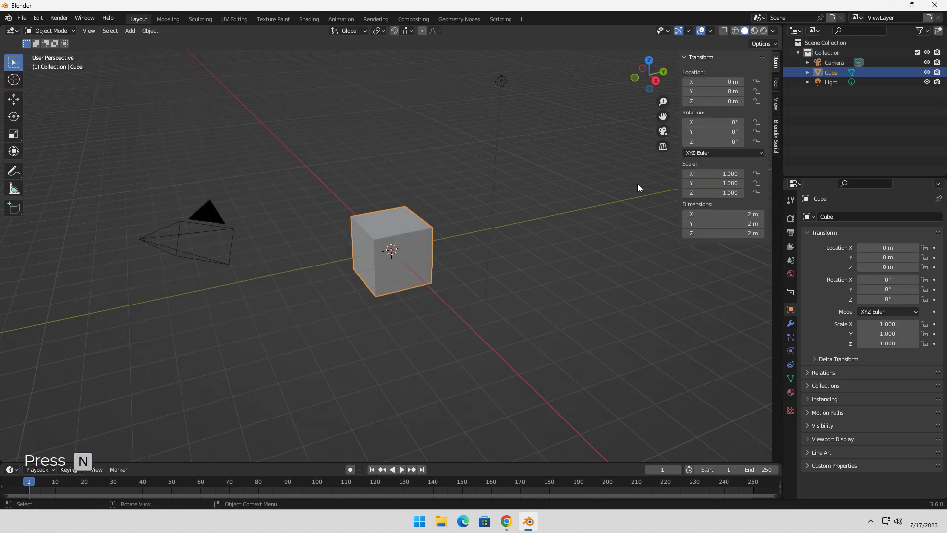
{"action": "left_click", "coordinate": [776, 141]}
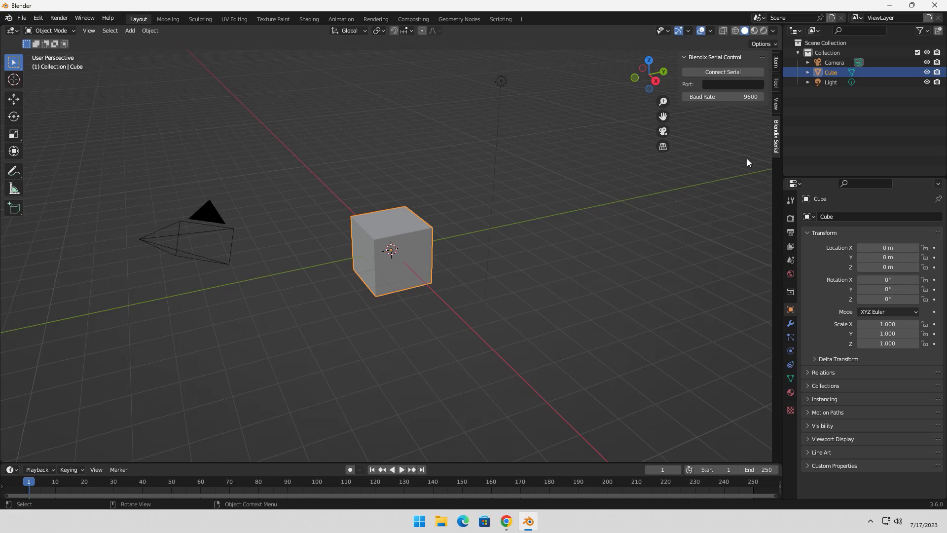
{"action": "left_click", "coordinate": [889, 5]}
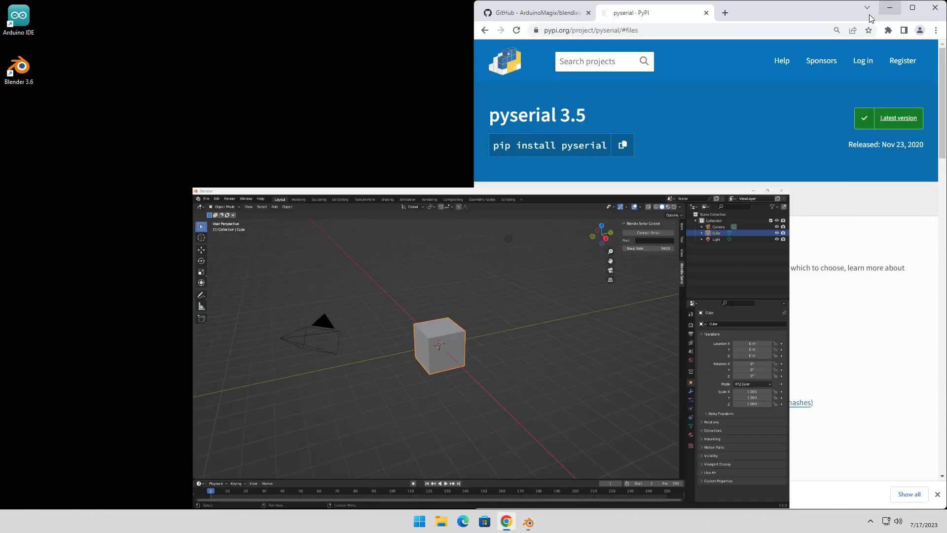
Step: Launch Arduino IDE and go back in the browser to the blendixserial add-on page's Data Format section
{"action": "double_click", "coordinate": [19, 18]}
{"action": "left_click", "coordinate": [553, 15]}
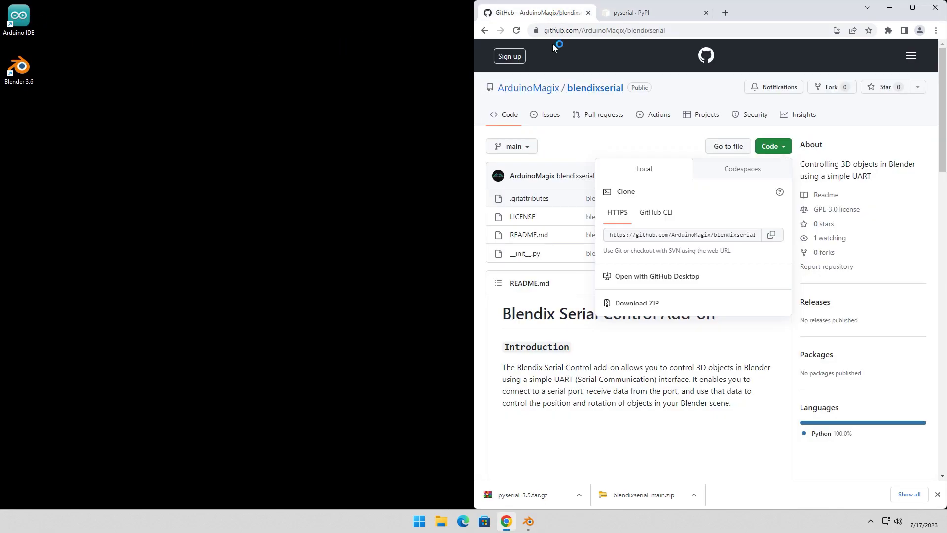
{"action": "left_click", "coordinate": [485, 32]}
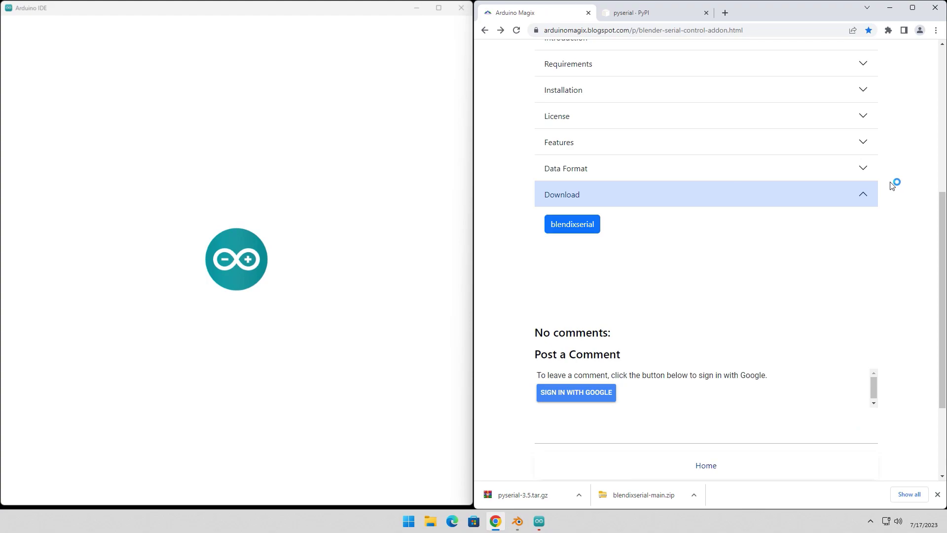
{"action": "left_click", "coordinate": [866, 170]}
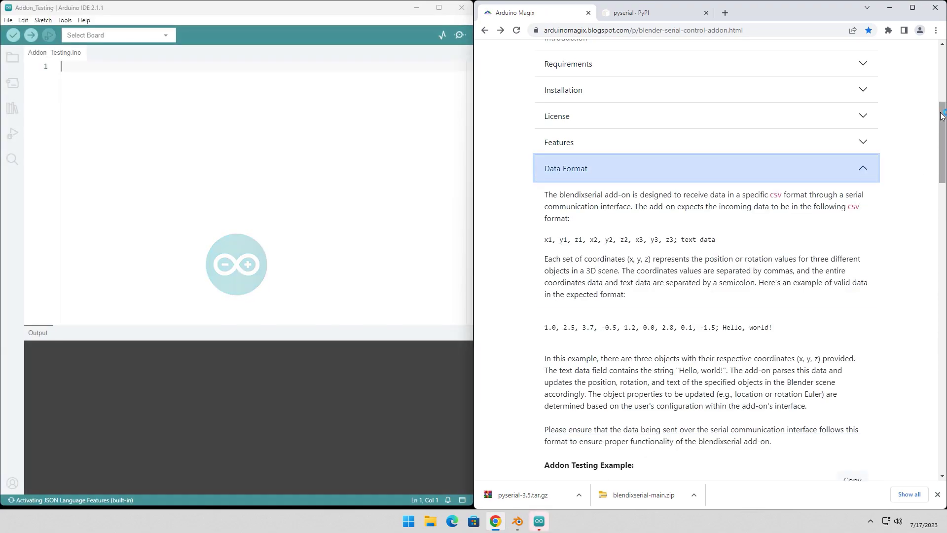
Step: Copy the Addon Testing Example code from the web page and paste it into the empty Addon_Testing sketch
{"action": "scroll", "coordinate": [868, 173], "scroll_direction": "down", "scroll_amount": 6}
{"action": "scroll", "coordinate": [858, 148], "scroll_direction": "down", "scroll_amount": 2}
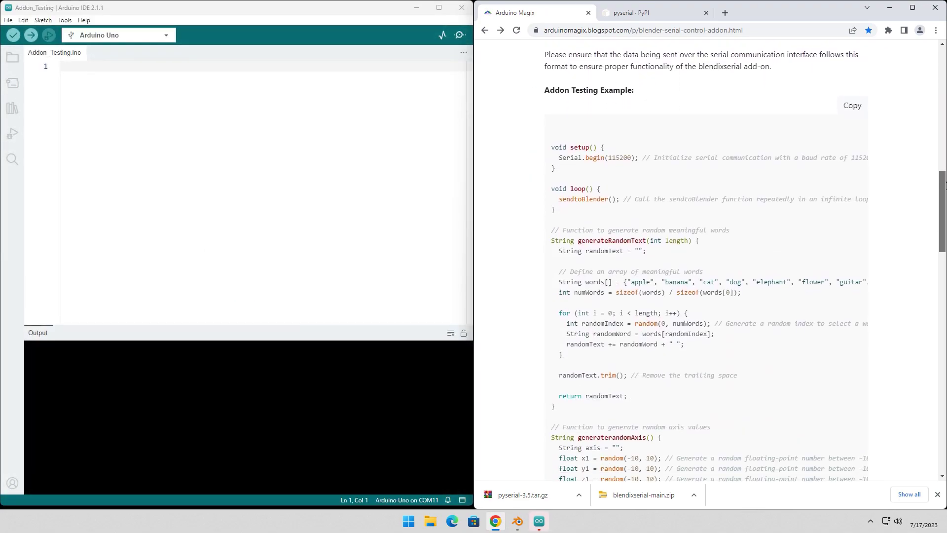
{"action": "left_click", "coordinate": [852, 105]}
{"action": "left_click", "coordinate": [199, 110]}
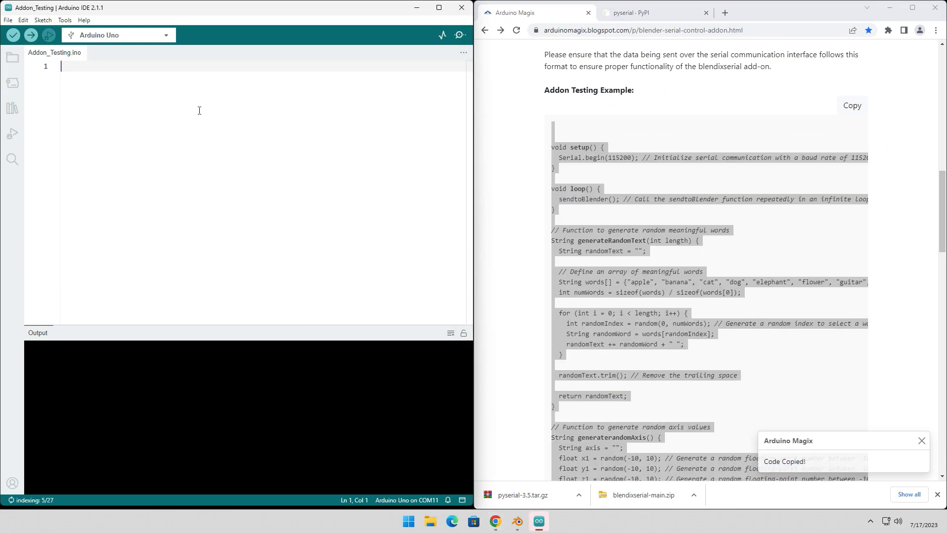
{"action": "key", "text": "ctrl+v"}
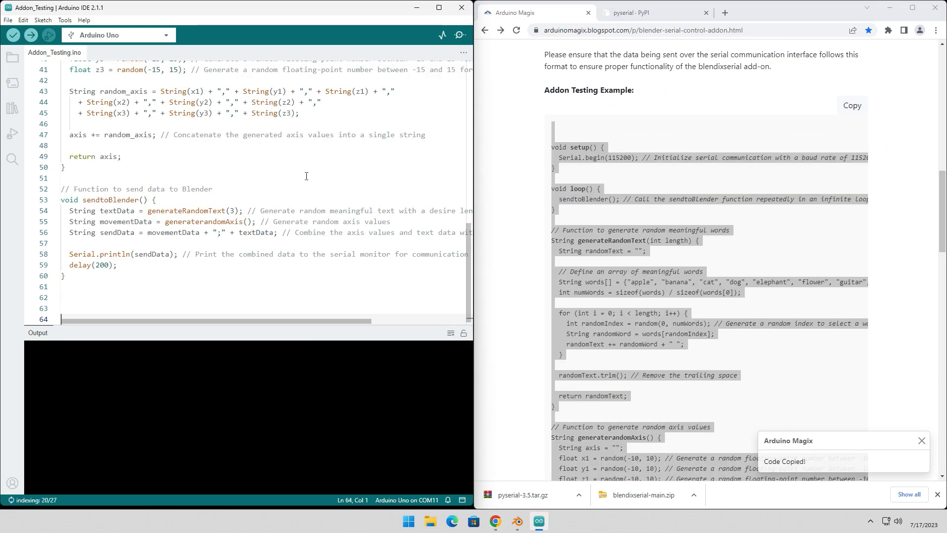
Step: Upload the sketch to the Arduino Uno on COM11 and check its output in the Serial Monitor, closing the monitor
{"action": "left_click", "coordinate": [97, 39]}
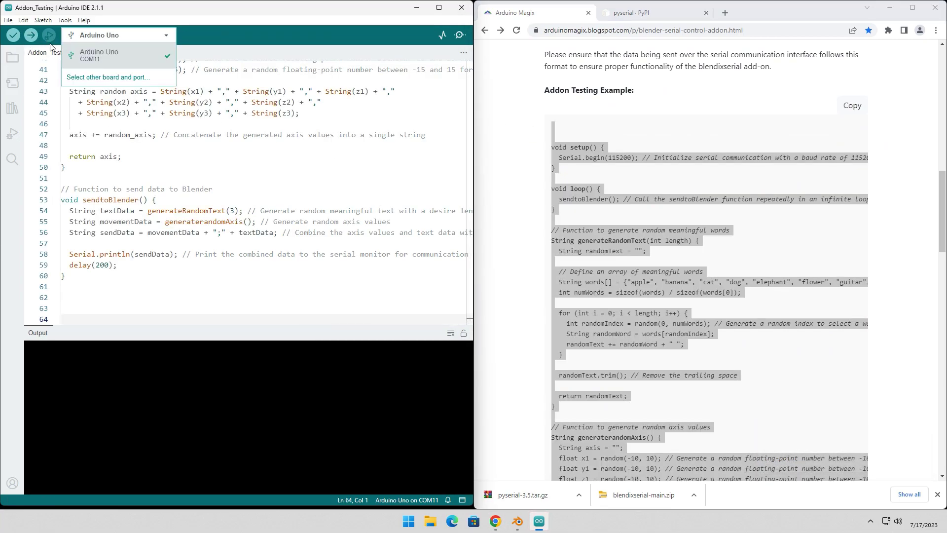
{"action": "left_click", "coordinate": [30, 35]}
{"action": "left_click_drag", "start_coordinate": [469, 242], "coordinate": [466, 79]}
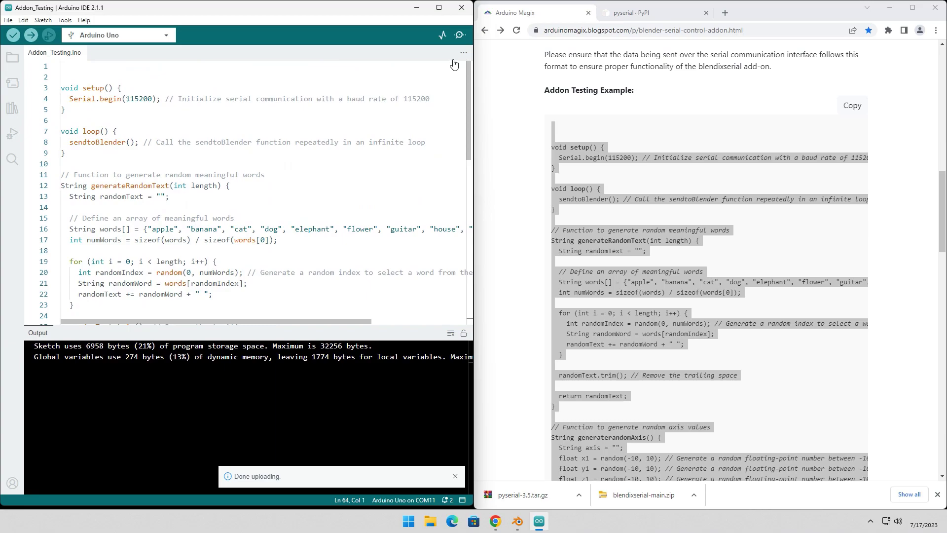
{"action": "left_click", "coordinate": [460, 35]}
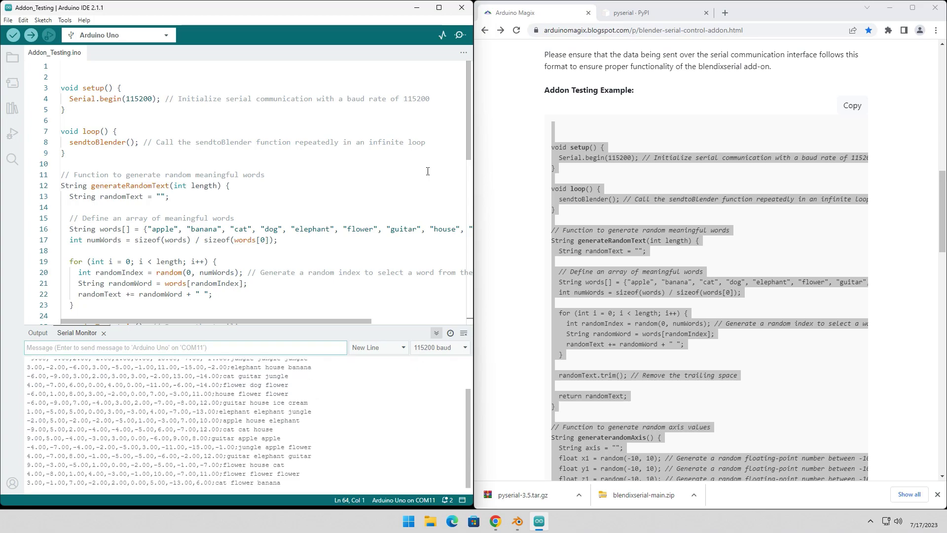
{"action": "key", "text": "ctrl+r"}
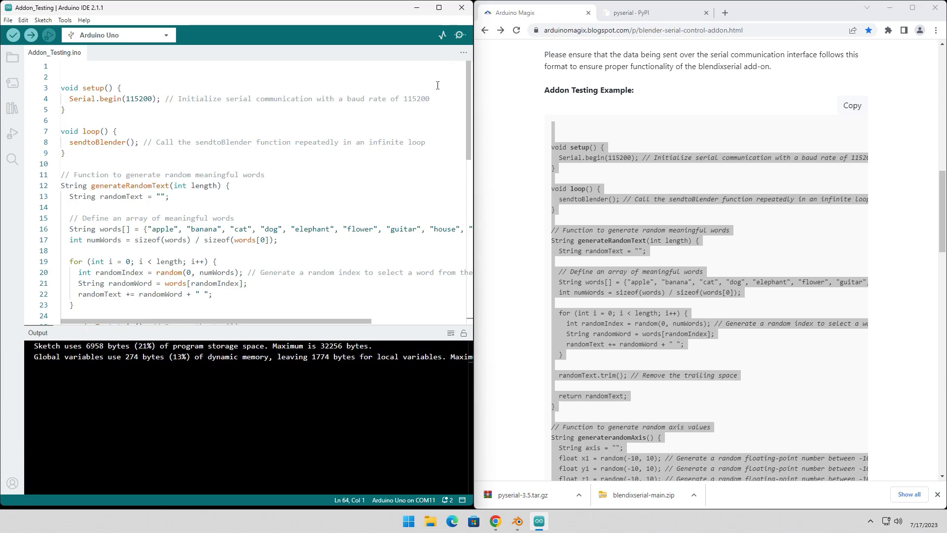
Step: Switch to Blender and connect Blendix Serial to port COM11 at a baud rate of 115200
{"action": "left_click", "coordinate": [518, 521]}
{"action": "left_click", "coordinate": [718, 84]}
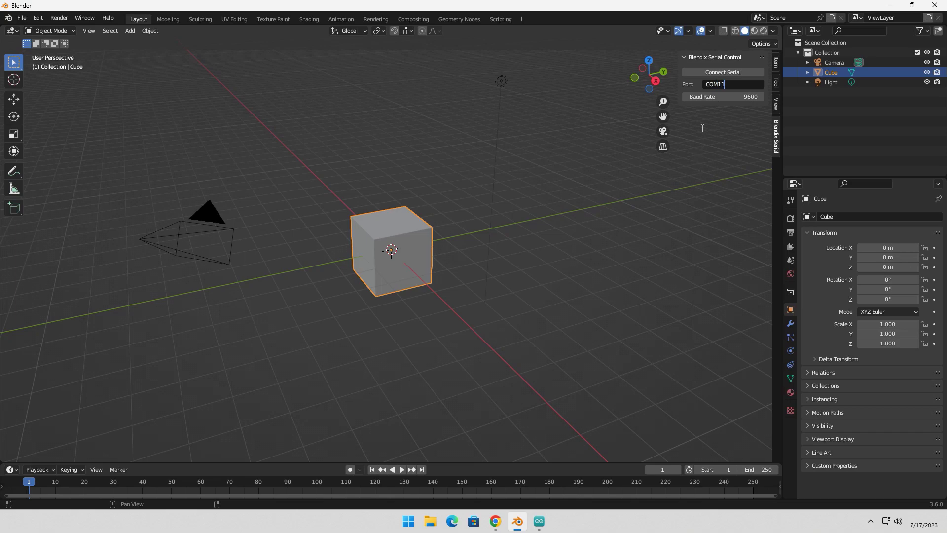
{"action": "left_click", "coordinate": [700, 101]}
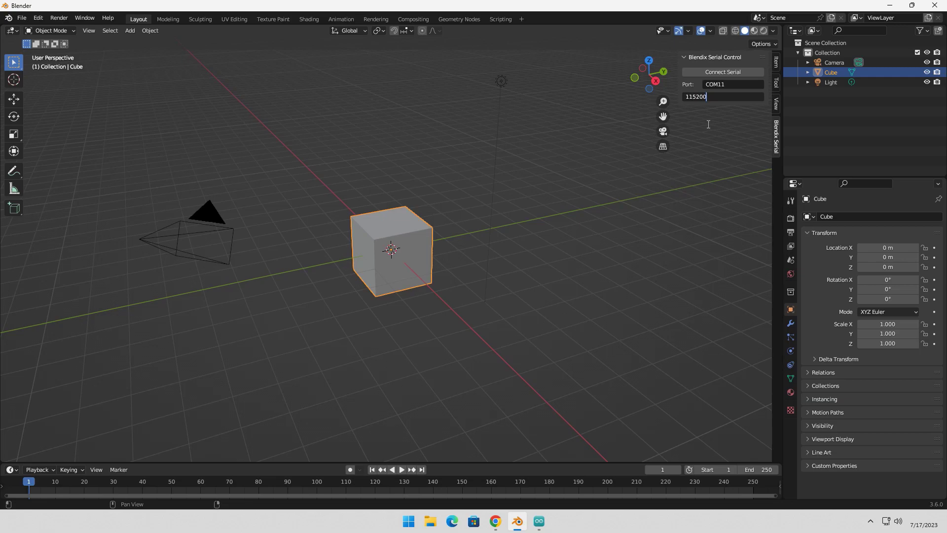
{"action": "type", "text": "115200"}
{"action": "key", "text": "Return"}
{"action": "left_click", "coordinate": [718, 74]}
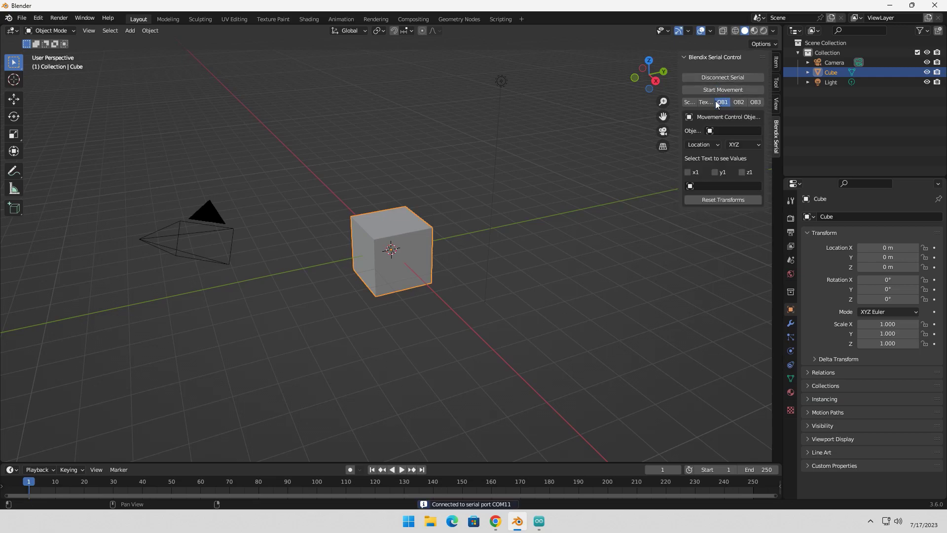
Step: Widen the sidebar, assign Cube as Object 1 with Rotation on the Y axis, and start the movement
{"action": "left_click_drag", "start_coordinate": [678, 175], "coordinate": [635, 173]}
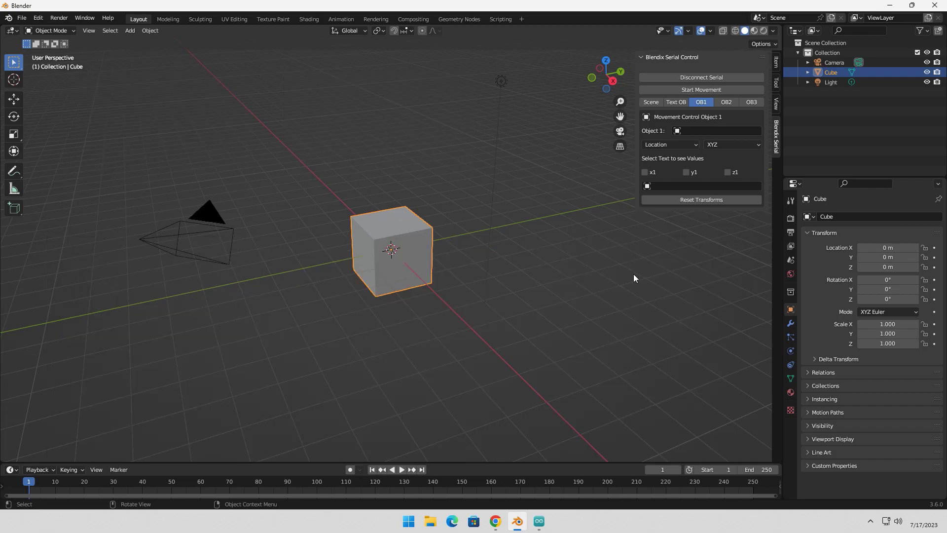
{"action": "left_click", "coordinate": [677, 130]}
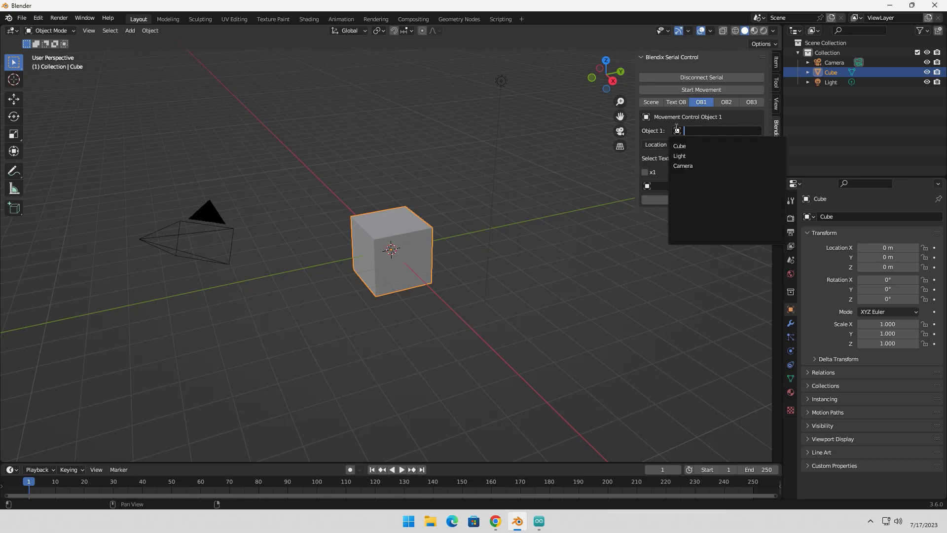
{"action": "left_click", "coordinate": [684, 147]}
{"action": "left_click", "coordinate": [720, 145]}
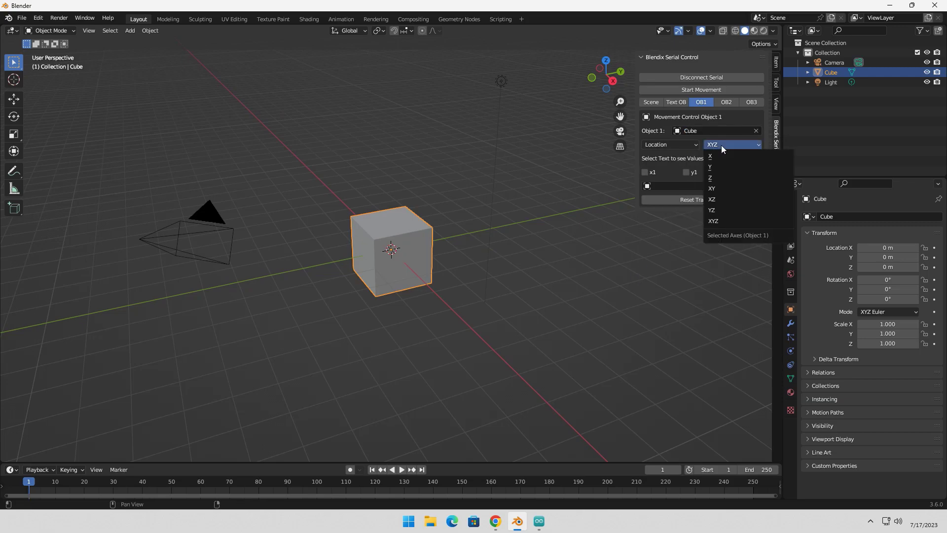
{"action": "left_click", "coordinate": [716, 165]}
{"action": "left_click", "coordinate": [691, 145]}
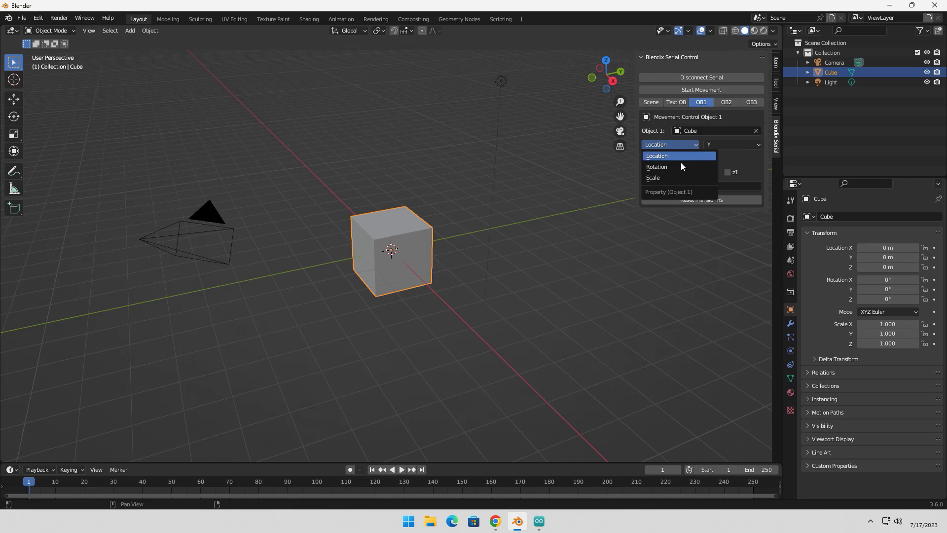
{"action": "left_click", "coordinate": [678, 165]}
{"action": "left_click", "coordinate": [690, 90]}
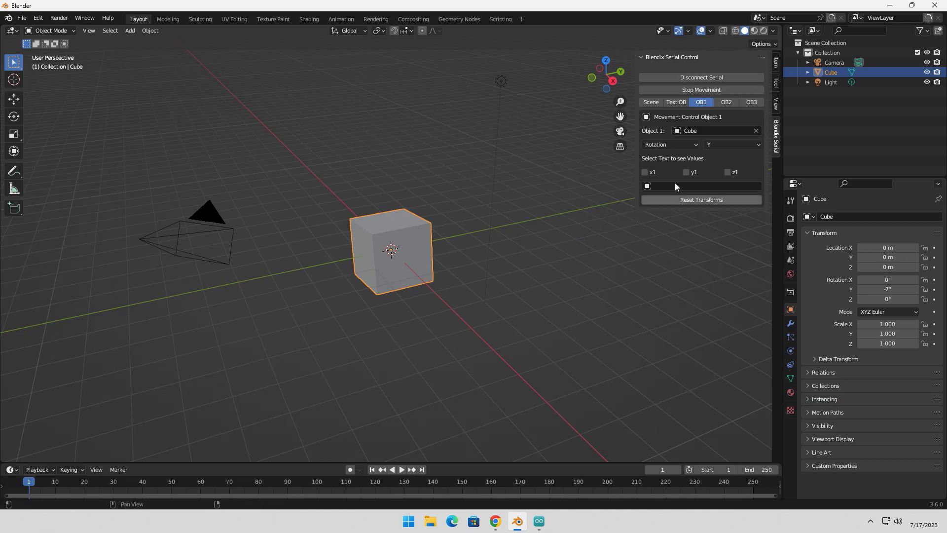
Step: Change the cube's serial-controlled property to Location and its axis to X
{"action": "left_click", "coordinate": [696, 144]}
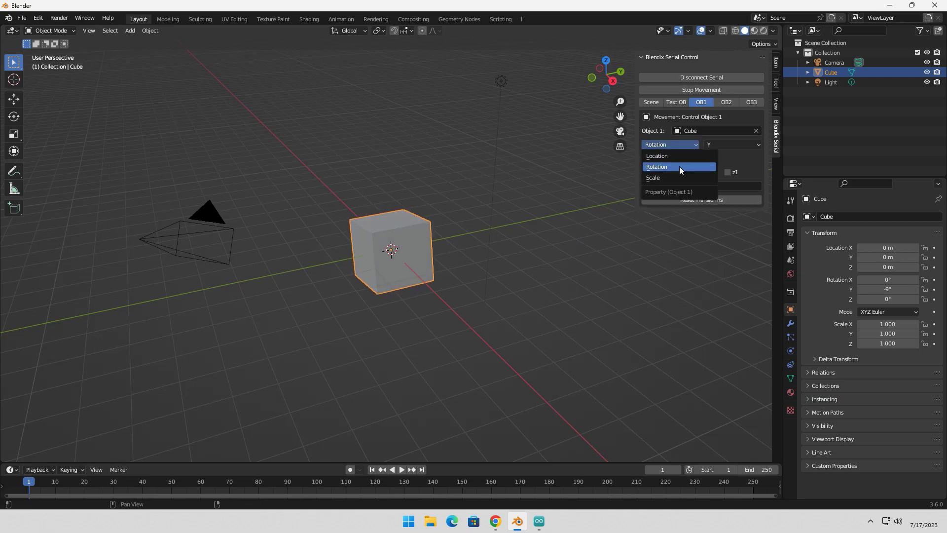
{"action": "left_click", "coordinate": [679, 157]}
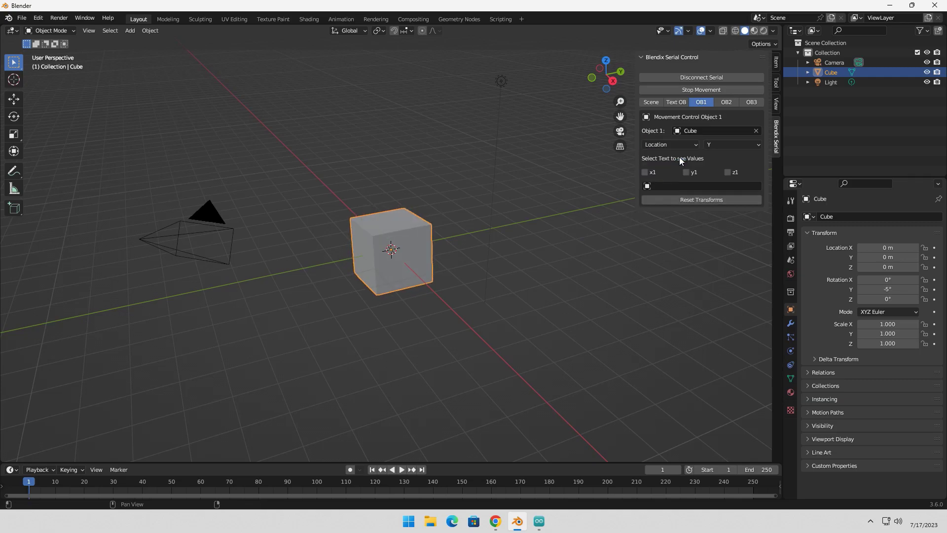
{"action": "left_click", "coordinate": [742, 143]}
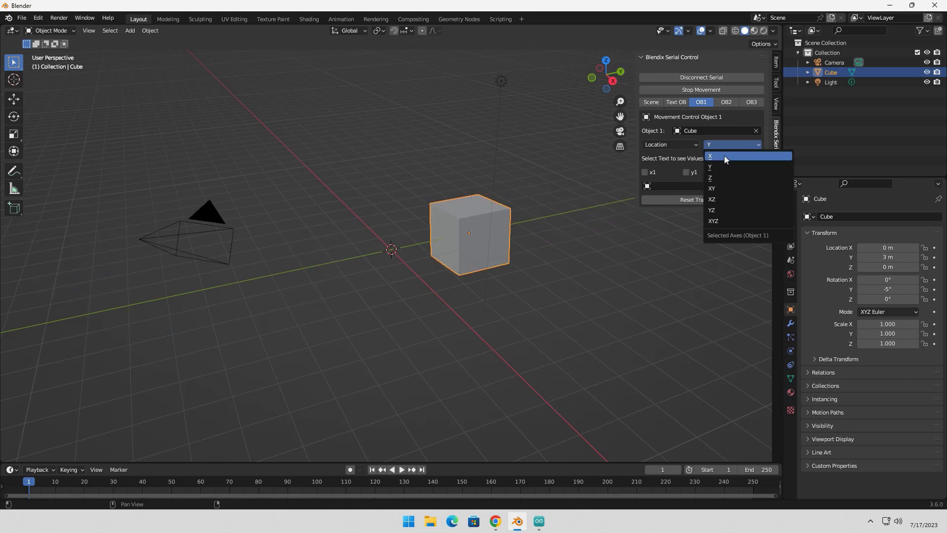
{"action": "left_click", "coordinate": [724, 155]}
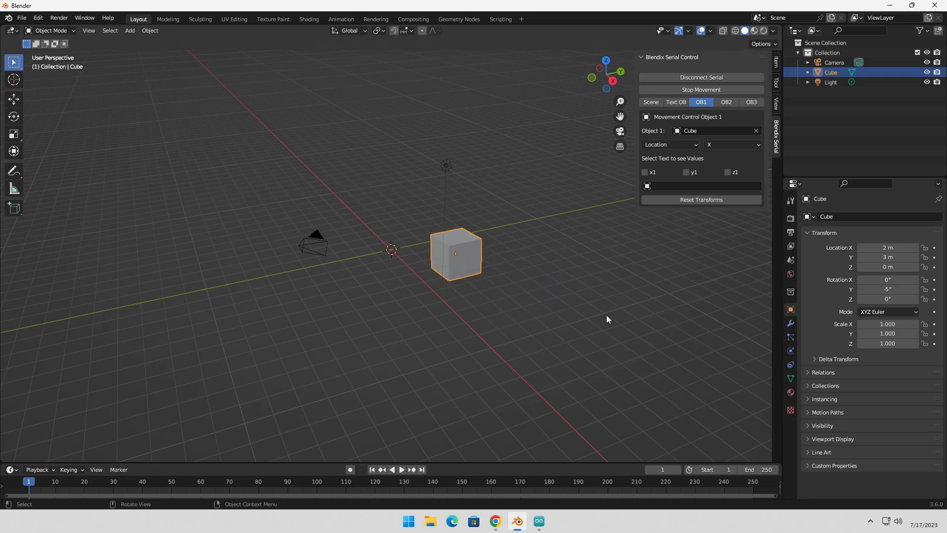
Step: Make the serial data drive the cube's Rotation on the XZ axes
{"action": "left_click", "coordinate": [693, 145]}
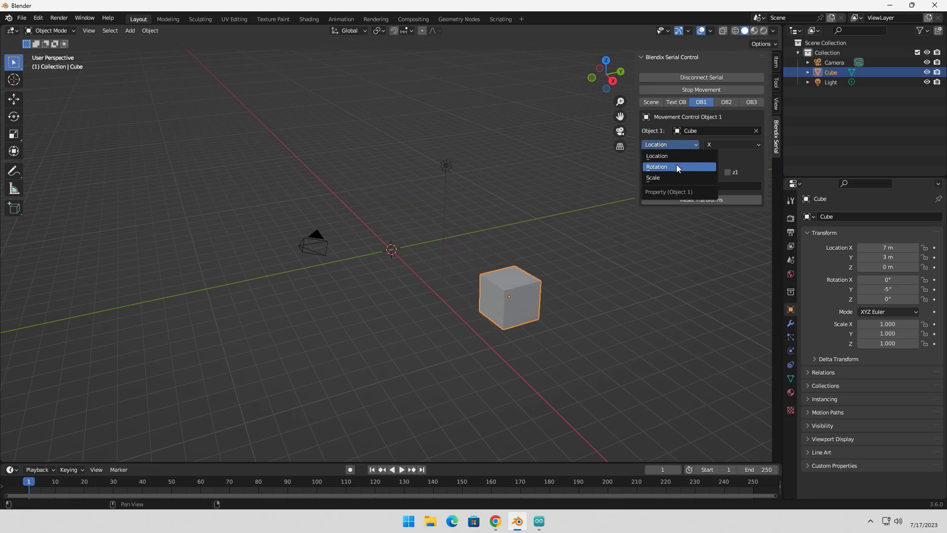
{"action": "left_click", "coordinate": [676, 167]}
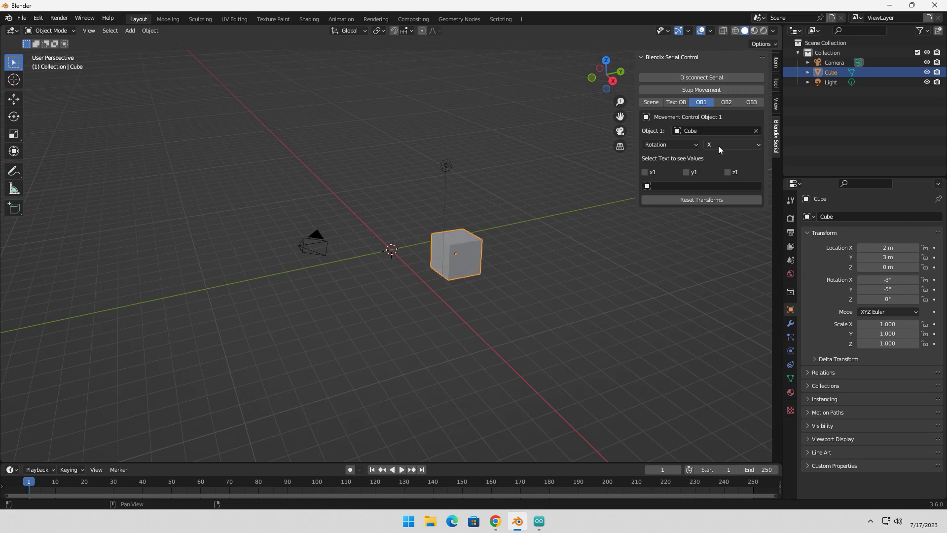
{"action": "left_click", "coordinate": [718, 146]}
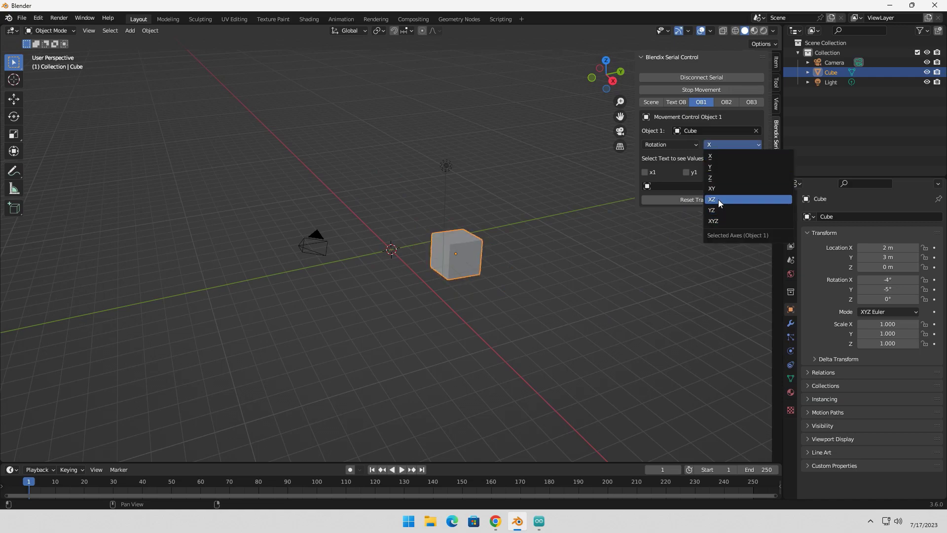
{"action": "left_click", "coordinate": [718, 199]}
Step: Try the serial data on the cube's Scale property and return the controlled property to Rotation
{"action": "left_click", "coordinate": [697, 144]}
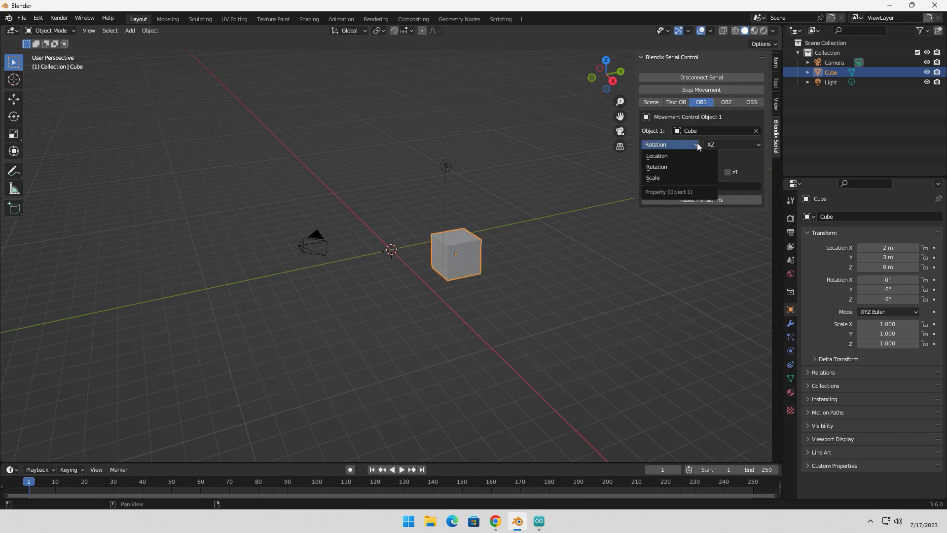
{"action": "left_click", "coordinate": [665, 177]}
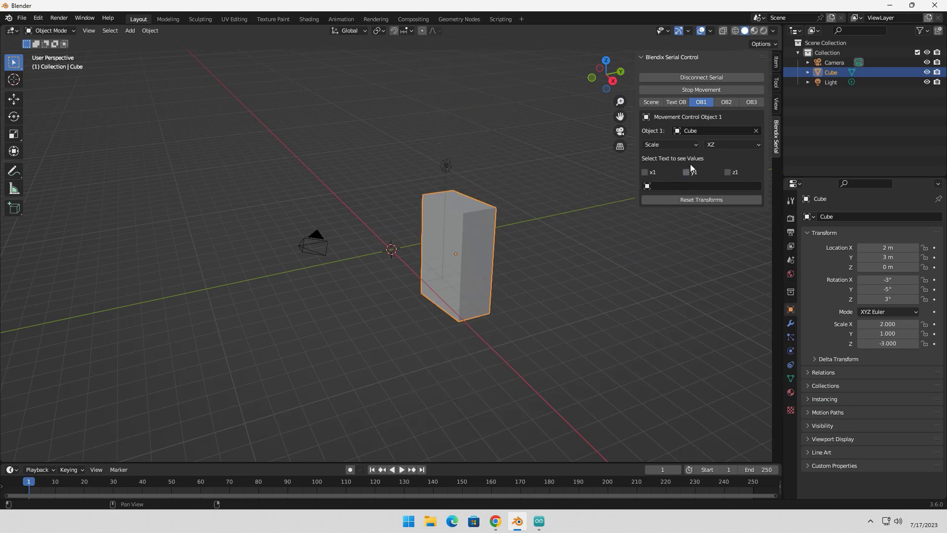
{"action": "left_click", "coordinate": [696, 144]}
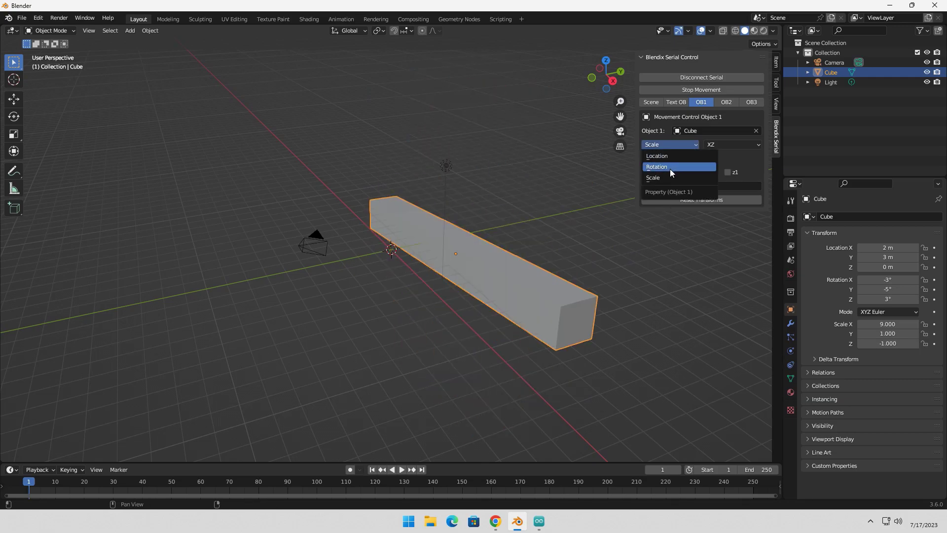
{"action": "left_click", "coordinate": [669, 167]}
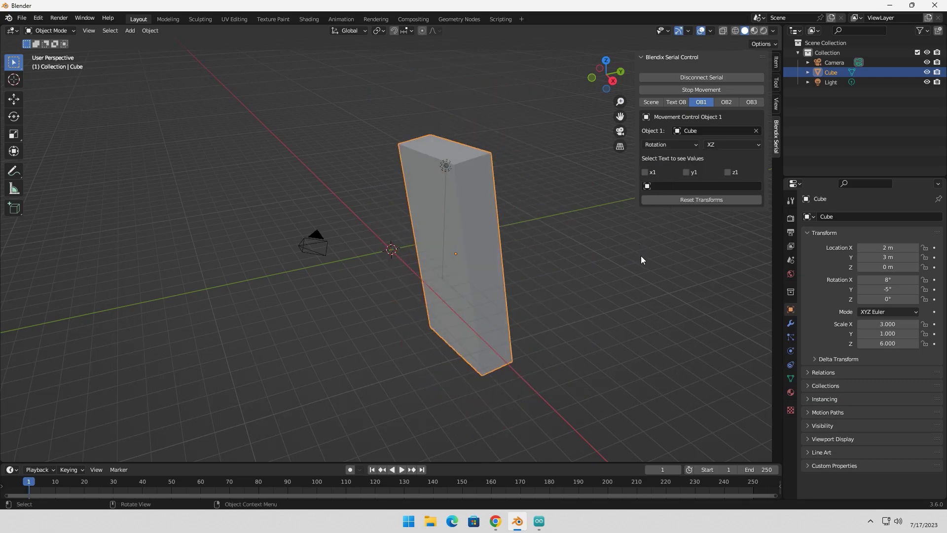
Step: Stop the movement, reset Object 1's transforms and start the movement again
{"action": "left_click", "coordinate": [721, 87]}
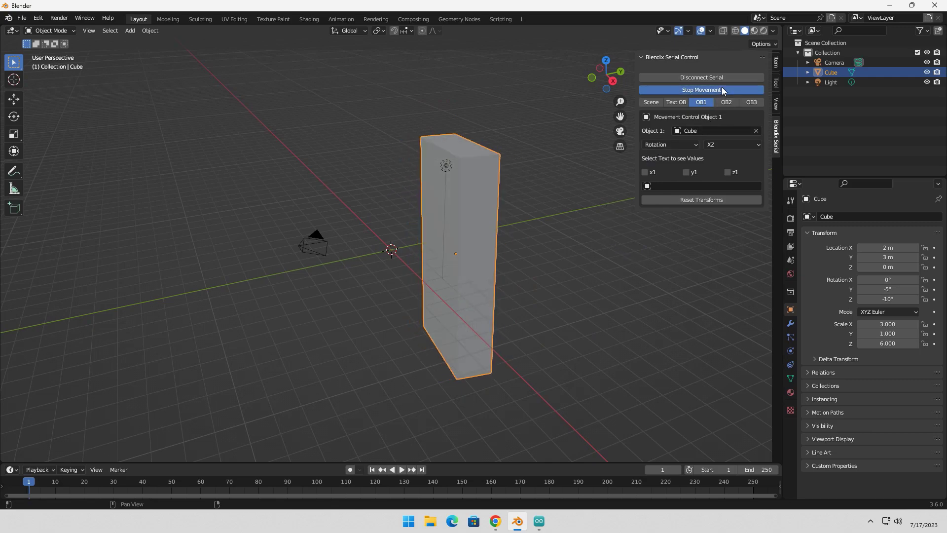
{"action": "left_click", "coordinate": [708, 200]}
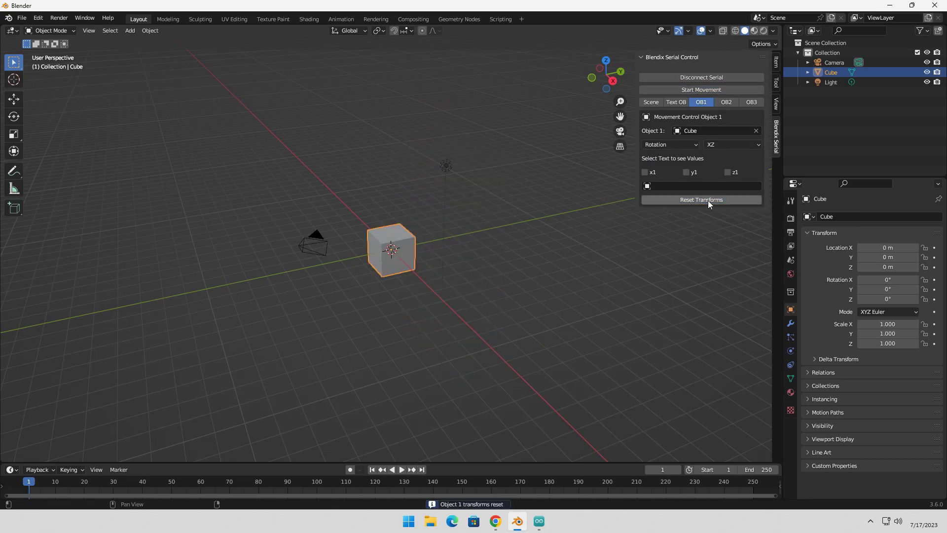
{"action": "left_click", "coordinate": [701, 89]}
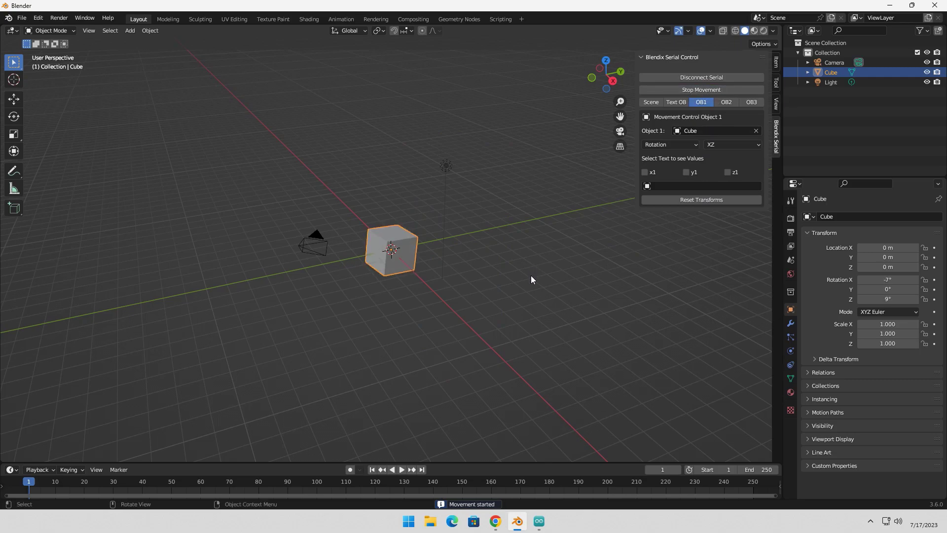
Step: Set the cube's serial-controlled property to Location on the XYZ axes
{"action": "middle_click_drag", "start_coordinate": [535, 292], "coordinate": [563, 338]}
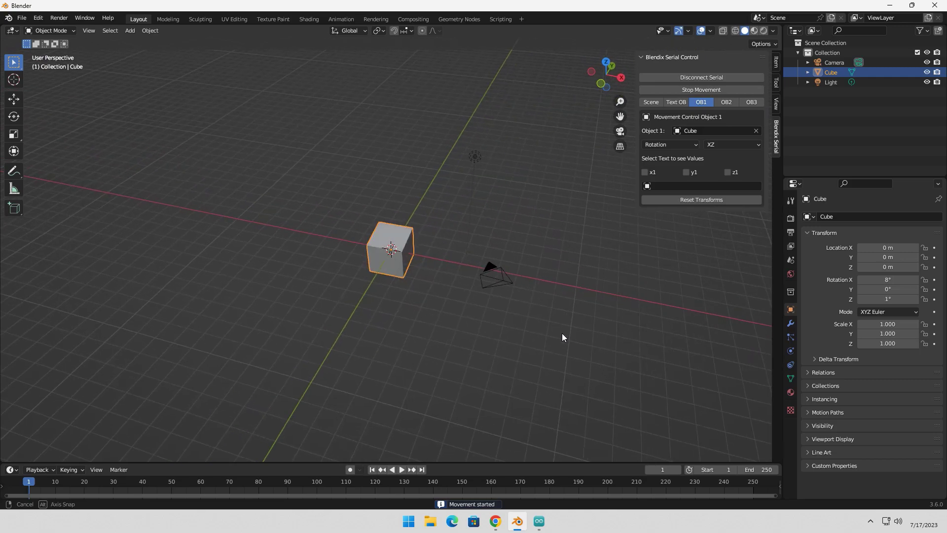
{"action": "left_click", "coordinate": [667, 144]}
{"action": "left_click", "coordinate": [663, 156]}
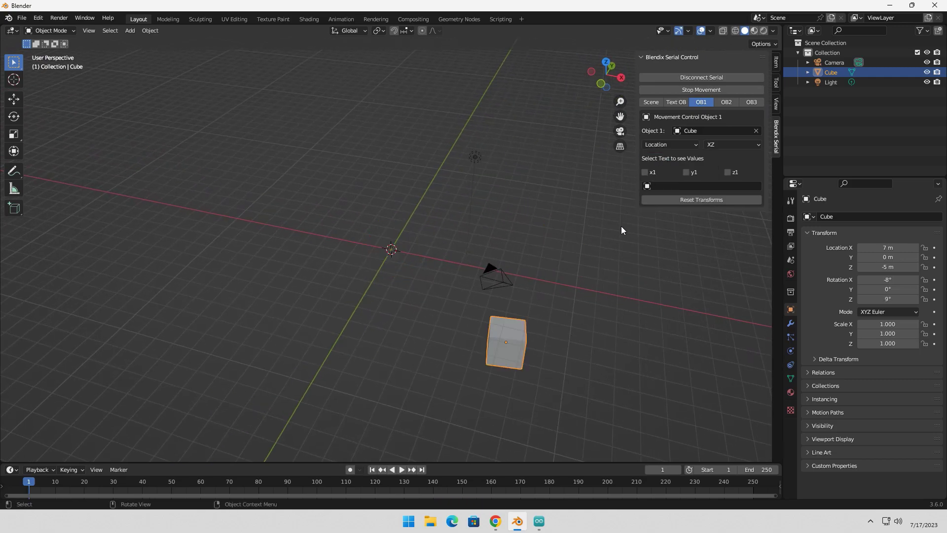
{"action": "left_click", "coordinate": [729, 143]}
{"action": "left_click", "coordinate": [723, 220]}
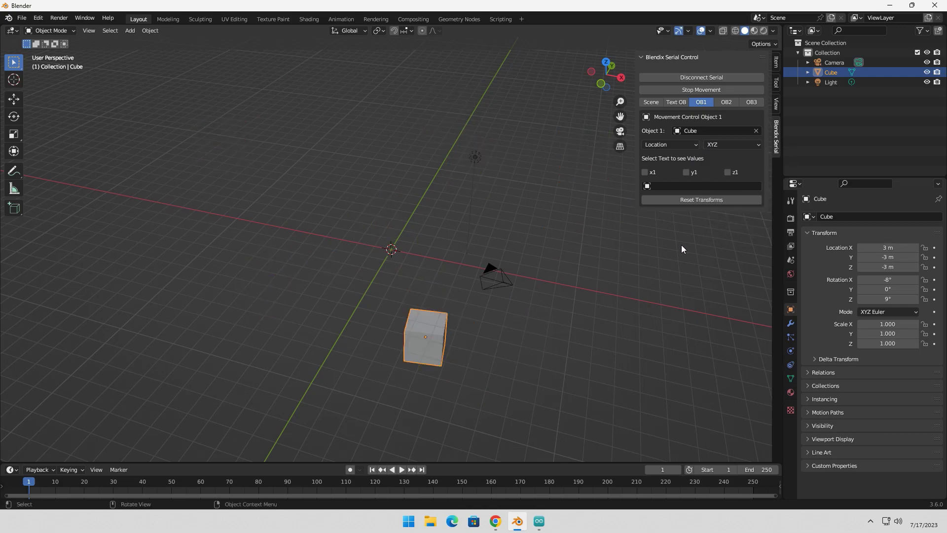
Step: Try the serial data on the cube's Scale, switch to Location, and reset Object 1's transforms after each change
{"action": "left_click", "coordinate": [683, 145]}
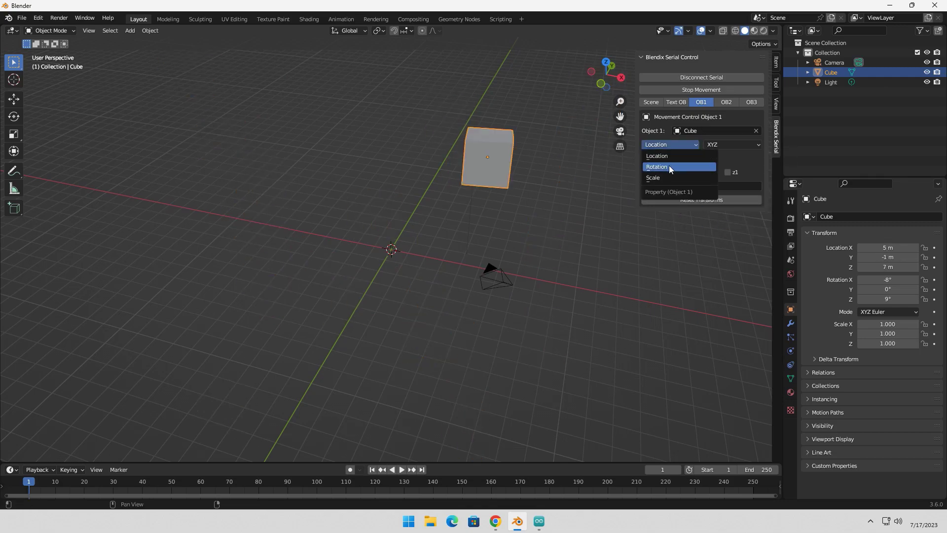
{"action": "left_click", "coordinate": [663, 179]}
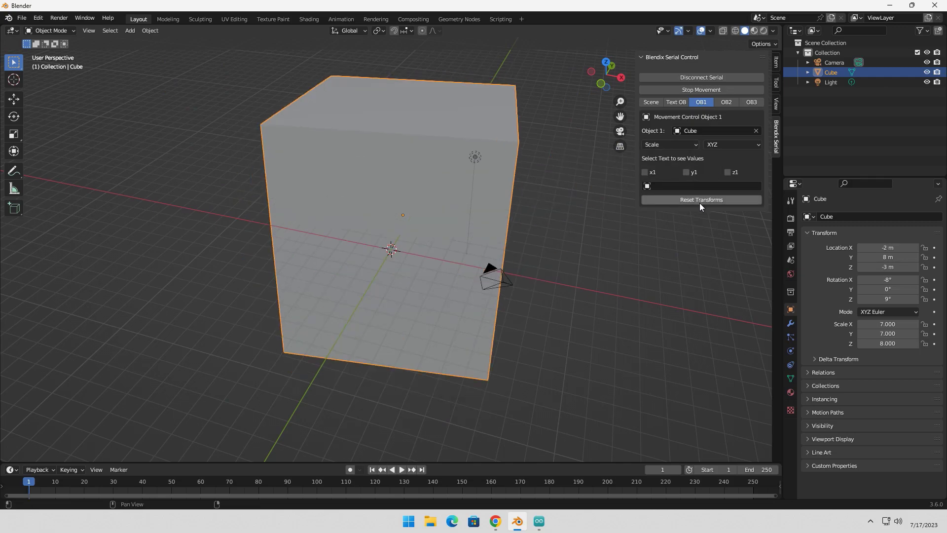
{"action": "left_click", "coordinate": [699, 200]}
{"action": "left_click", "coordinate": [682, 148]}
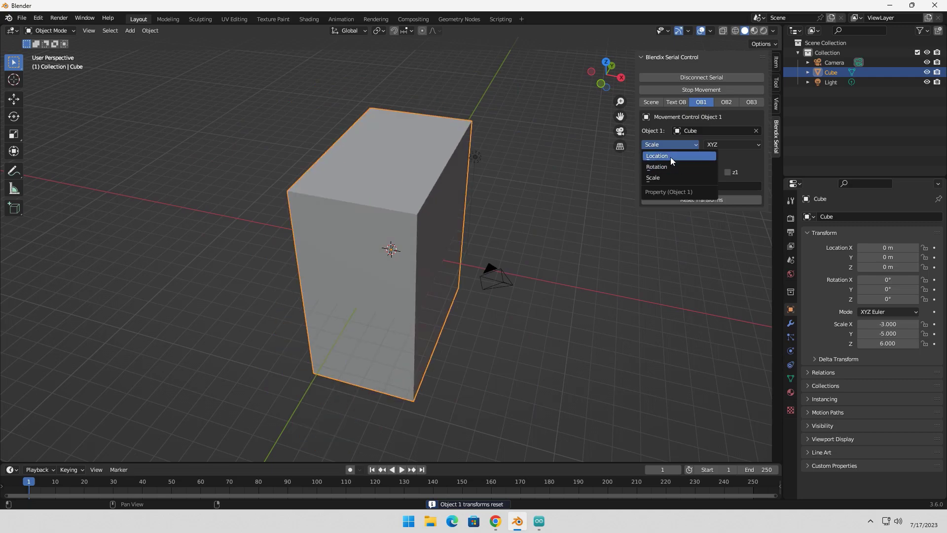
{"action": "left_click", "coordinate": [671, 157]}
{"action": "left_click", "coordinate": [714, 202]}
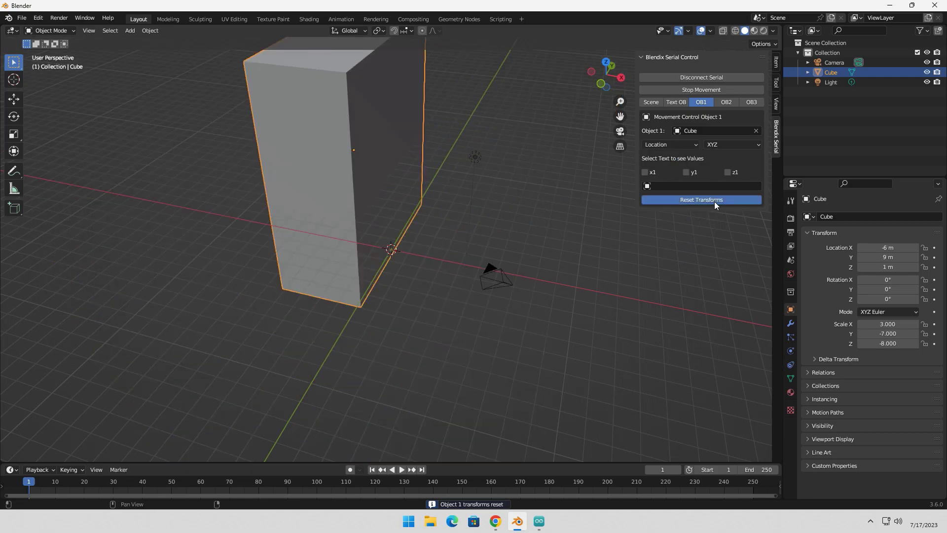
Step: Try the serial data on the cube's Rotation and then on its Scale across the XYZ axes
{"action": "middle_click_drag", "start_coordinate": [662, 254], "coordinate": [631, 241]}
{"action": "left_click", "coordinate": [683, 145]}
{"action": "left_click", "coordinate": [674, 166]}
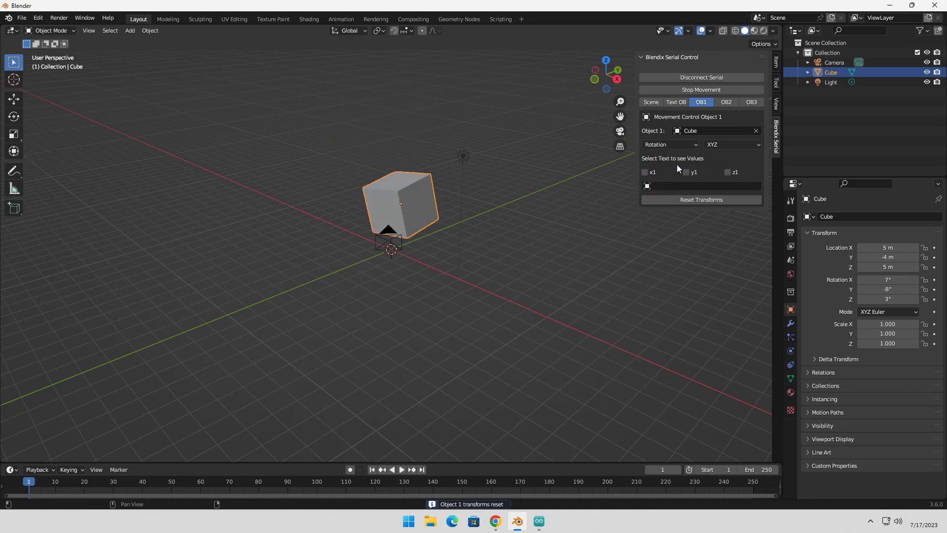
{"action": "left_click", "coordinate": [694, 144]}
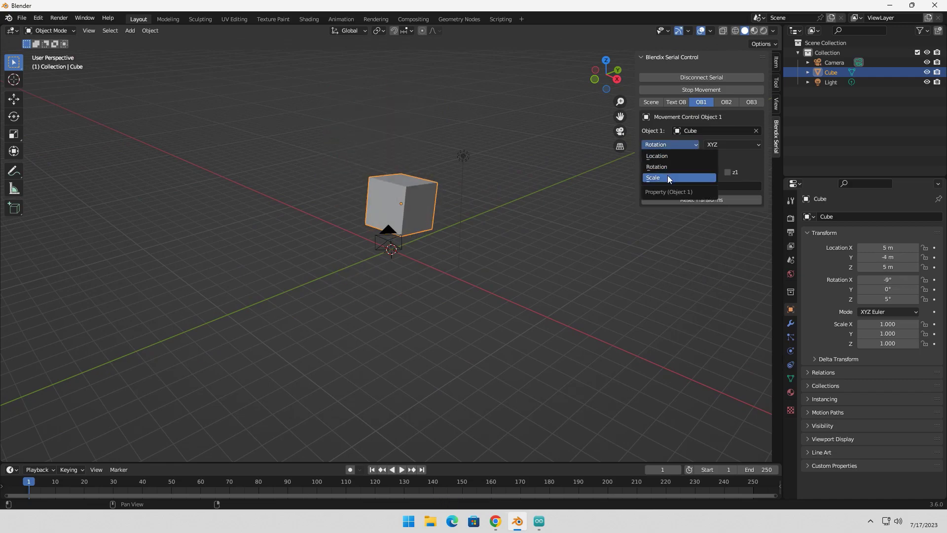
{"action": "left_click", "coordinate": [668, 176]}
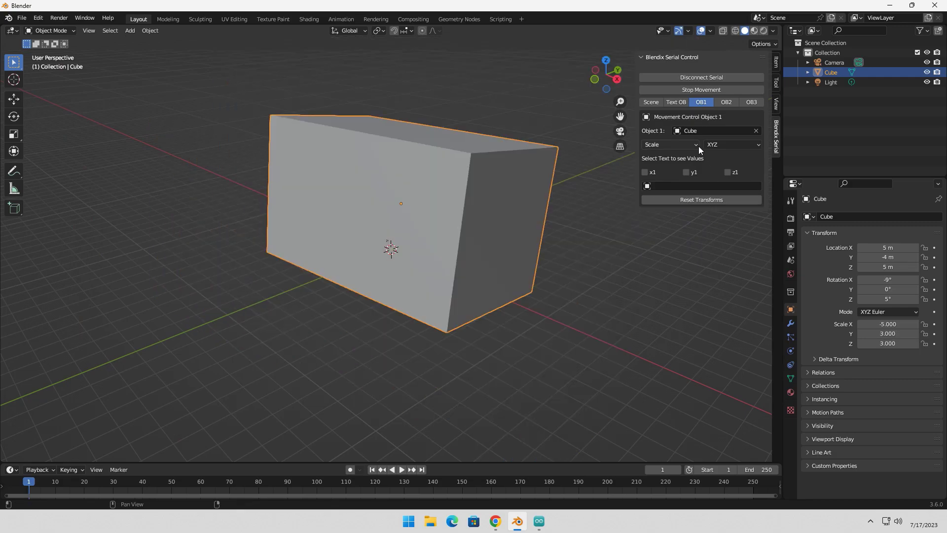
Step: Switch the cube's serial-controlled property back to Location and reset Object 1's transforms
{"action": "left_click", "coordinate": [686, 145]}
{"action": "left_click", "coordinate": [676, 155]}
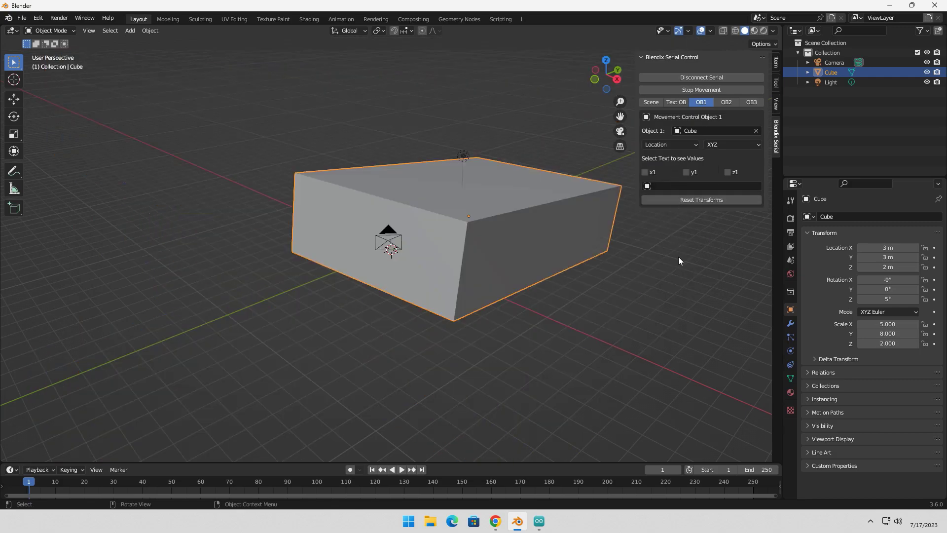
{"action": "left_click", "coordinate": [702, 199]}
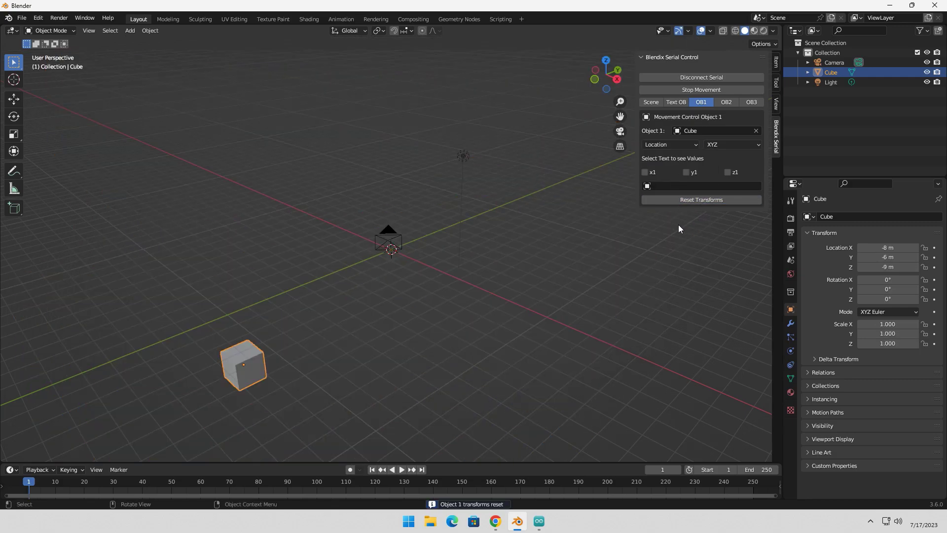
Step: Try Scale once more, then set the cube's serial-controlled property to Rotation and reset Object 1's transforms
{"action": "left_click", "coordinate": [675, 146]}
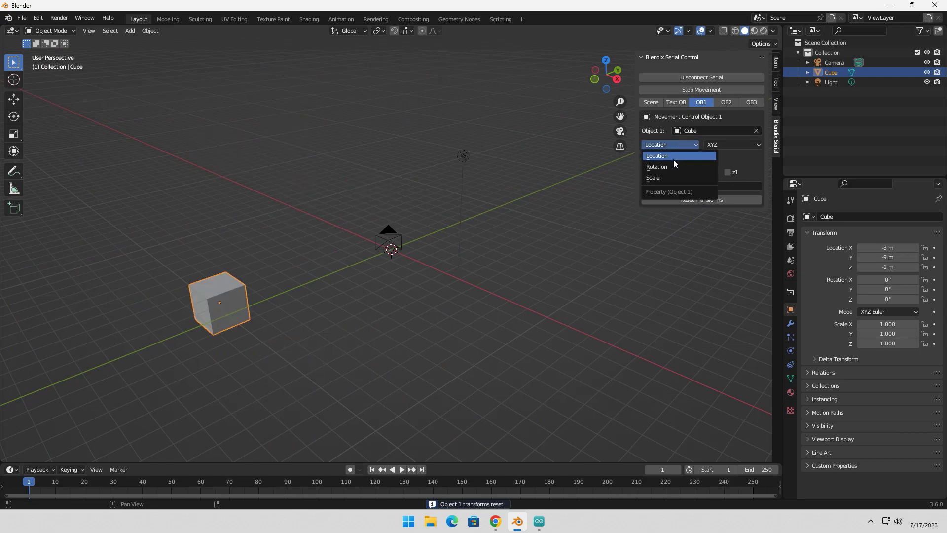
{"action": "left_click", "coordinate": [667, 176]}
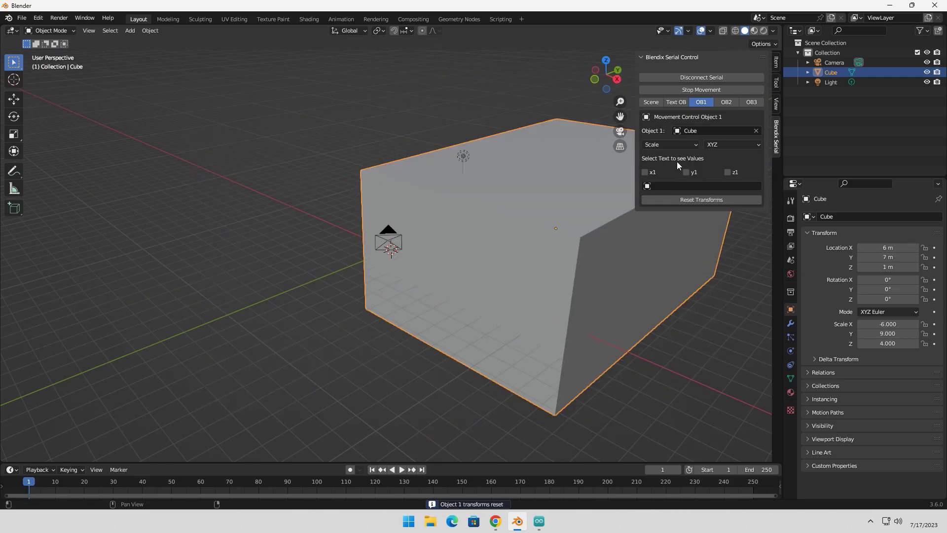
{"action": "left_click", "coordinate": [684, 144]}
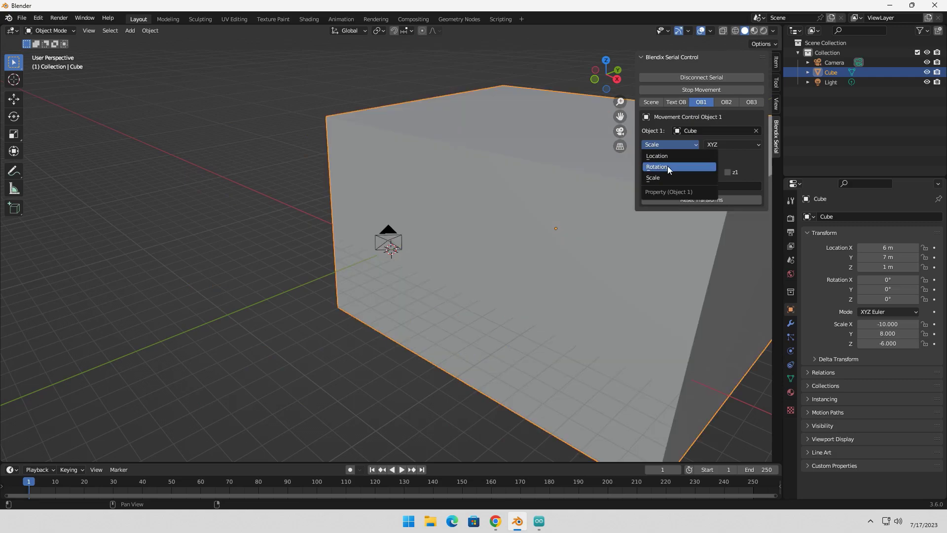
{"action": "left_click", "coordinate": [667, 166]}
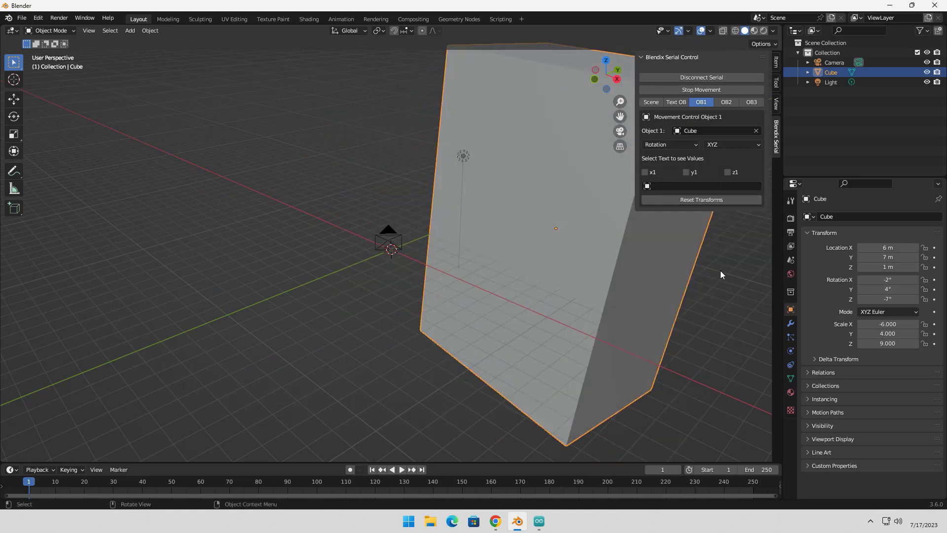
{"action": "left_click", "coordinate": [699, 200]}
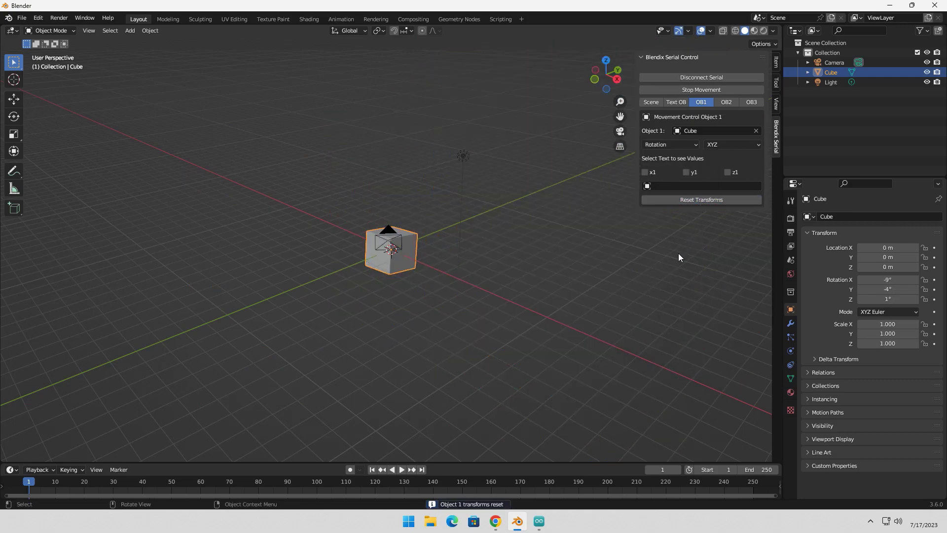
Step: Delete the camera and the light from the scene while viewing it from above
{"action": "middle_click_drag", "start_coordinate": [463, 319], "coordinate": [513, 326]}
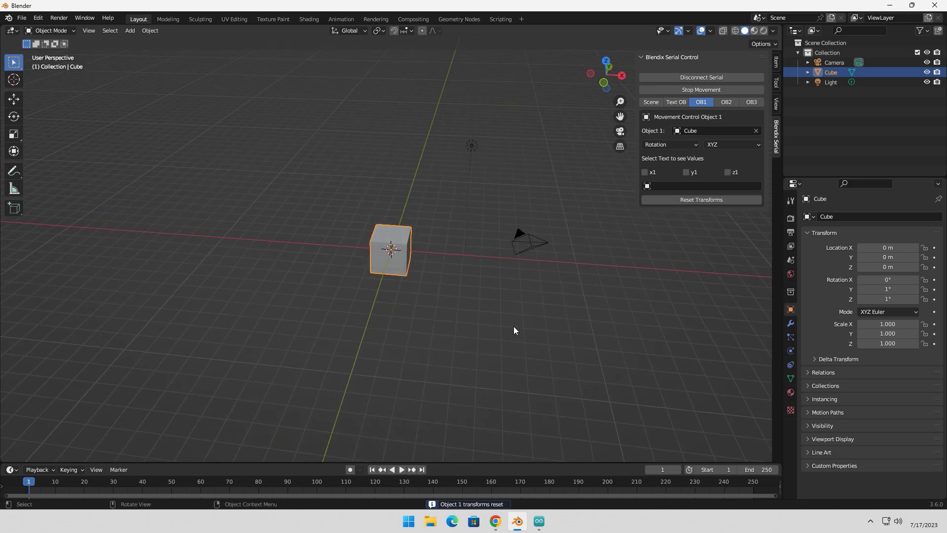
{"action": "key", "text": "KP_7"}
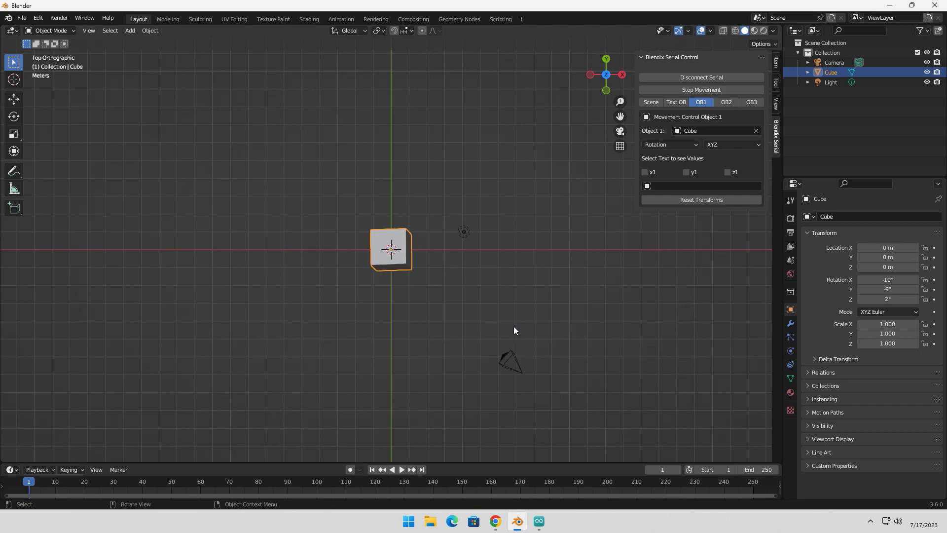
{"action": "left_click", "coordinate": [513, 366]}
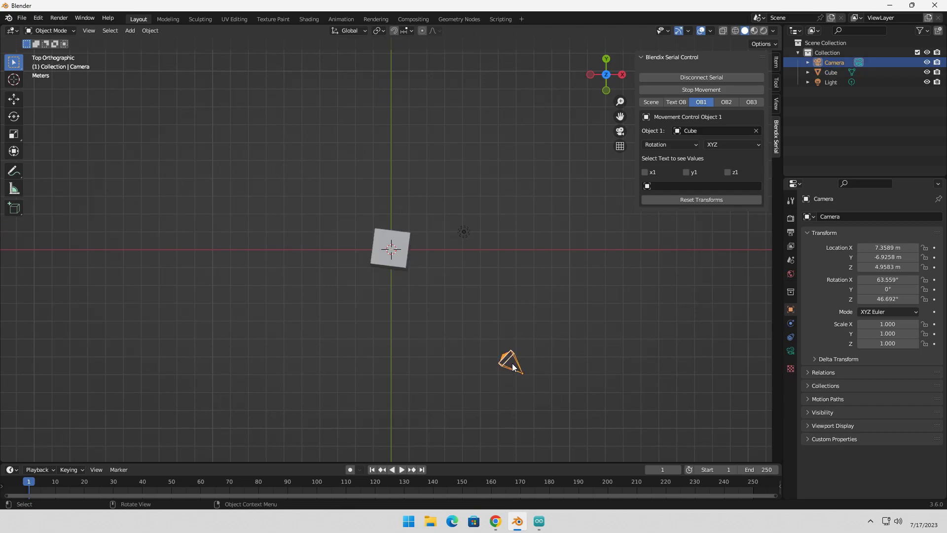
{"action": "key", "text": "Delete"}
{"action": "left_click", "coordinate": [469, 242]}
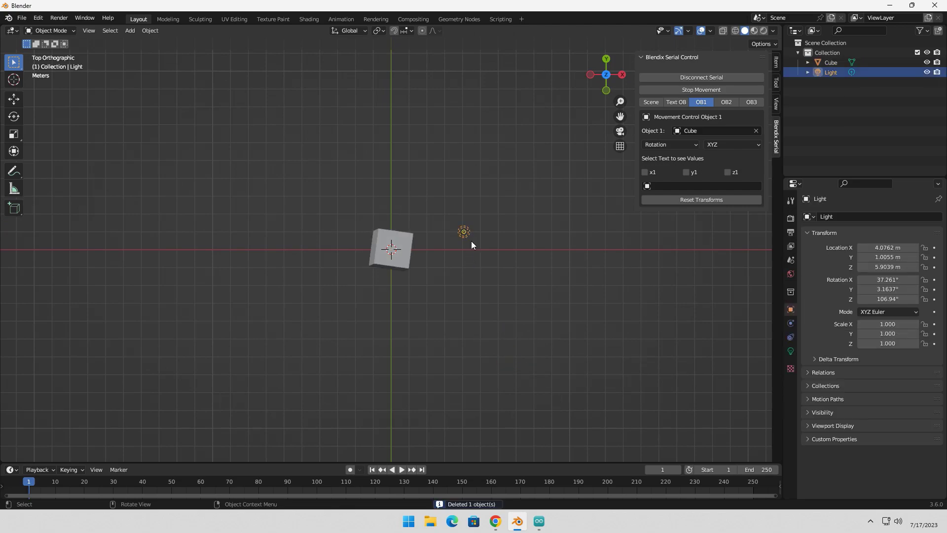
{"action": "key", "text": "Delete"}
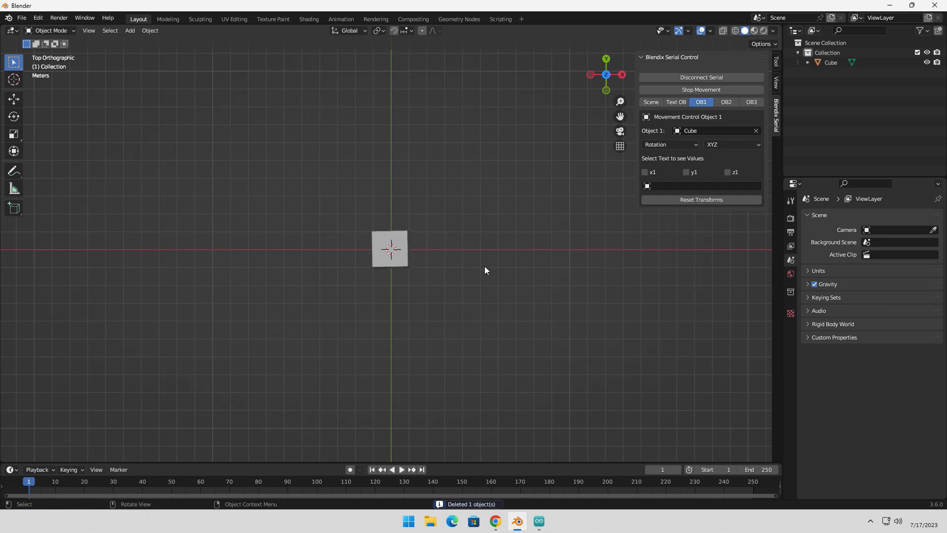
Step: Add a text object and move it about 9 m along the positive X axis, away from the cube
{"action": "key", "text": "shift+a"}
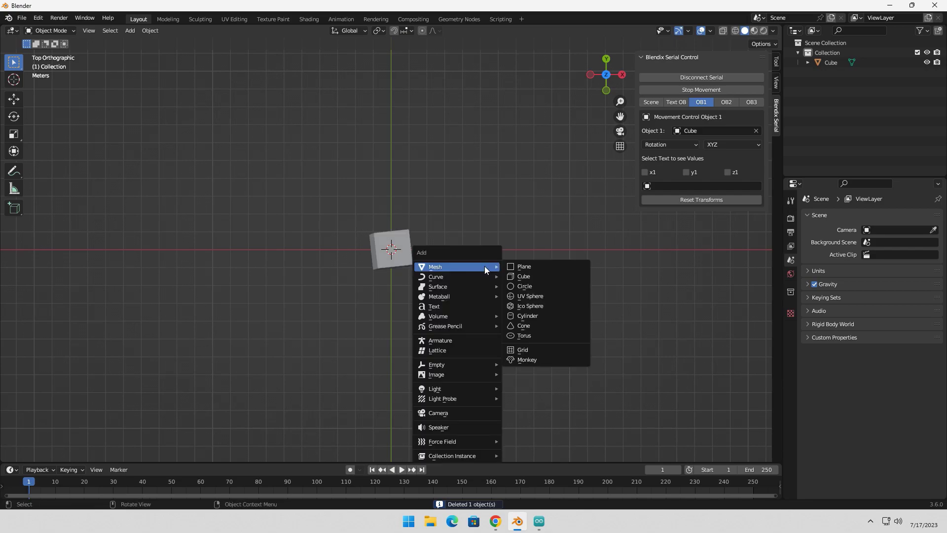
{"action": "left_click", "coordinate": [459, 306]}
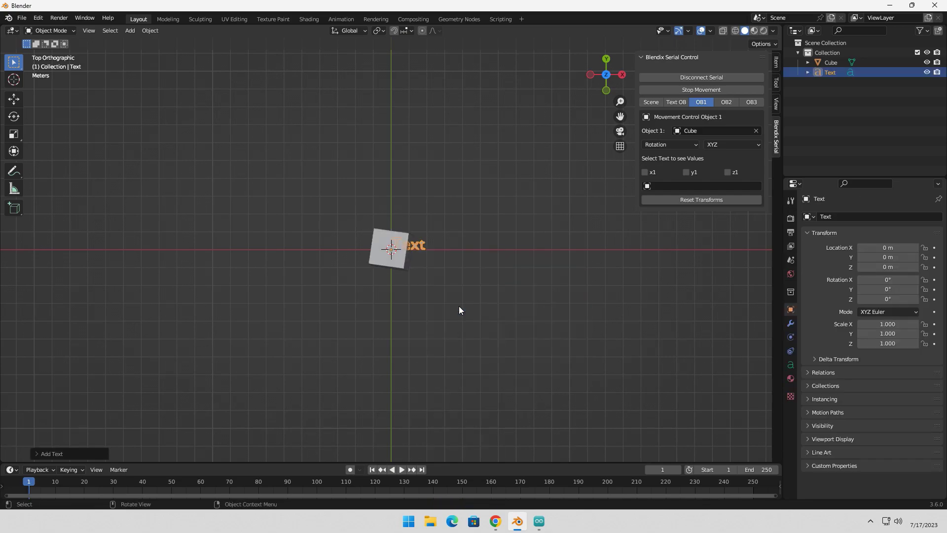
{"action": "key", "text": "g"}
{"action": "key", "text": "x"}
{"action": "left_click", "coordinate": [619, 308]}
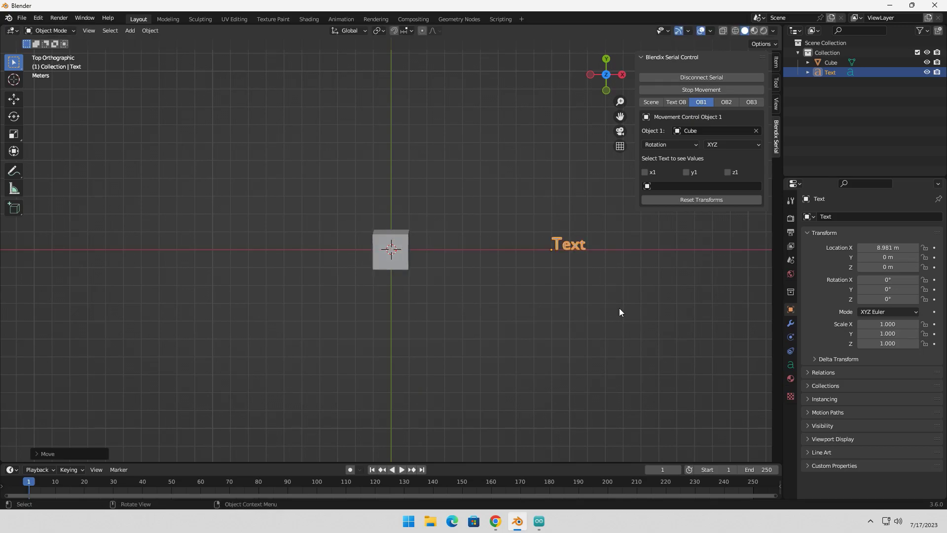
Step: Assign the Text object as Object 1's value display and enable the x1, y1 and z1 values
{"action": "left_click", "coordinate": [646, 186]}
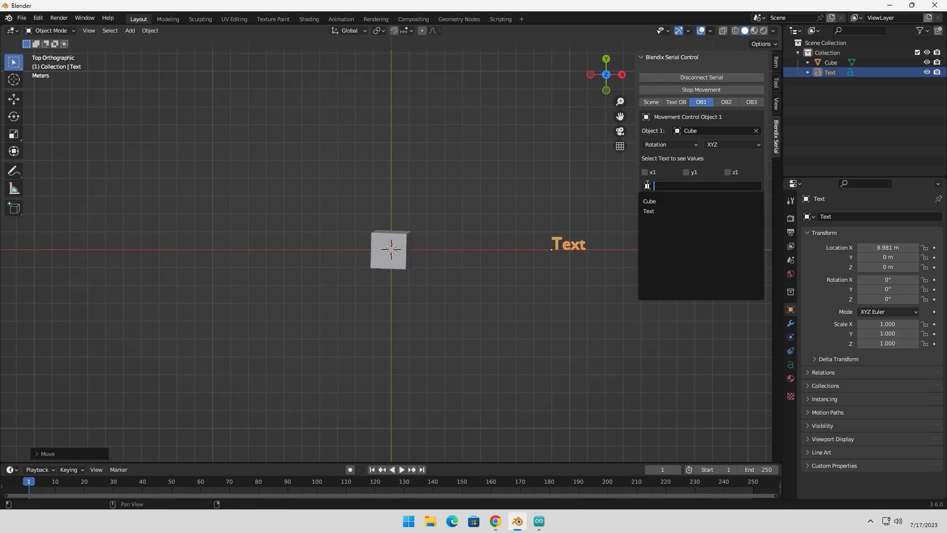
{"action": "left_click", "coordinate": [652, 212]}
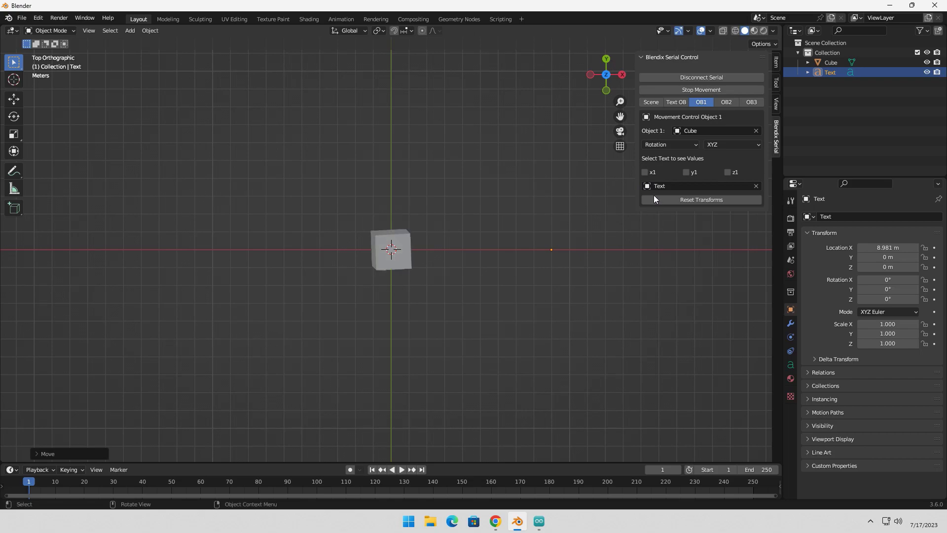
{"action": "left_click", "coordinate": [644, 172]}
{"action": "left_click", "coordinate": [686, 172]}
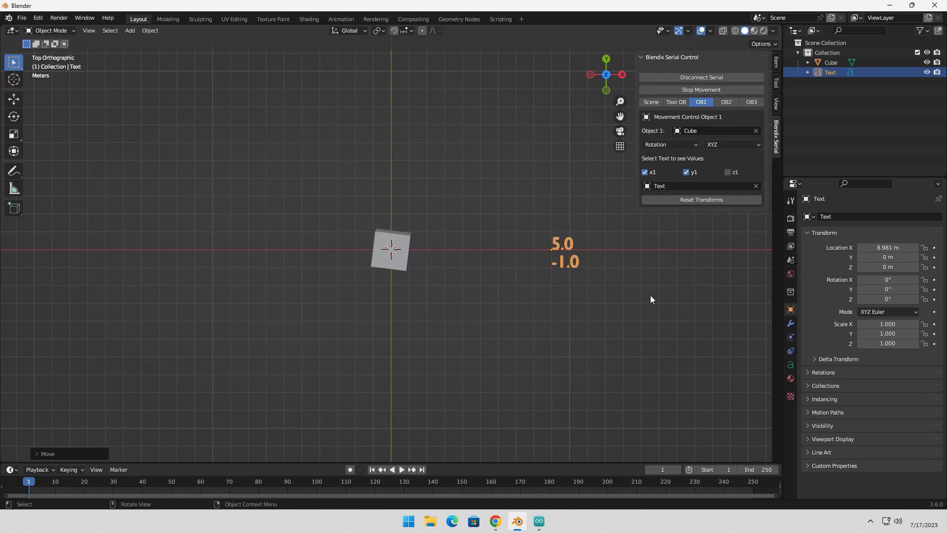
{"action": "left_click", "coordinate": [727, 173]}
{"action": "middle_click_drag", "start_coordinate": [536, 424], "coordinate": [552, 301]}
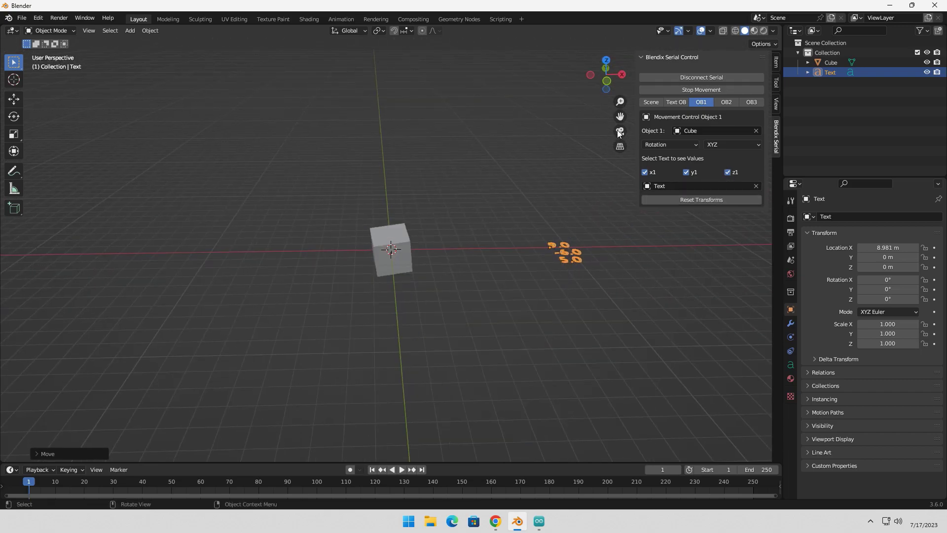
{"action": "middle_click_drag", "start_coordinate": [601, 197], "coordinate": [565, 270]}
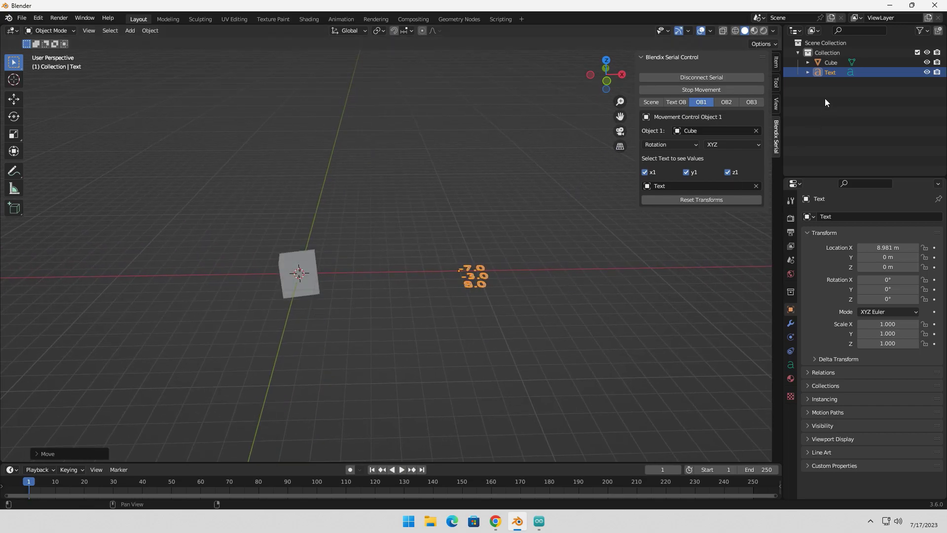
Step: Restrict the cube's serial control to Location on the X axis and reset Object 1's transforms
{"action": "left_click", "coordinate": [757, 142]}
{"action": "left_click", "coordinate": [720, 153]}
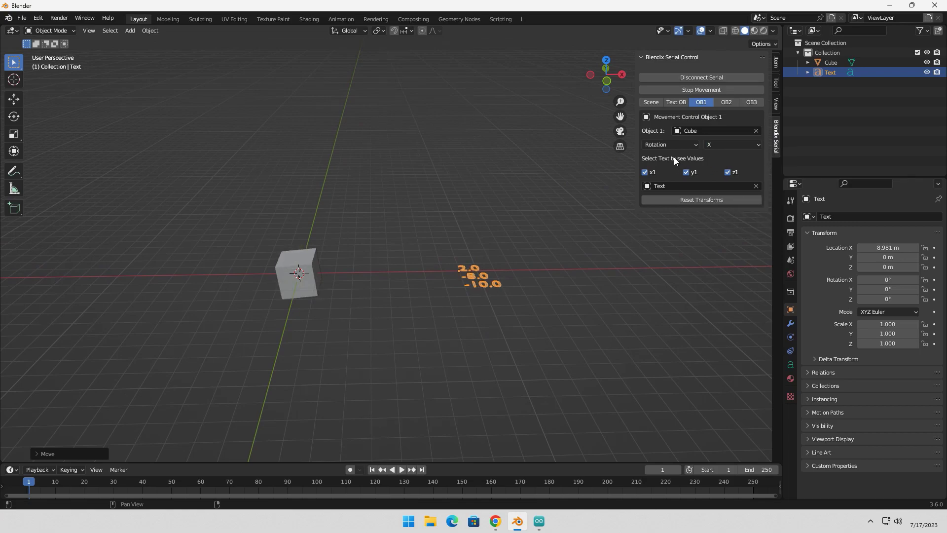
{"action": "left_click", "coordinate": [680, 144]}
{"action": "left_click", "coordinate": [667, 155]}
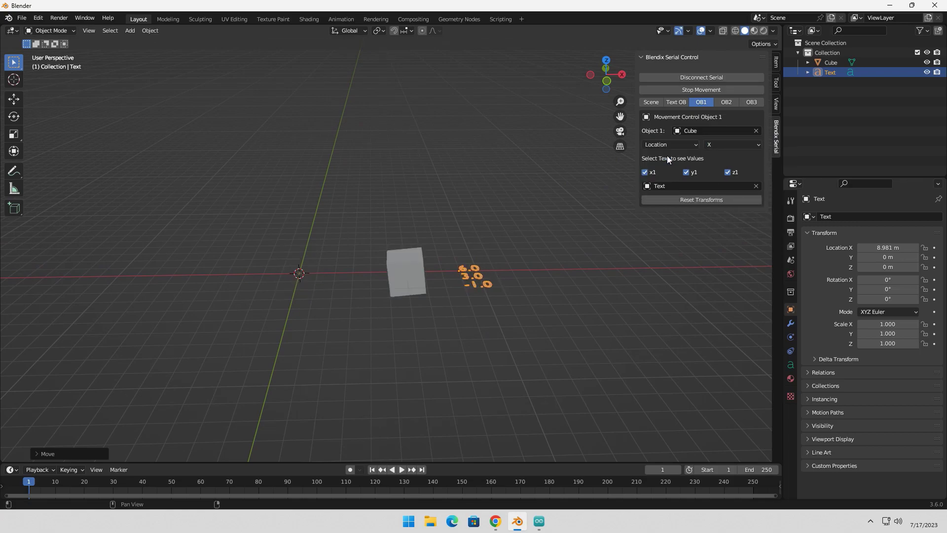
{"action": "left_click", "coordinate": [691, 199]}
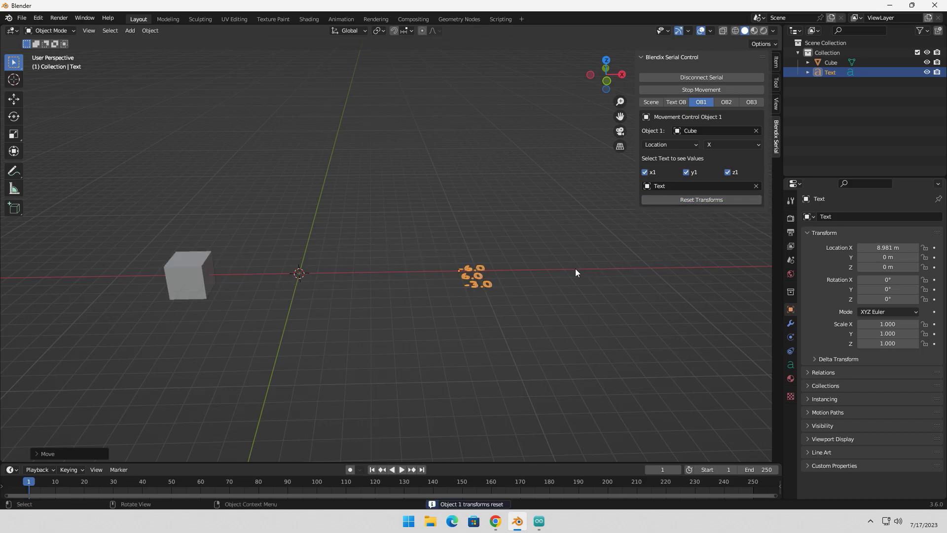
{"action": "mouse_move", "coordinate": [569, 315]}
{"action": "middle_mouse_down"}
{"action": "mouse_move", "coordinate": [564, 336]}
{"action": "mouse_move", "coordinate": [573, 323]}
{"action": "middle_mouse_up"}
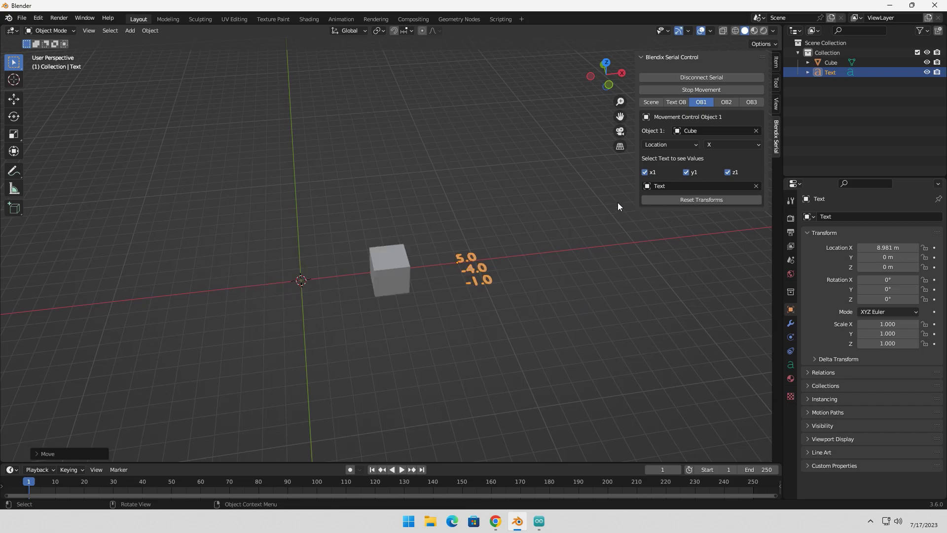
Step: Show the Object 2 movement settings and add a torus mesh to the scene
{"action": "left_click", "coordinate": [726, 102]}
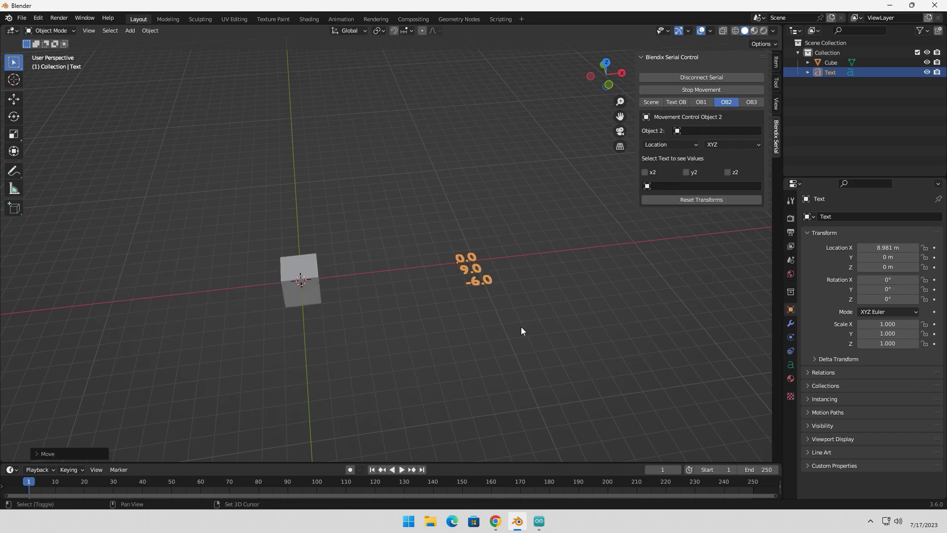
{"action": "key", "text": "shift+a"}
{"action": "mouse_move", "coordinate": [493, 288]}
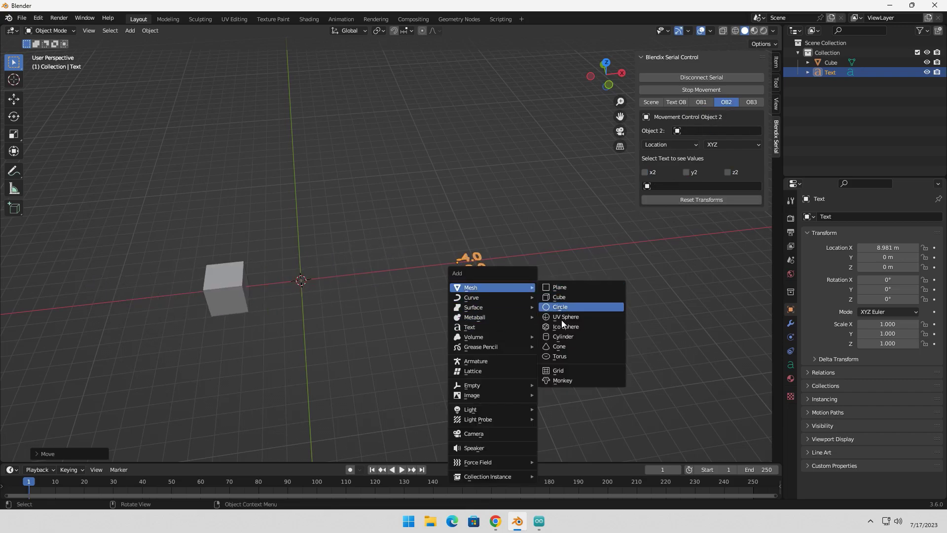
{"action": "left_click", "coordinate": [560, 355]}
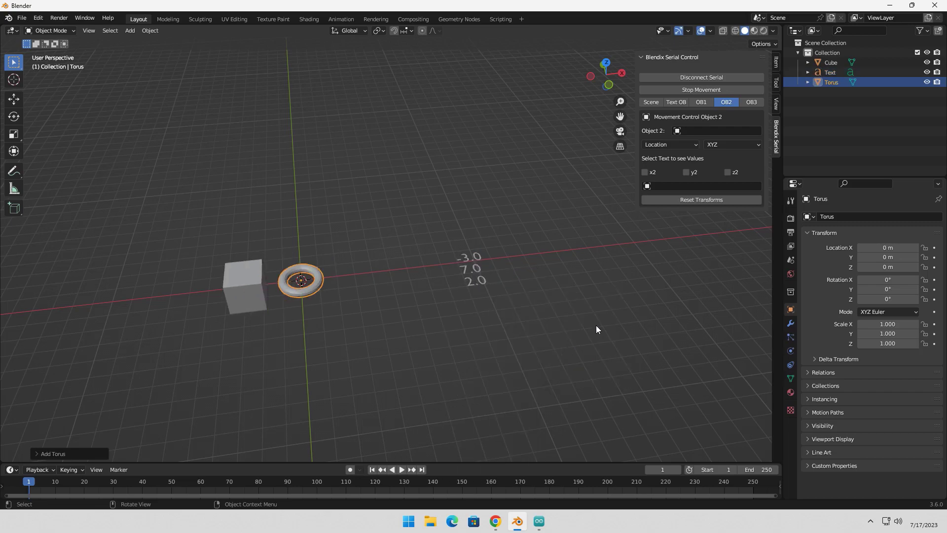
Step: Restrict Object 2's location control to the Y axis and assign the Torus as Object 2
{"action": "left_click", "coordinate": [718, 142]}
{"action": "left_click", "coordinate": [717, 164]}
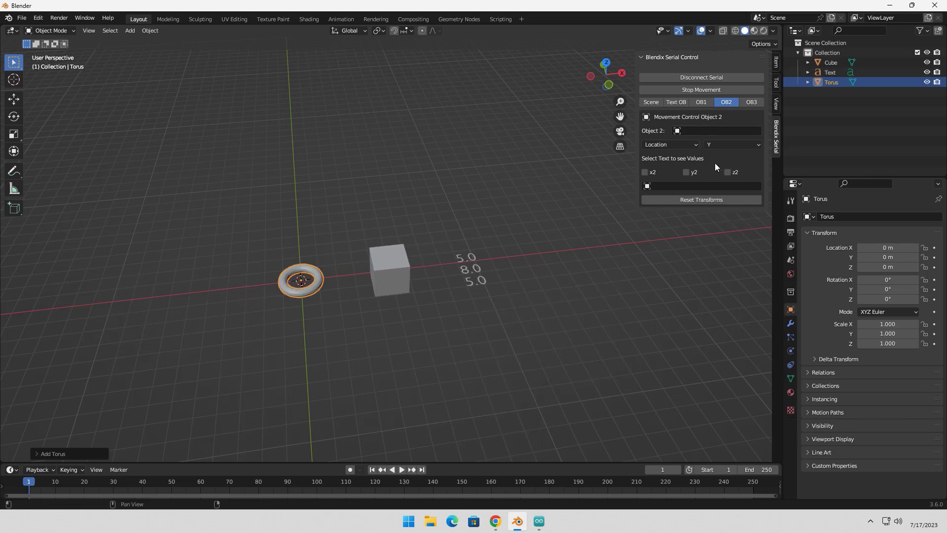
{"action": "left_click", "coordinate": [696, 131]}
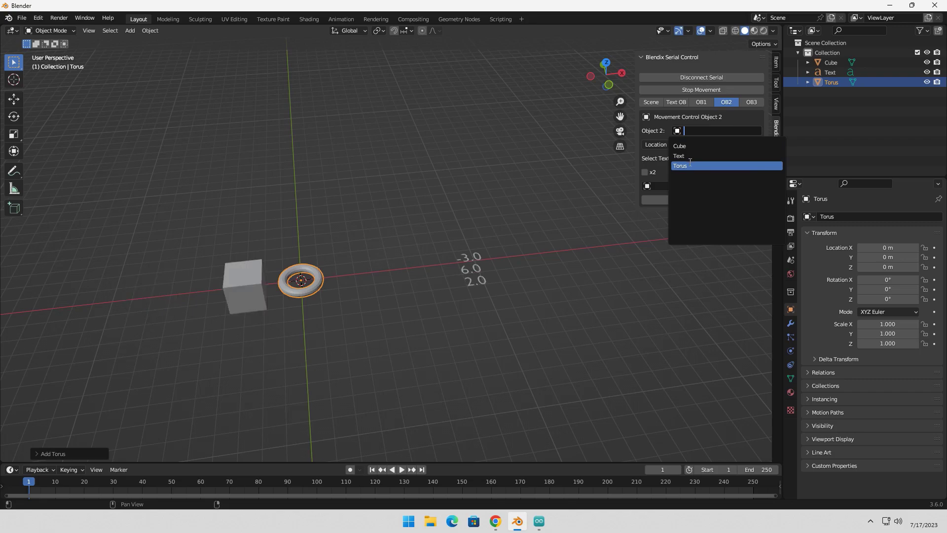
{"action": "left_click", "coordinate": [690, 165]}
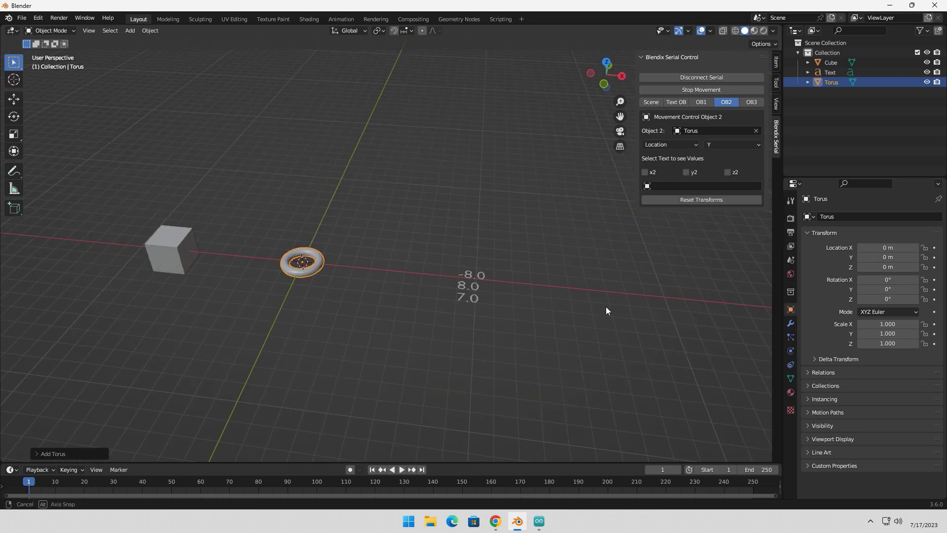
Step: Add a second text object and move it about 11.75 m along the positive X axis
{"action": "key", "text": "shift+a"}
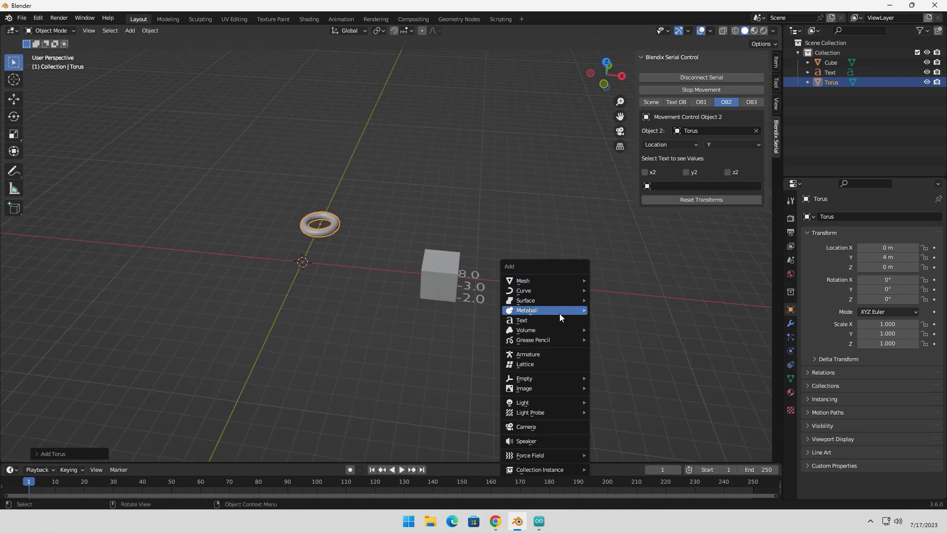
{"action": "left_click", "coordinate": [559, 314]}
{"action": "key", "text": "g"}
{"action": "key", "text": "x"}
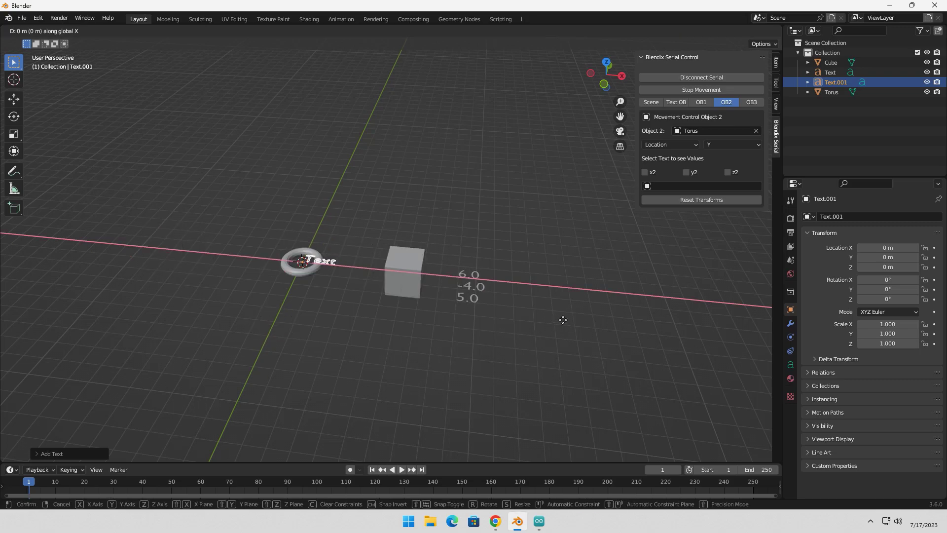
{"action": "left_click", "coordinate": [754, 315]}
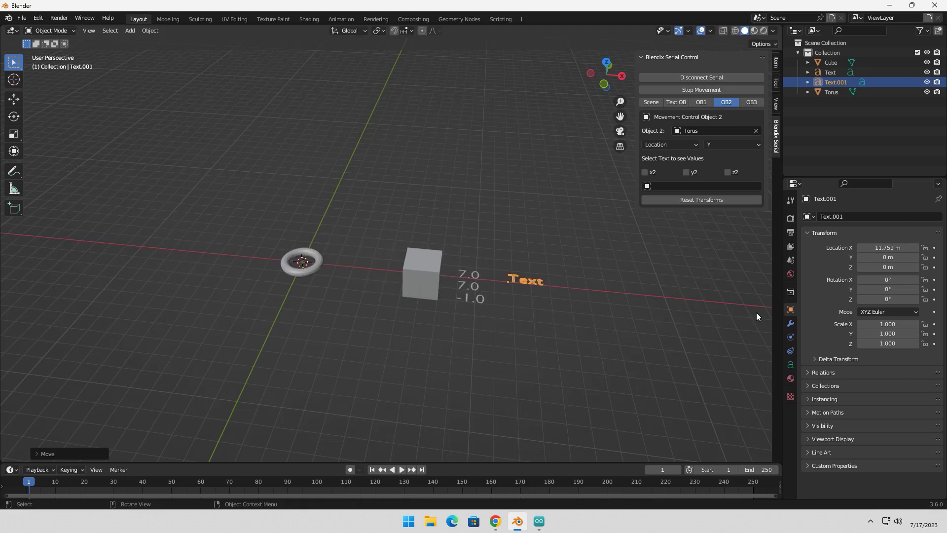
Step: Assign Text.001 as Object 2's value display and enable the x2, y2 and z2 values
{"action": "left_click", "coordinate": [704, 191]}
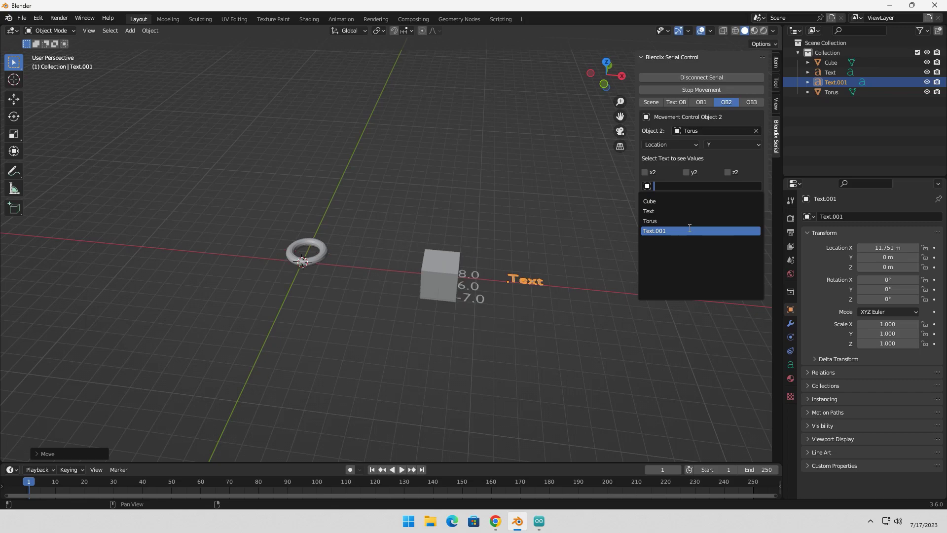
{"action": "left_click", "coordinate": [673, 232]}
{"action": "left_click", "coordinate": [670, 172]}
{"action": "left_click", "coordinate": [686, 173]}
{"action": "left_click", "coordinate": [727, 173]}
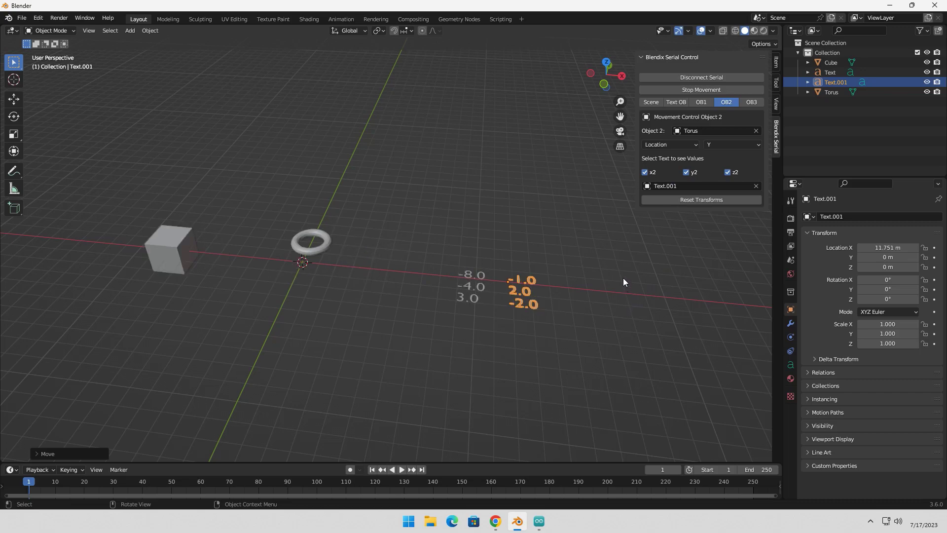
Step: Add a third text object and move it about 14 m along the positive X axis
{"action": "key", "text": "shift+a"}
{"action": "left_click", "coordinate": [596, 276]}
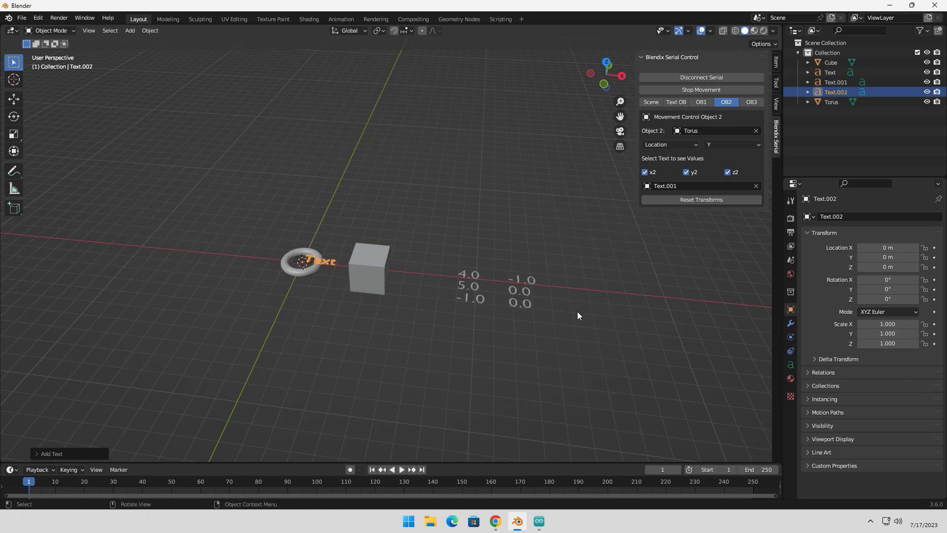
{"action": "key", "text": "g"}
{"action": "key", "text": "x"}
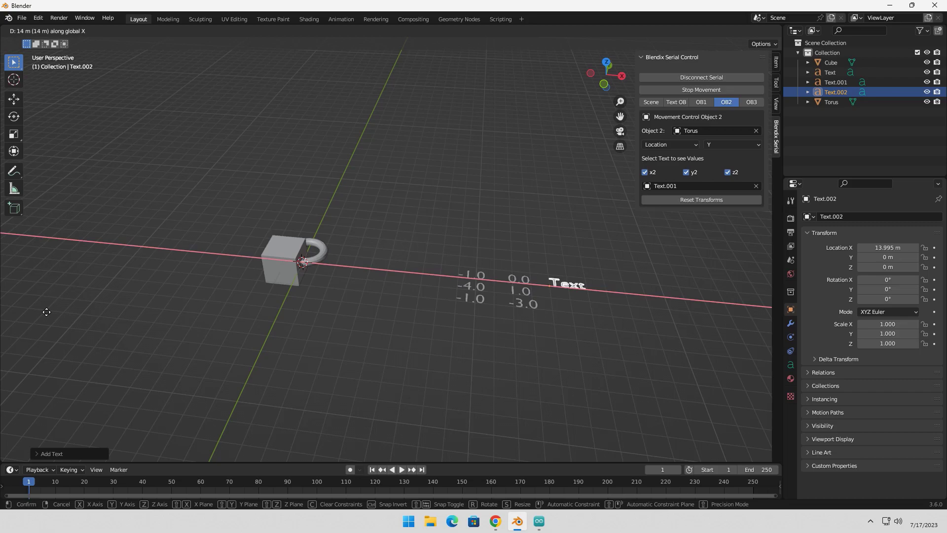
{"action": "left_click", "coordinate": [48, 311]}
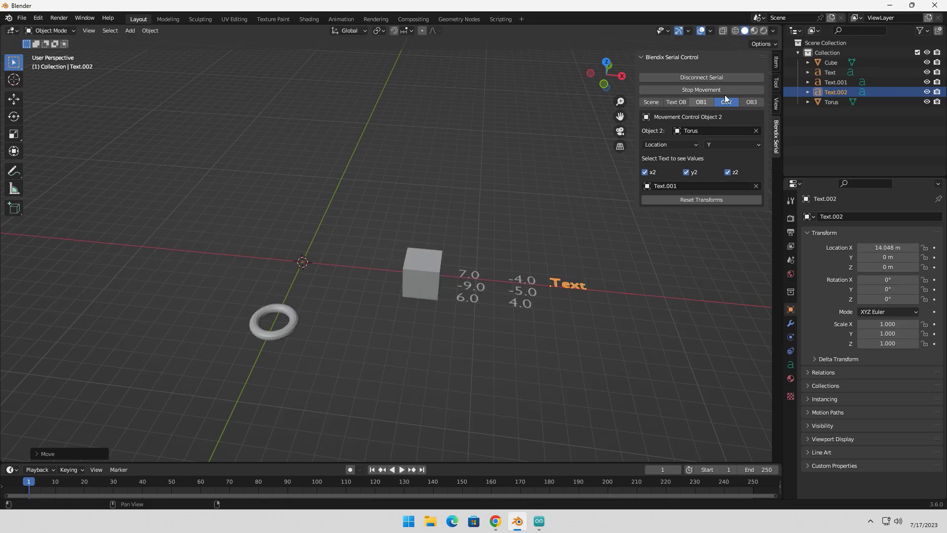
Step: Assign Text.002 as Object 3's value display and enable the x3, y3 and z3 values
{"action": "left_click", "coordinate": [751, 102]}
{"action": "left_click", "coordinate": [652, 186]}
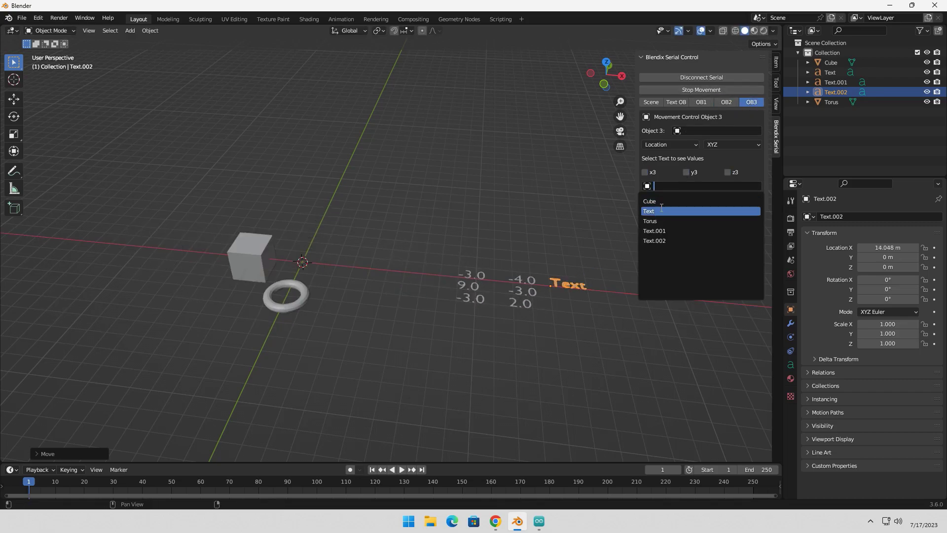
{"action": "left_click", "coordinate": [666, 240]}
{"action": "left_click", "coordinate": [645, 173]}
{"action": "left_click", "coordinate": [686, 173]}
{"action": "left_click", "coordinate": [728, 172]}
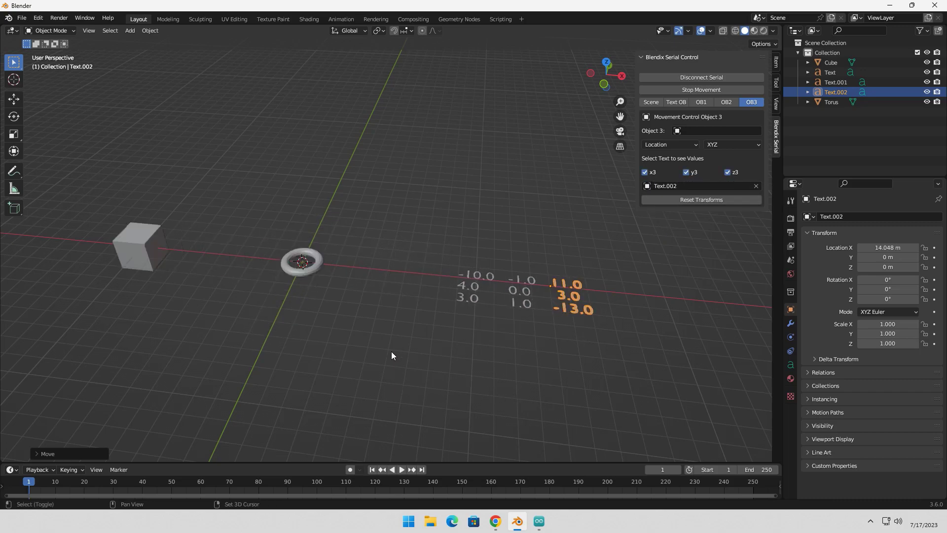
Step: Add a monkey mesh and assign Suzanne as Object 3 with its location control restricted to the Z axis
{"action": "key", "text": "shift+a"}
{"action": "mouse_move", "coordinate": [355, 307]}
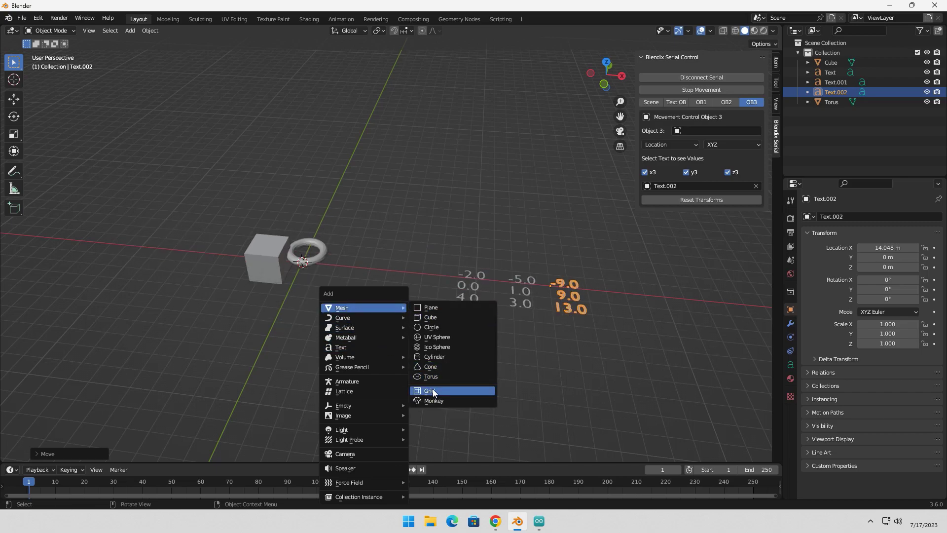
{"action": "left_click", "coordinate": [436, 401]}
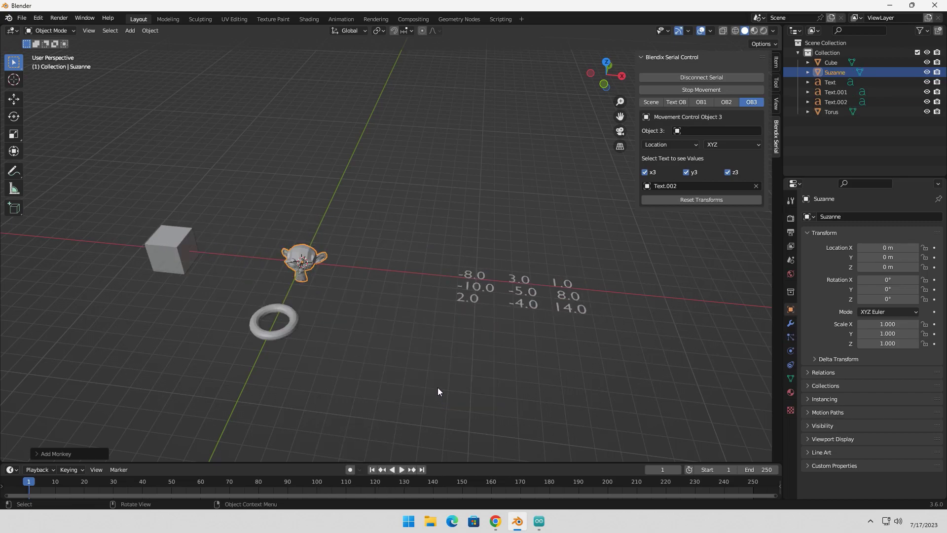
{"action": "left_click", "coordinate": [721, 144]}
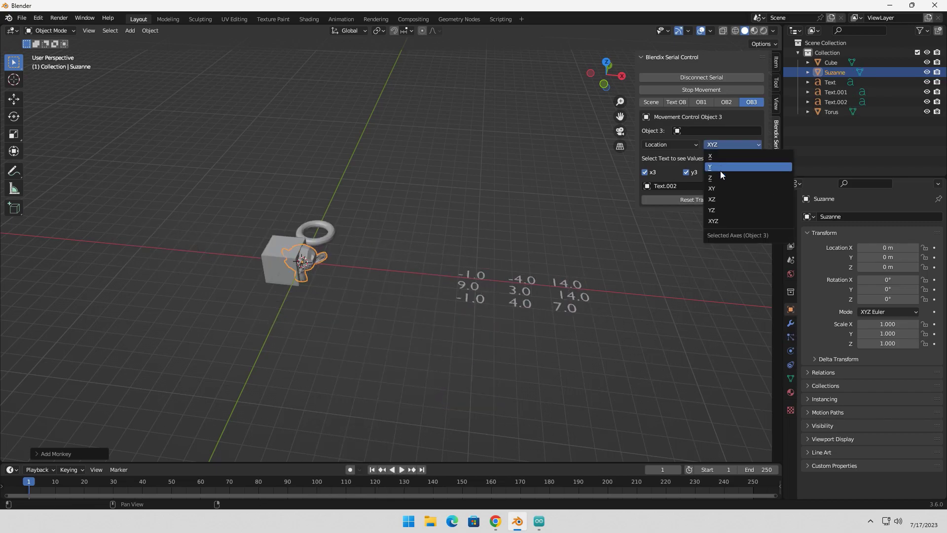
{"action": "left_click", "coordinate": [707, 132]}
{"action": "left_click", "coordinate": [699, 193]}
{"action": "middle_click_drag", "start_coordinate": [611, 255], "coordinate": [491, 333]}
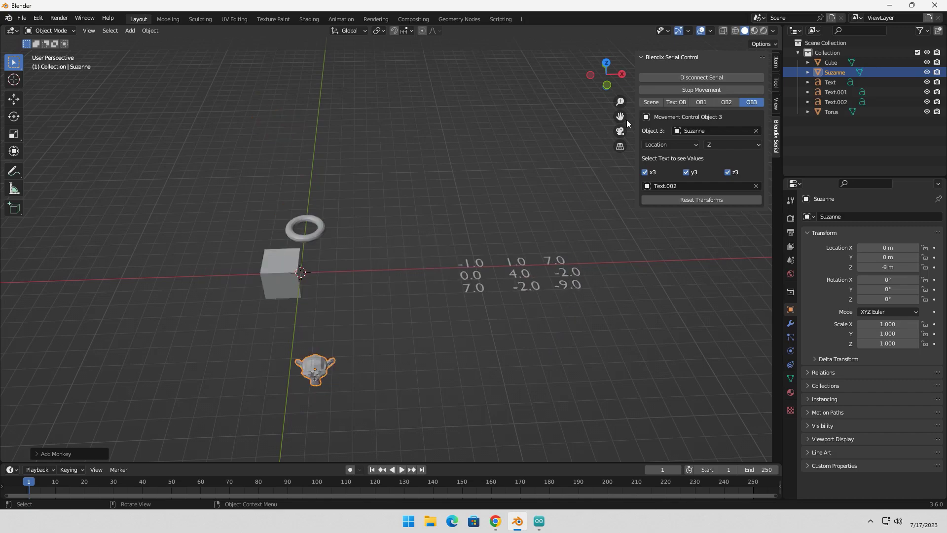
Step: Raise the scene update delay to 0.34 s and bring it back down to 0.24 s
{"action": "left_click", "coordinate": [652, 102]}
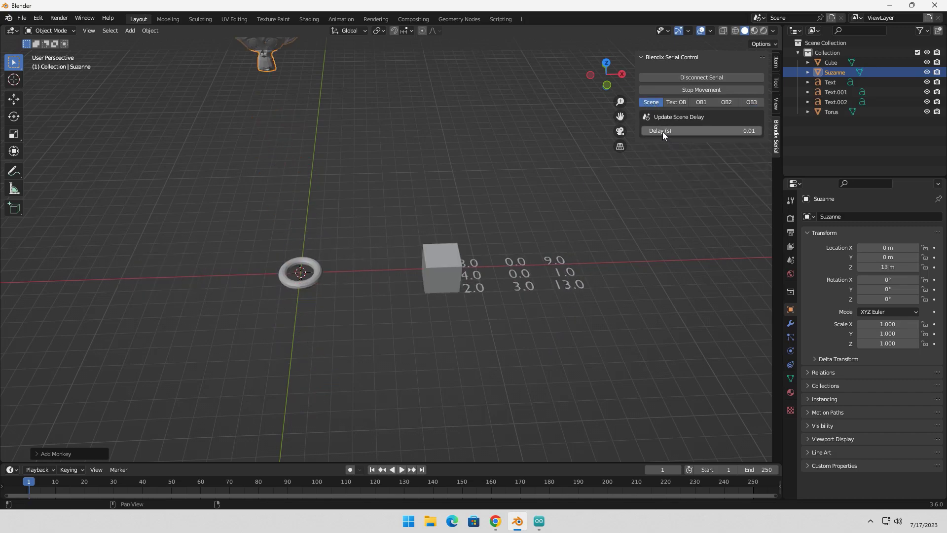
{"action": "left_click_drag", "start_coordinate": [655, 129], "coordinate": [687, 129]}
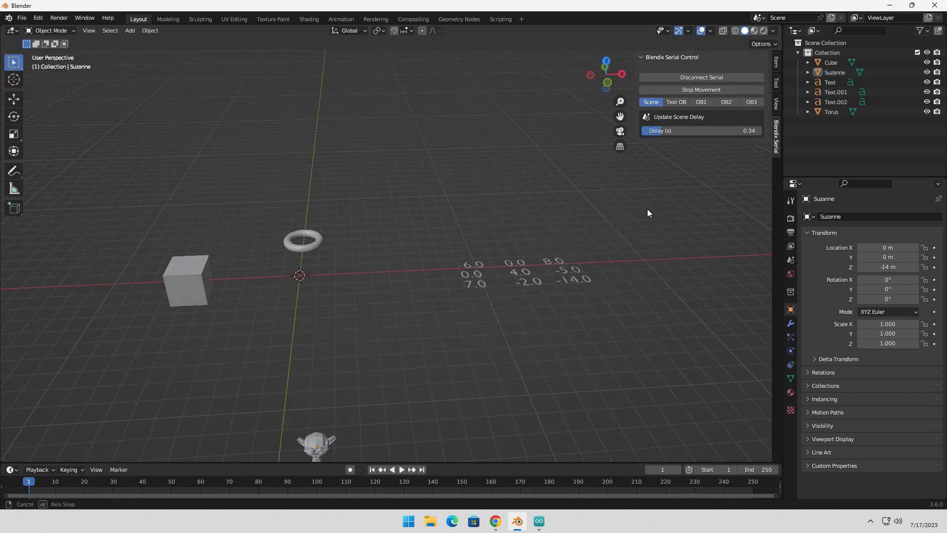
{"action": "left_click_drag", "start_coordinate": [672, 132], "coordinate": [660, 133]}
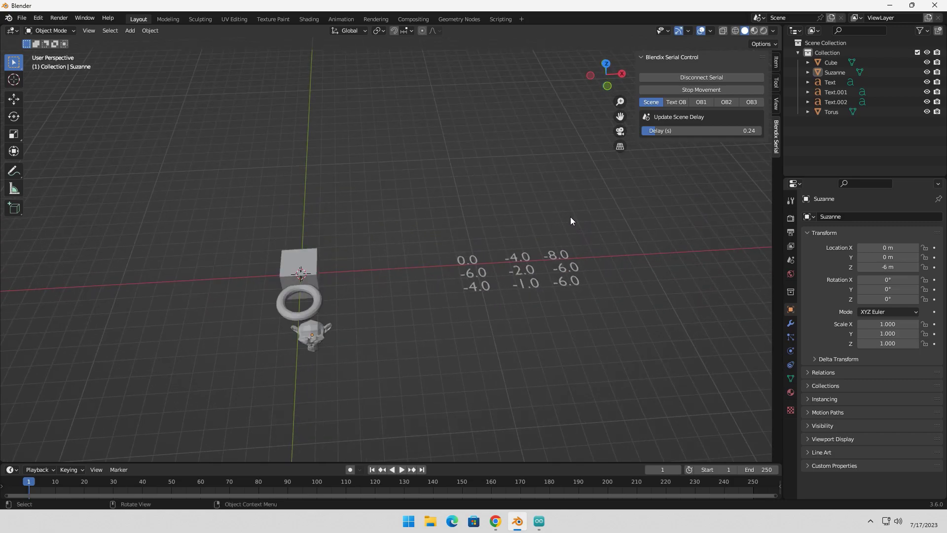
Step: Add a fourth text object in top view and place it below the value displays, at about X 11.6 m, Y -6.8 m
{"action": "mouse_move", "coordinate": [568, 243]}
{"action": "middle_mouse_down"}
{"action": "mouse_move", "coordinate": [594, 244]}
{"action": "mouse_move", "coordinate": [576, 238]}
{"action": "middle_mouse_up"}
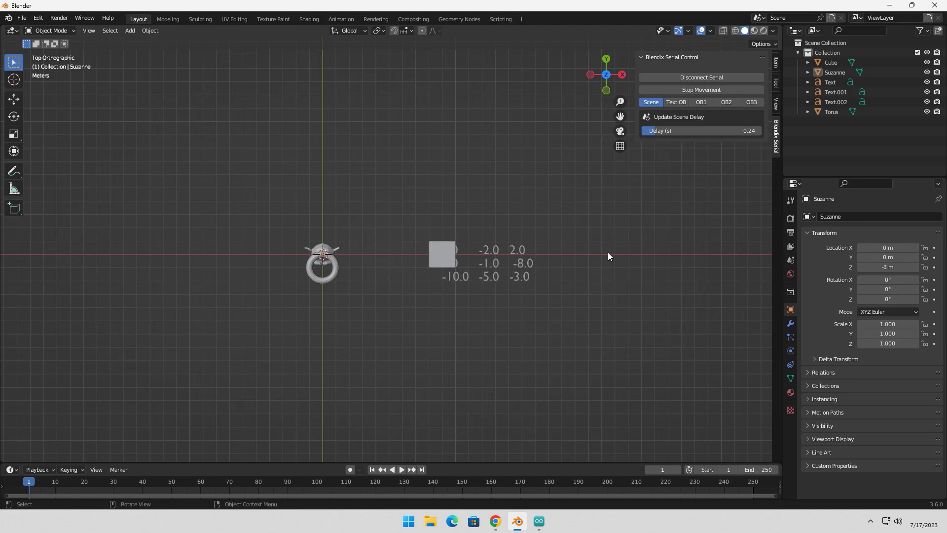
{"action": "key", "text": "shift+a"}
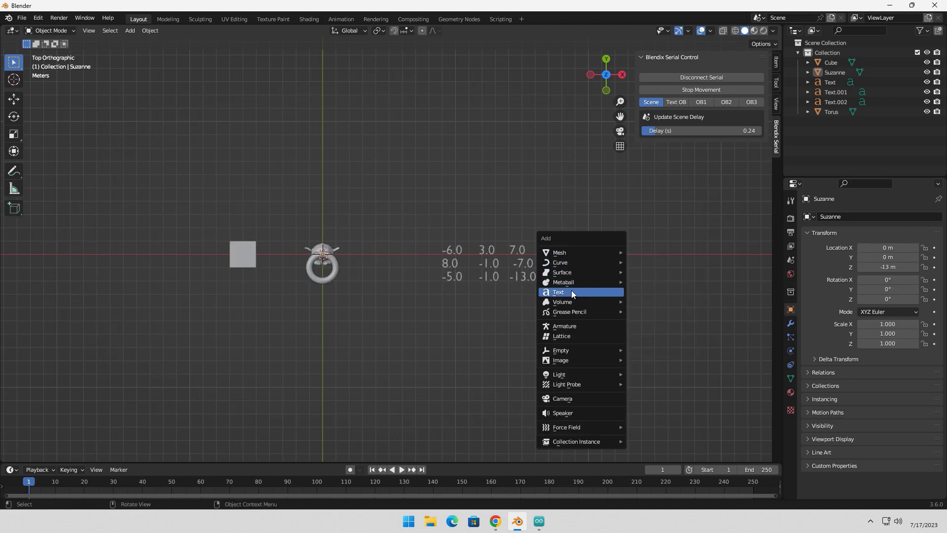
{"action": "left_click", "coordinate": [571, 290]}
{"action": "key", "text": "g"}
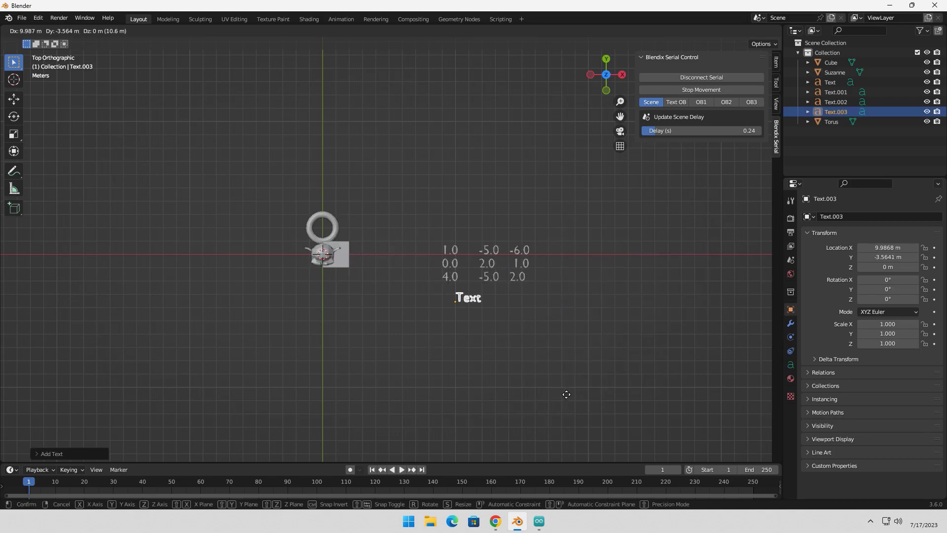
{"action": "left_click", "coordinate": [584, 431]}
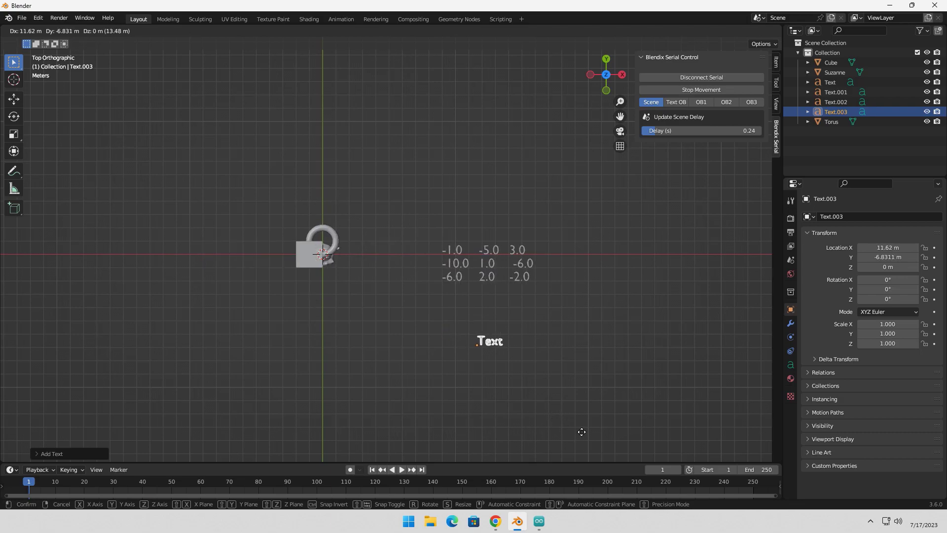
Step: Assign Text.003 as the display for the received text data and deselect it in the scene
{"action": "left_click", "coordinate": [676, 102]}
{"action": "left_click", "coordinate": [677, 130]}
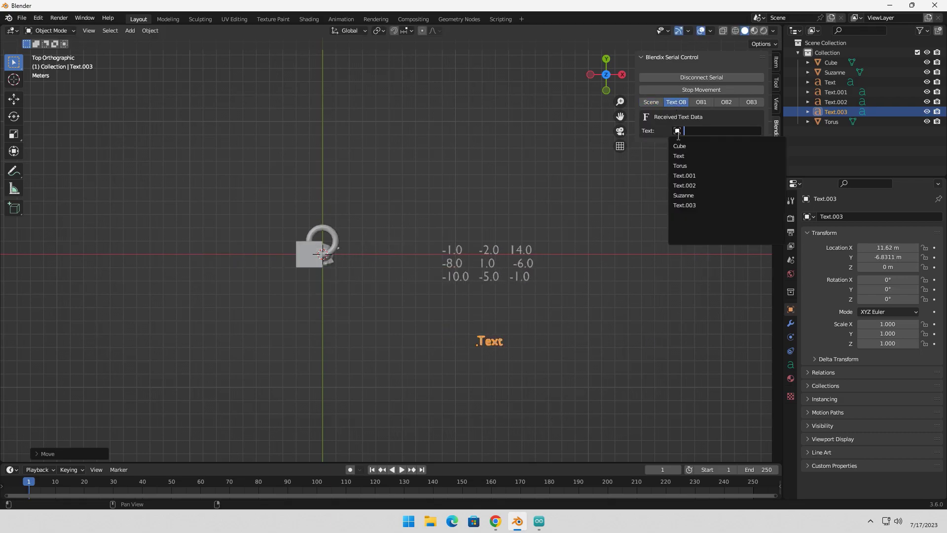
{"action": "left_click", "coordinate": [688, 205]}
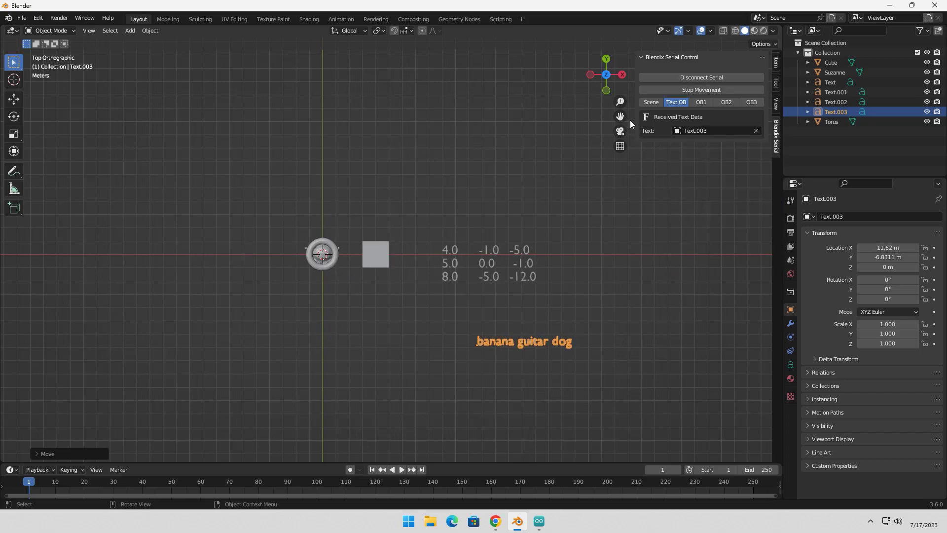
{"action": "left_click_drag", "start_coordinate": [620, 117], "coordinate": [562, 50]}
{"action": "left_click", "coordinate": [593, 326]}
{"action": "middle_click_drag", "start_coordinate": [581, 343], "coordinate": [560, 276]}
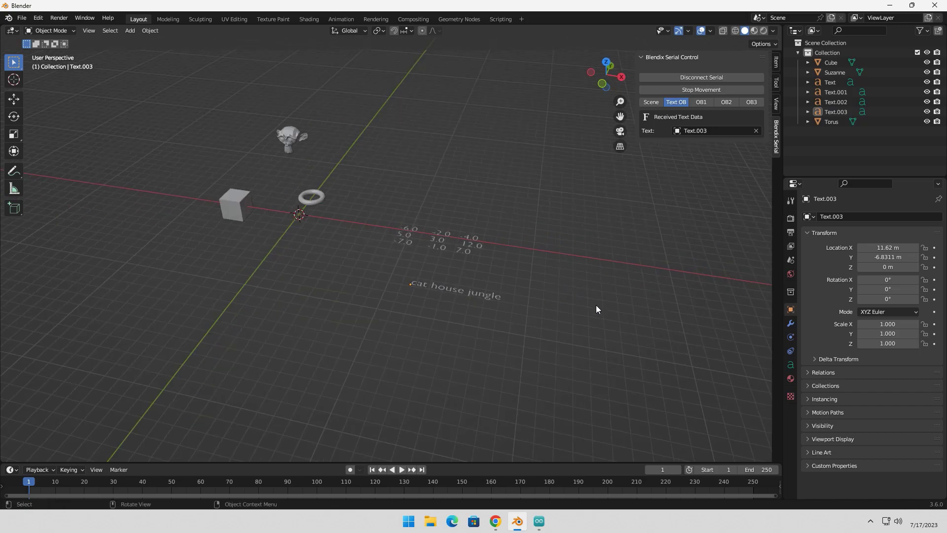
{"action": "middle_click_drag", "start_coordinate": [613, 333], "coordinate": [637, 337]}
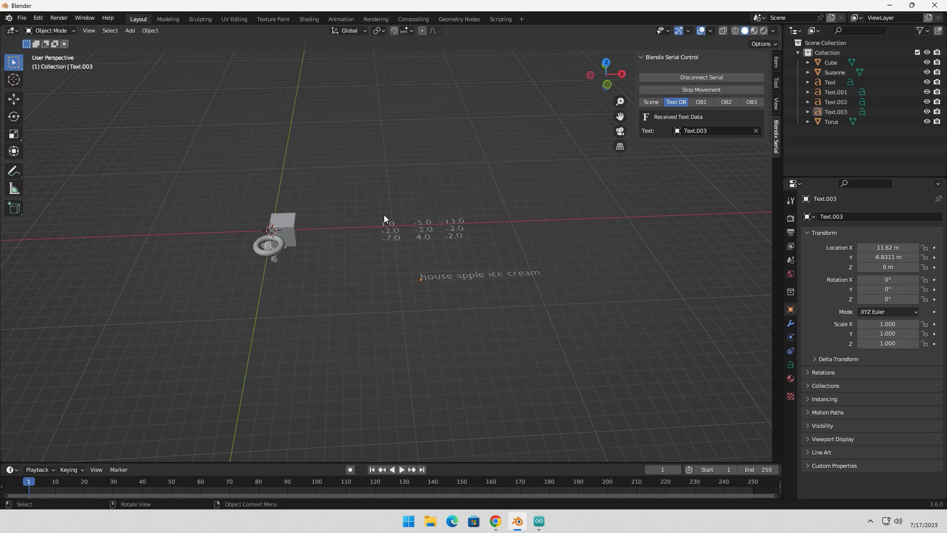
Step: Select the four text objects and give the received-text object Text.003 an extrusion of 0.18 m
{"action": "left_click_drag", "start_coordinate": [385, 217], "coordinate": [533, 299]}
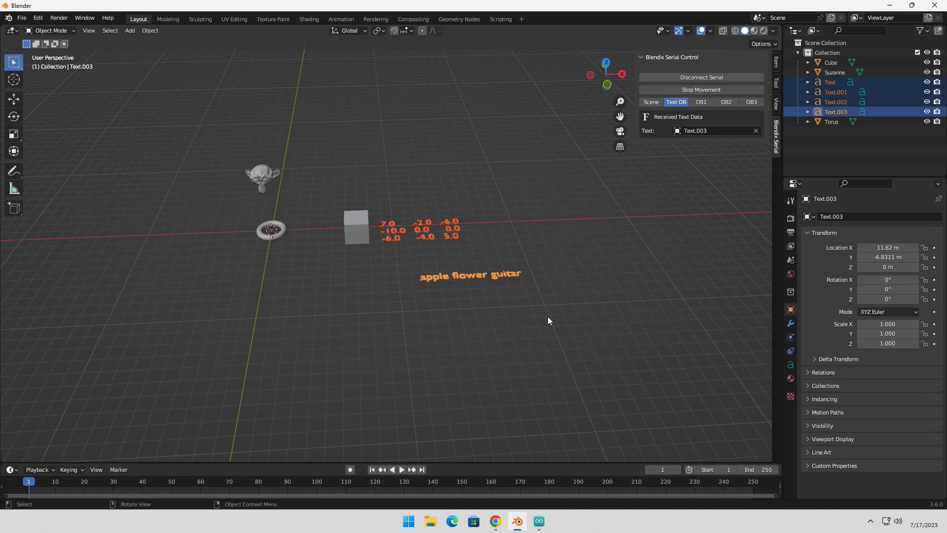
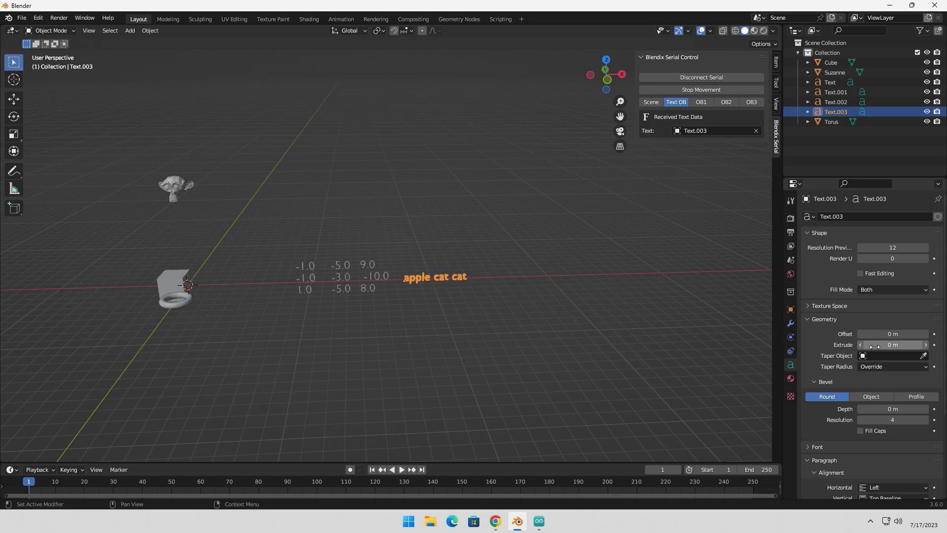
{"action": "left_click_drag", "start_coordinate": [873, 345], "coordinate": [887, 345]}
{"action": "left_click", "coordinate": [560, 329]}
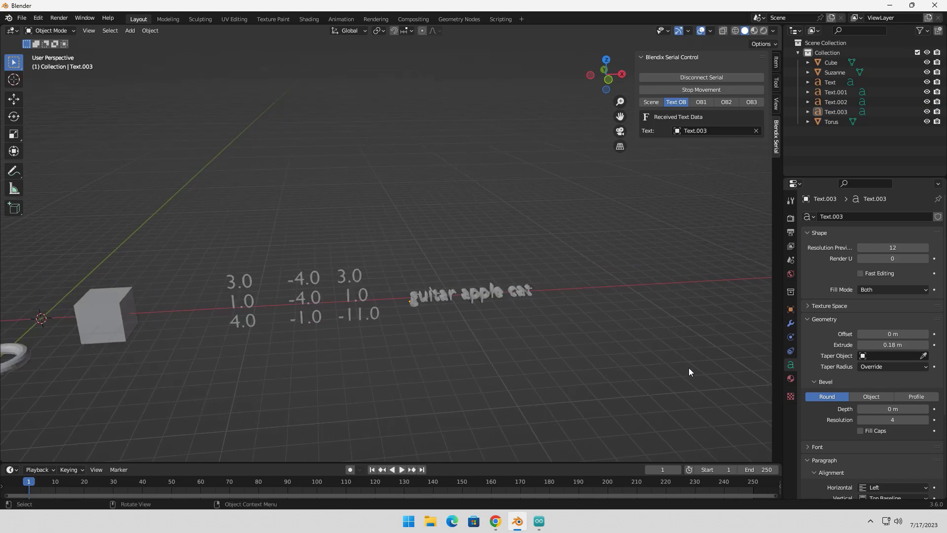
Step: Load Barlow Condensed Black as the regular font of the received-text object Text.003
{"action": "scroll", "coordinate": [871, 320], "scroll_direction": "down", "scroll_amount": 3}
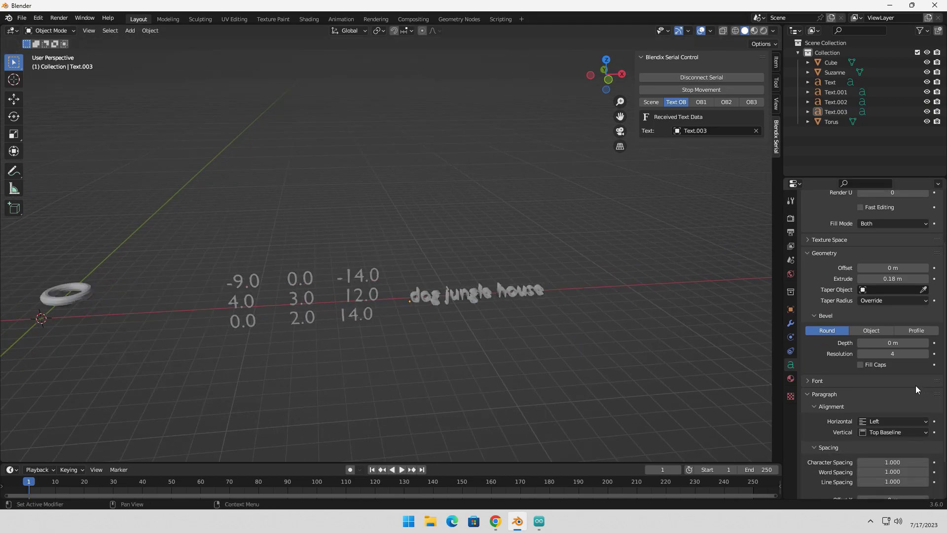
{"action": "left_click", "coordinate": [810, 382]}
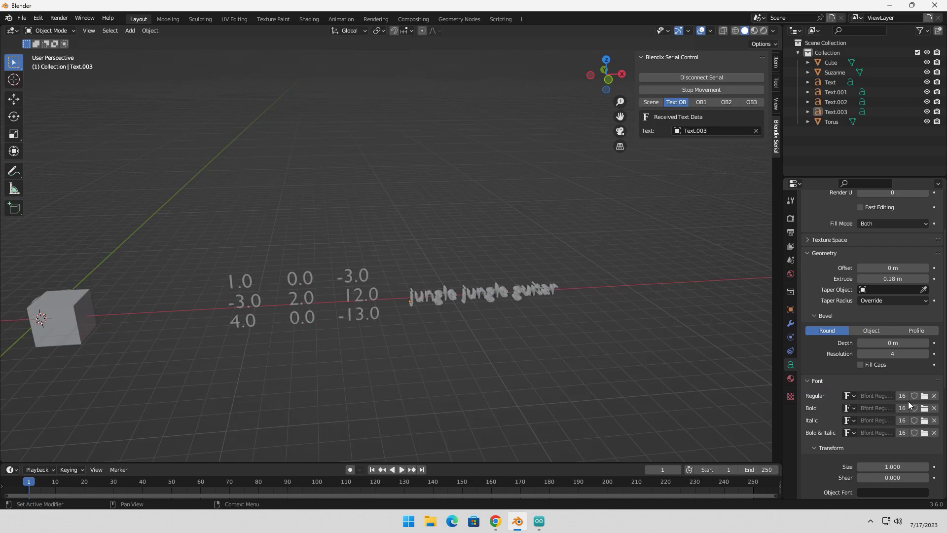
{"action": "left_click", "coordinate": [923, 395]}
{"action": "left_click", "coordinate": [678, 344]}
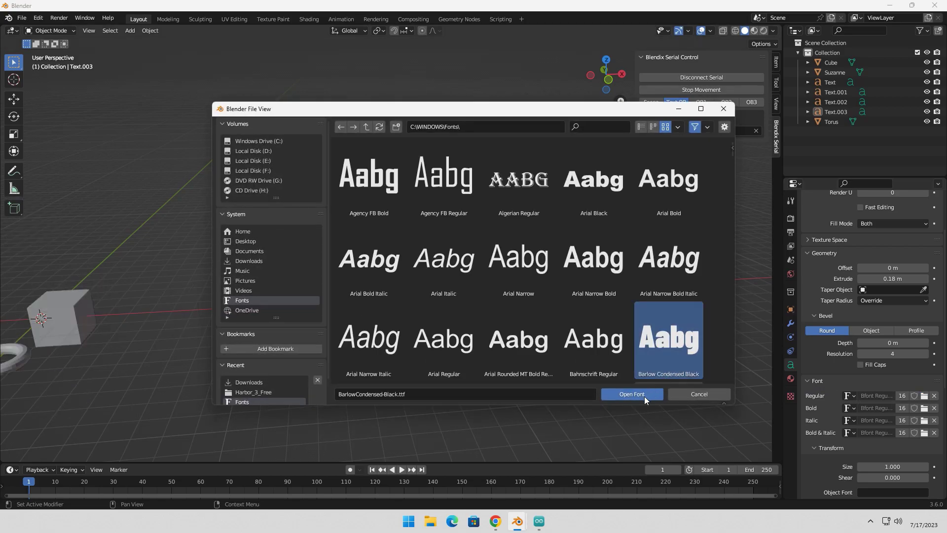
{"action": "left_click", "coordinate": [644, 396]}
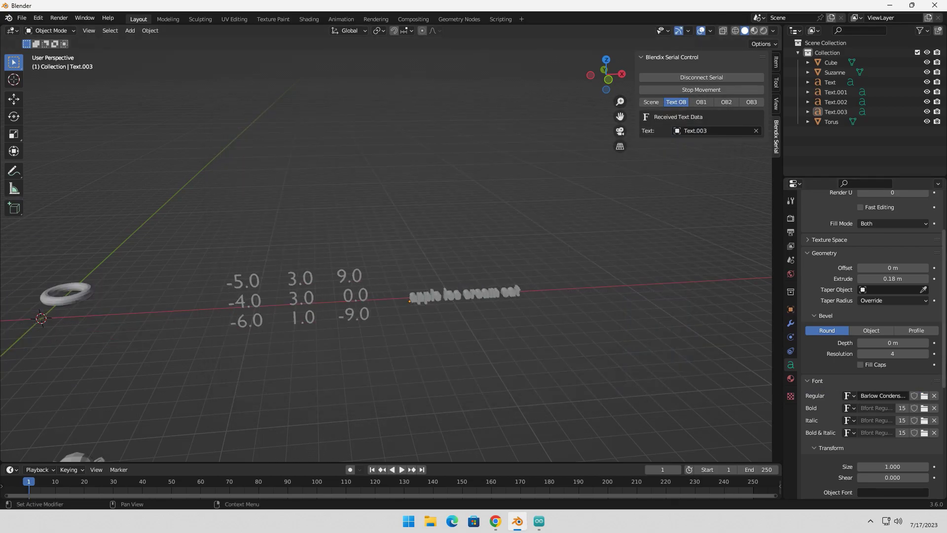
Step: Increase the font size of the received-text object Text.003 to 2.14
{"action": "scroll", "coordinate": [883, 386], "scroll_direction": "down", "scroll_amount": 5}
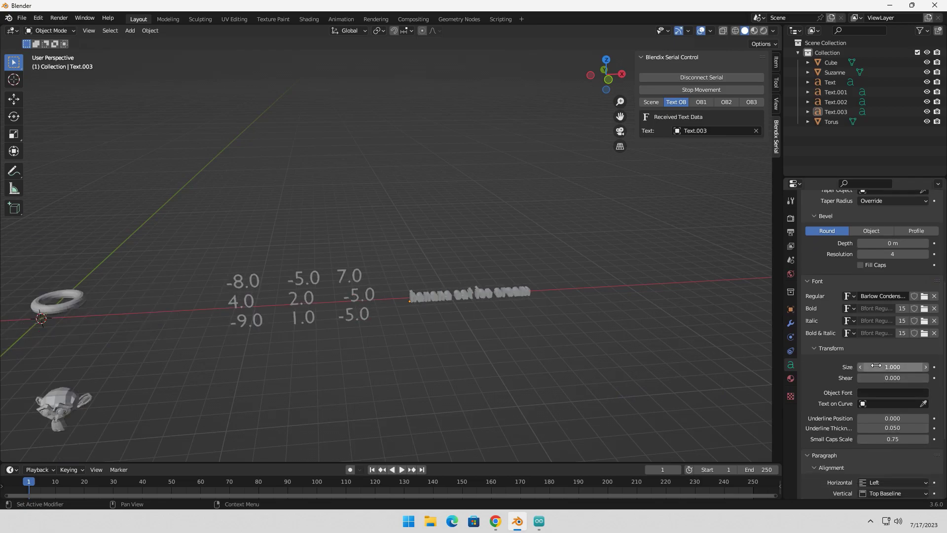
{"action": "left_click_drag", "start_coordinate": [882, 367], "coordinate": [915, 366]}
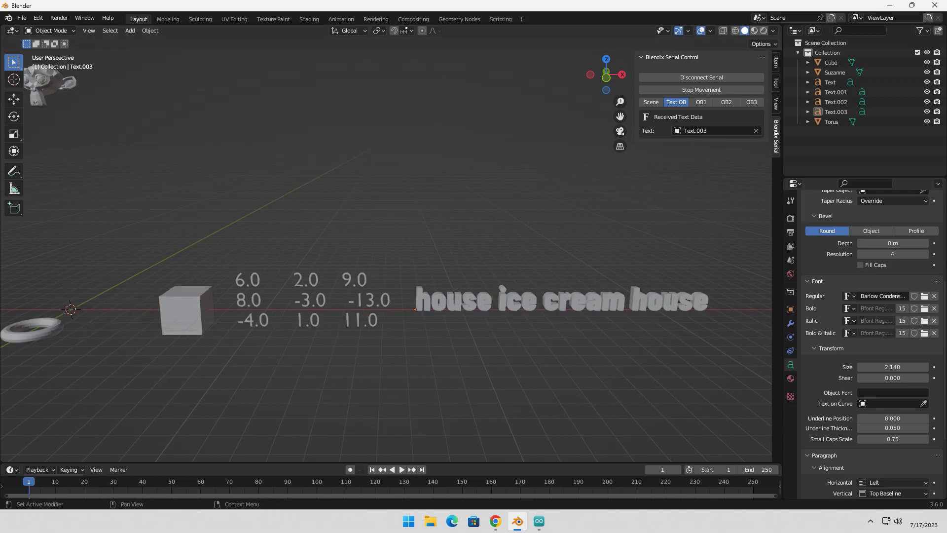
{"action": "scroll", "coordinate": [943, 288], "scroll_direction": "down", "scroll_amount": 5}
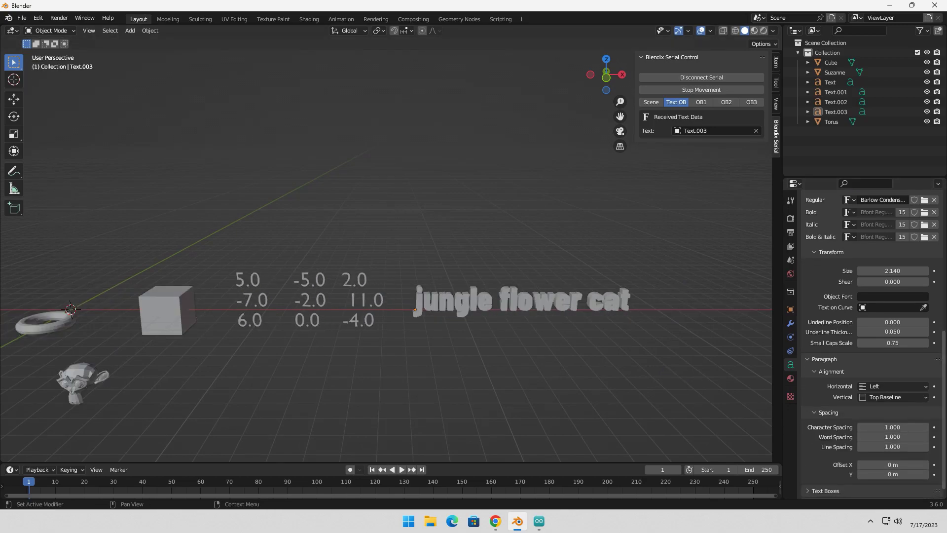
{"action": "middle_click_drag", "start_coordinate": [487, 388], "coordinate": [502, 384]}
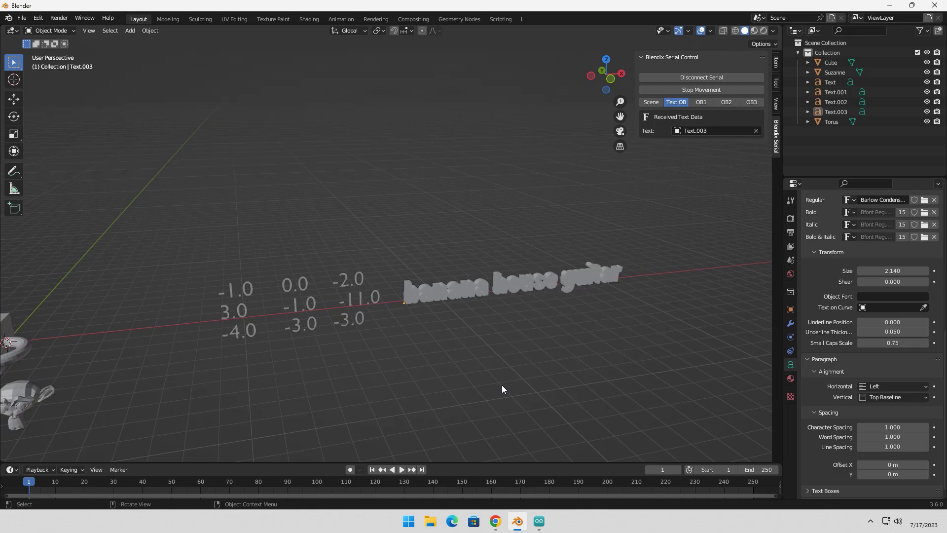
Step: Stop the serial-driven movement and add a new material to the received-text object Text.003
{"action": "left_click", "coordinate": [680, 89]}
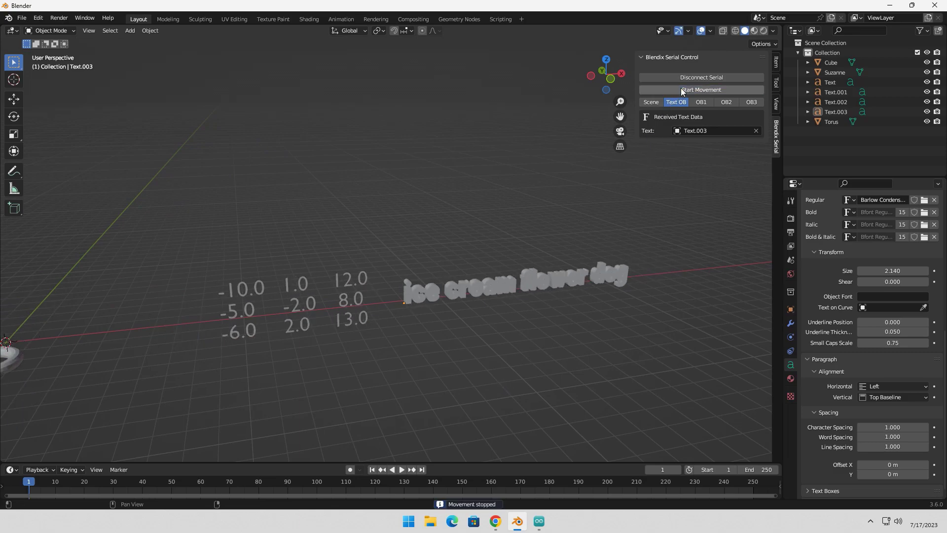
{"action": "middle_click_drag", "start_coordinate": [555, 342], "coordinate": [544, 334]}
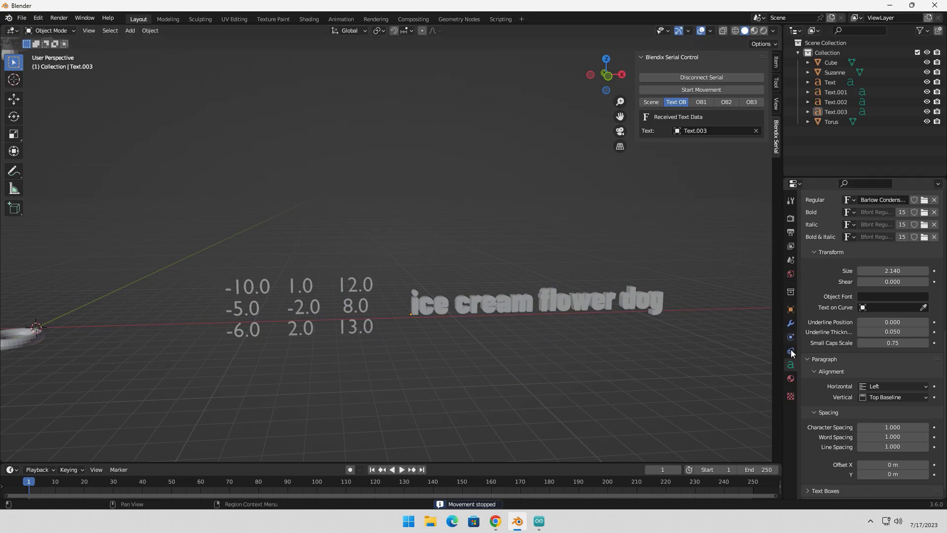
{"action": "left_click", "coordinate": [790, 378]}
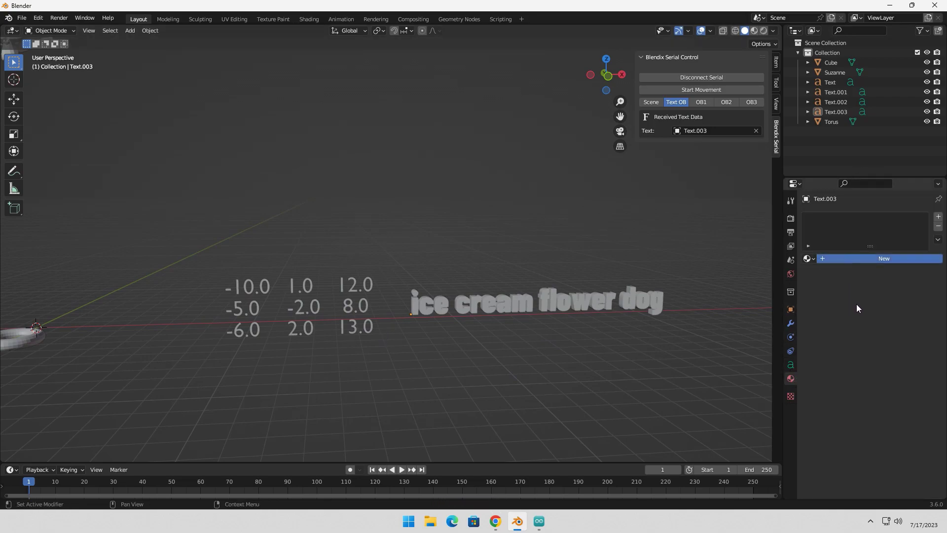
{"action": "left_click", "coordinate": [858, 258]}
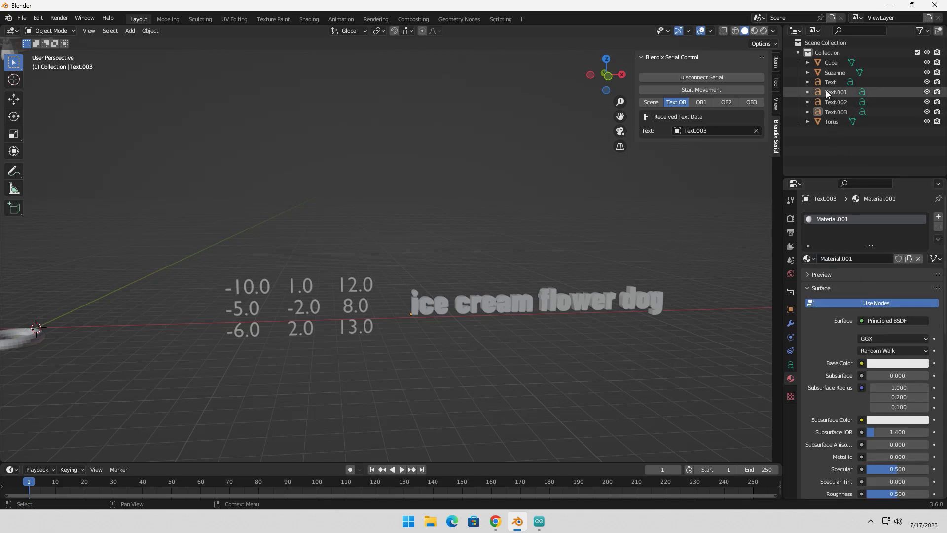
Step: Assign the existing Material.001 to the first value column, the Text object
{"action": "left_click", "coordinate": [253, 328]}
{"action": "left_click", "coordinate": [815, 261]}
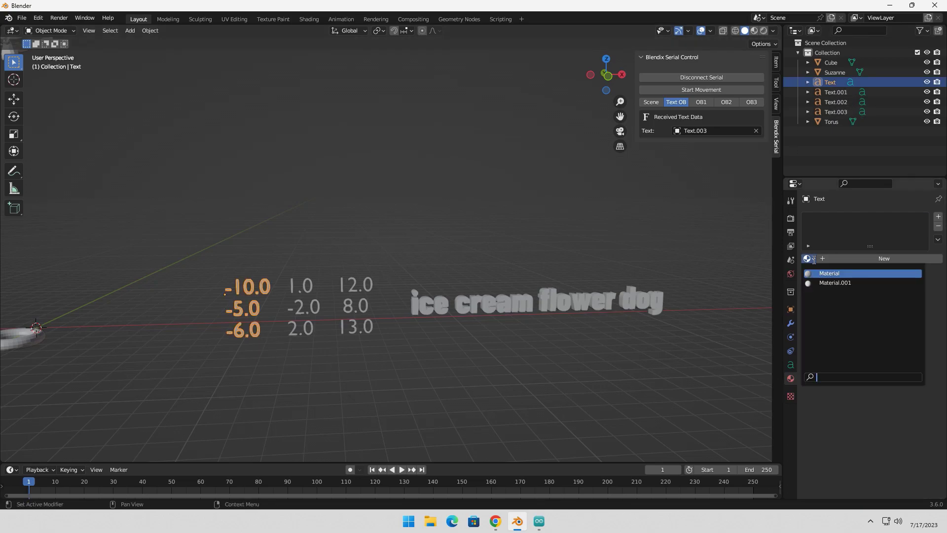
{"action": "left_click", "coordinate": [829, 283]}
Step: Set Material.001's base color to turquoise with hue 0.481 and saturation 0.995, and show the viewport in Material Preview shading
{"action": "left_click", "coordinate": [883, 364]}
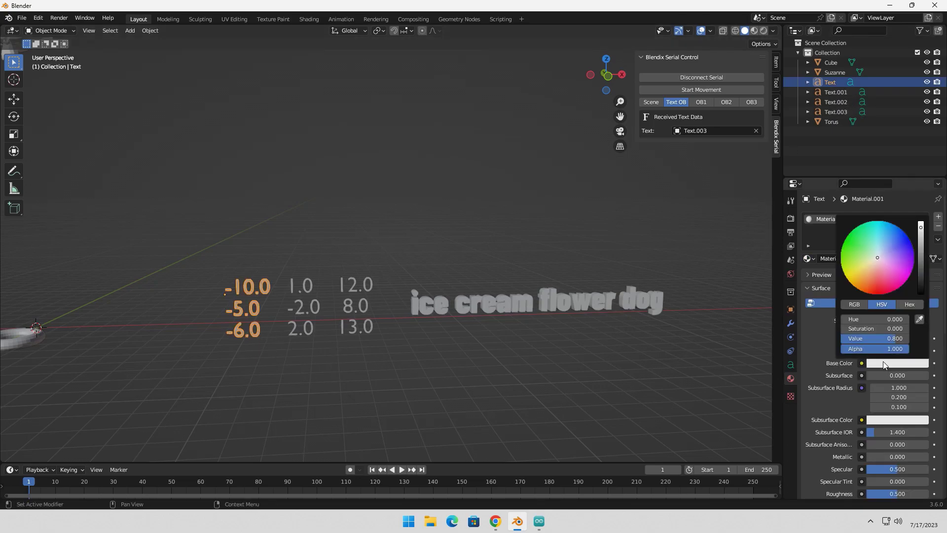
{"action": "left_click_drag", "start_coordinate": [875, 232], "coordinate": [875, 222]}
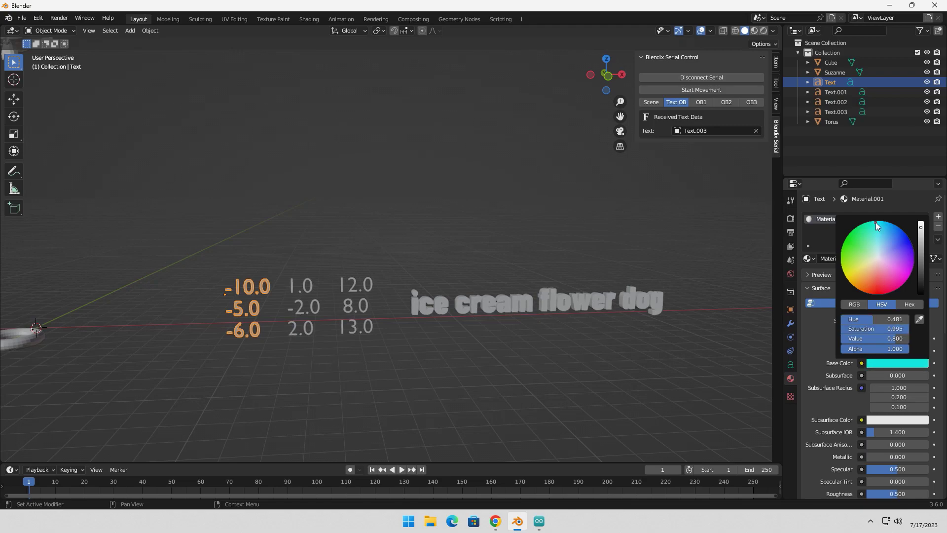
{"action": "left_click", "coordinate": [323, 349]}
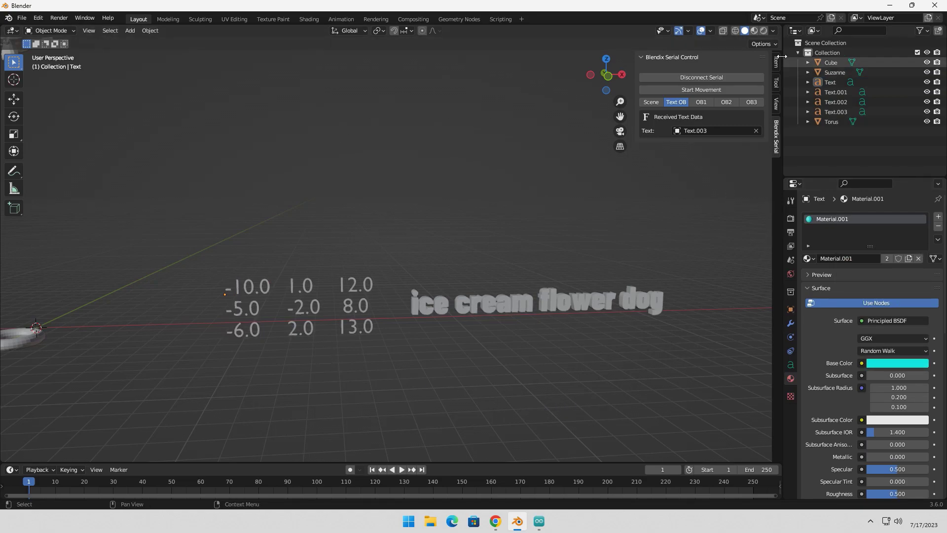
{"action": "left_click", "coordinate": [754, 30]}
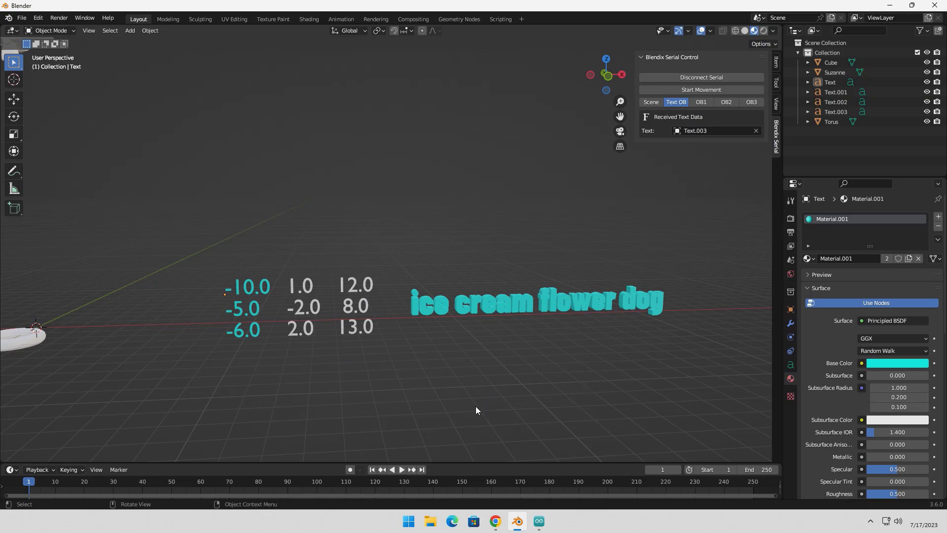
Step: Give Text.003 its own copy of the material and set its base color to orange with hue 0.022 and saturation 1.000
{"action": "left_click", "coordinate": [617, 303]}
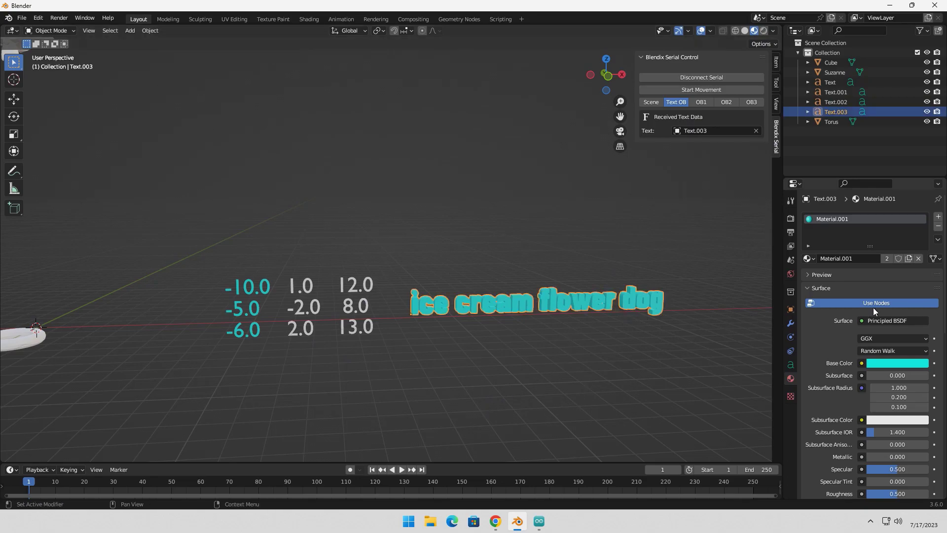
{"action": "left_click", "coordinate": [889, 364]}
{"action": "mouse_move", "coordinate": [869, 281]}
{"action": "left_mouse_down"}
{"action": "mouse_move", "coordinate": [859, 273]}
{"action": "mouse_move", "coordinate": [862, 291]}
{"action": "left_mouse_up"}
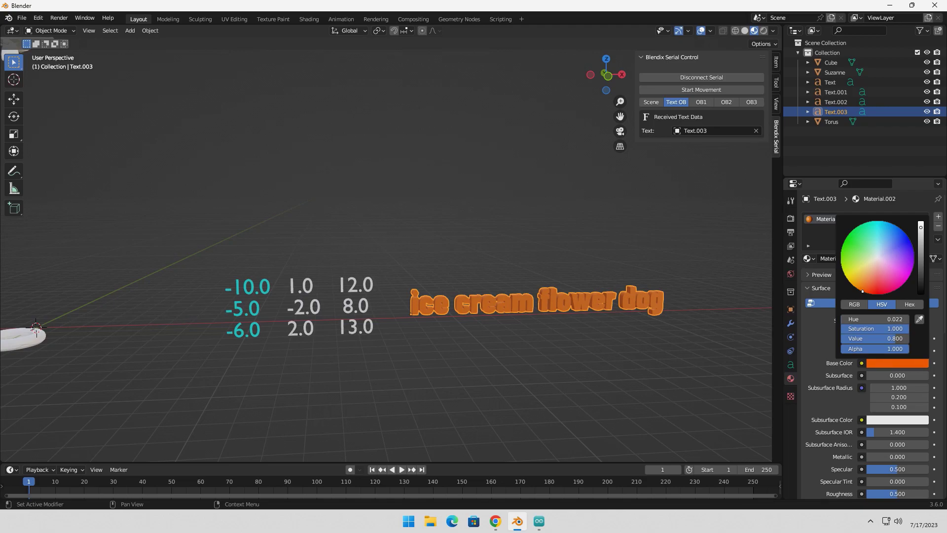
{"action": "left_click", "coordinate": [493, 389]}
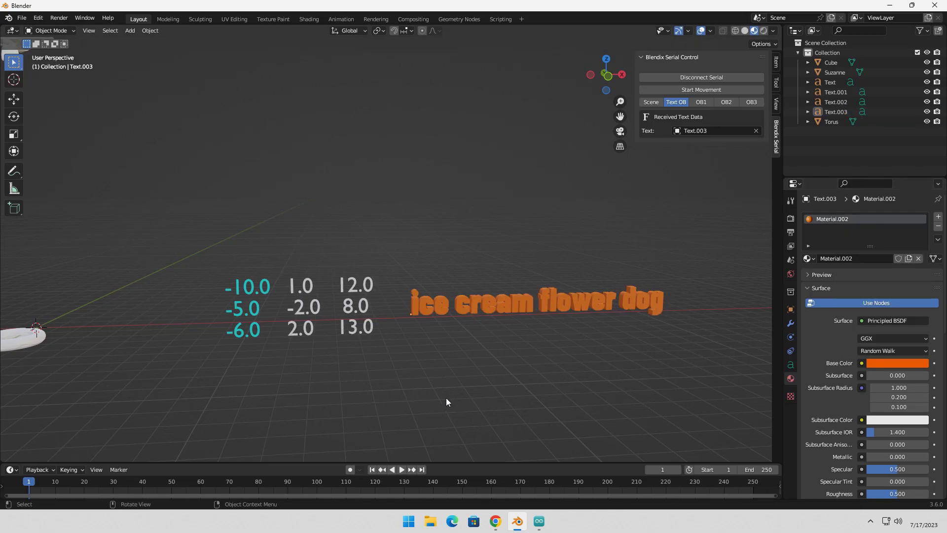
Step: Assign the turquoise Material.001 to the other two value columns, Text.001 and Text.002
{"action": "left_click", "coordinate": [316, 320]}
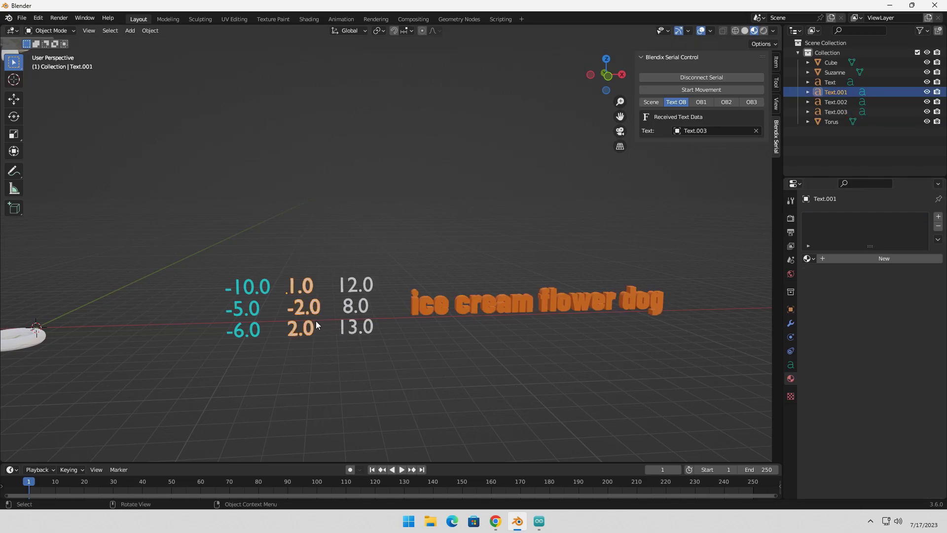
{"action": "left_click", "coordinate": [813, 259]}
{"action": "left_click", "coordinate": [825, 282]}
{"action": "left_click", "coordinate": [362, 296]}
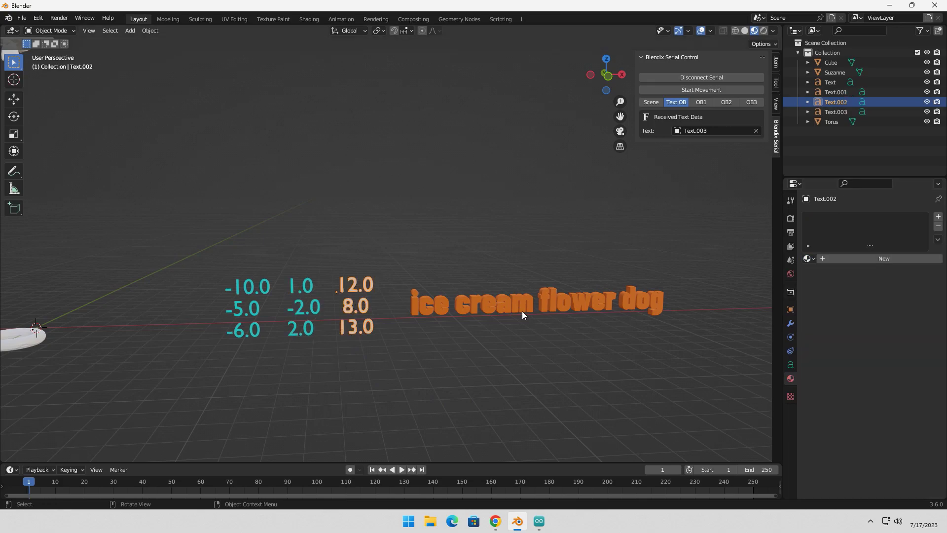
{"action": "left_click", "coordinate": [813, 260]}
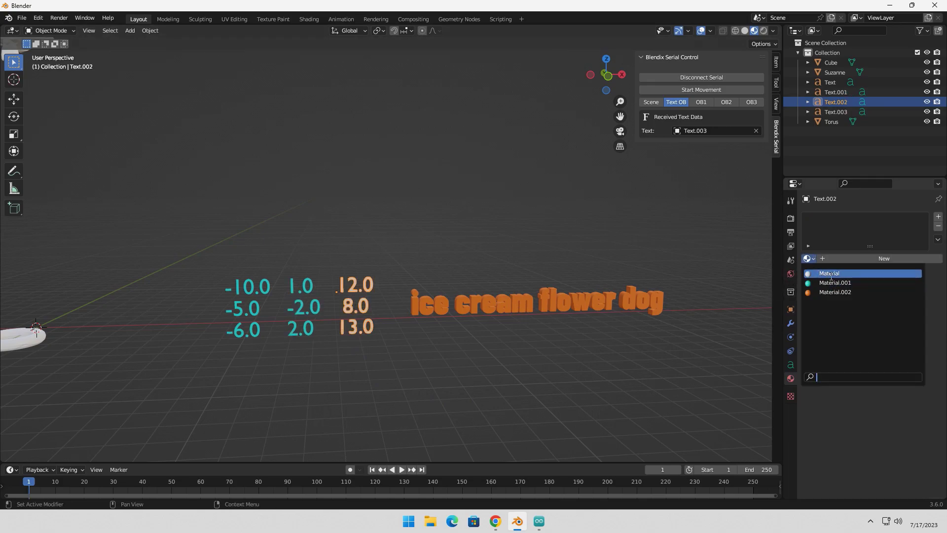
{"action": "left_click", "coordinate": [834, 282]}
{"action": "left_click", "coordinate": [481, 395]}
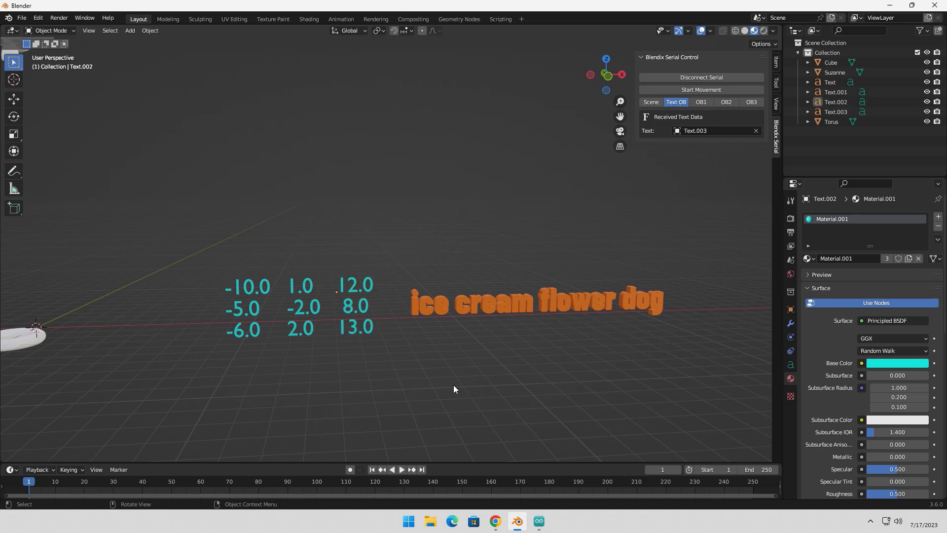
Step: Restart the serial-driven movement and view the objects together with the colored text displays
{"action": "middle_click_drag", "start_coordinate": [453, 385], "coordinate": [505, 384]}
{"action": "left_click", "coordinate": [697, 88]}
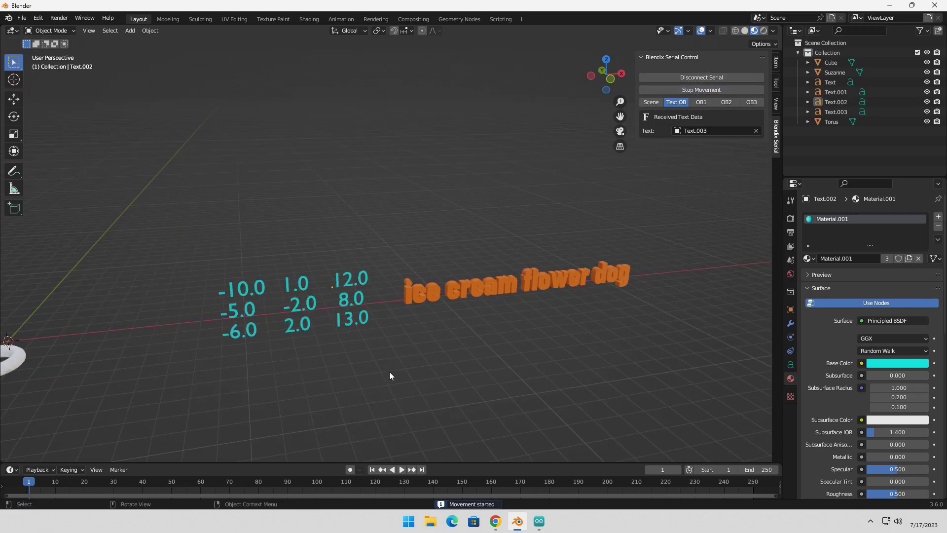
{"action": "middle_click_drag", "start_coordinate": [450, 368], "coordinate": [498, 374]}
Step: Set the base color of the Cube's material to pink with hue 0.973 and saturation 0.959
{"action": "left_click", "coordinate": [827, 62]}
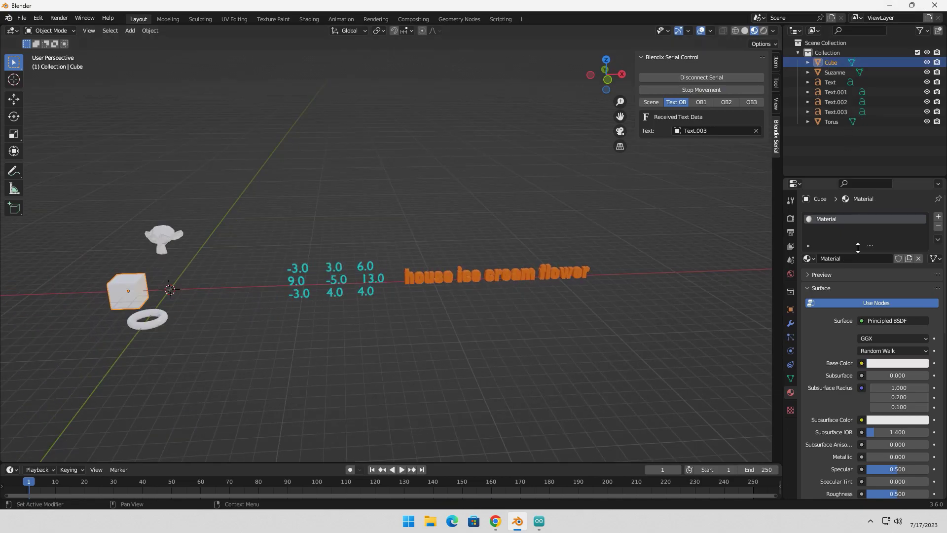
{"action": "left_click", "coordinate": [882, 362]}
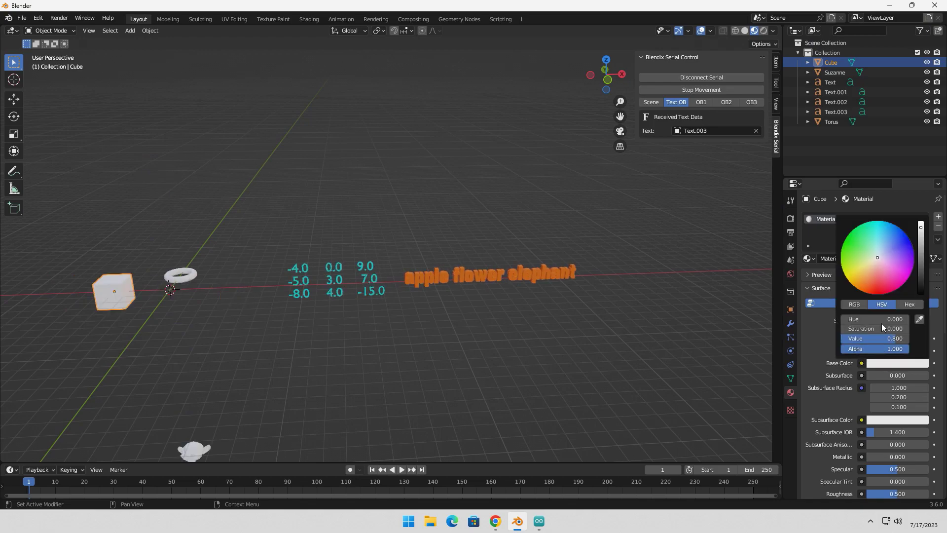
{"action": "left_click", "coordinate": [883, 276]}
{"action": "left_click_drag", "start_coordinate": [883, 277], "coordinate": [887, 284]}
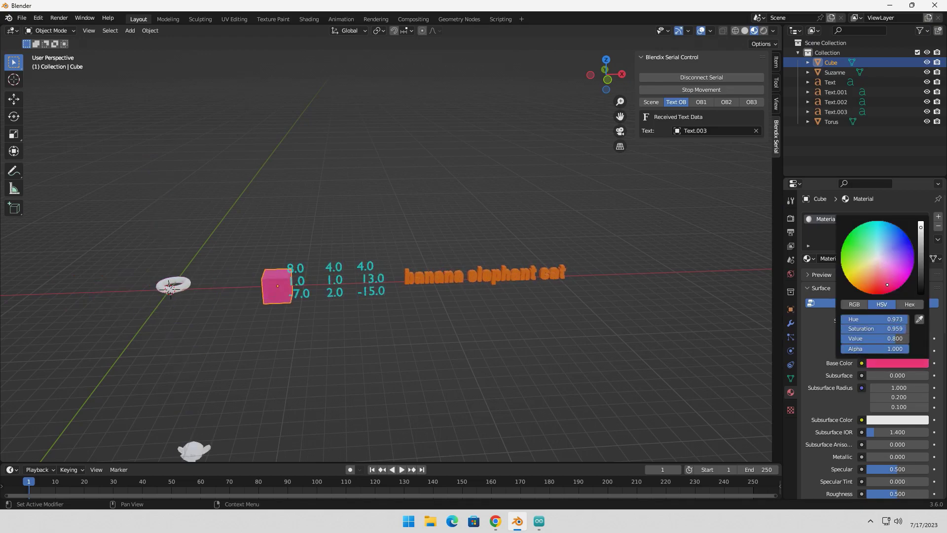
Step: Add a new material to Suzanne with a yellow base color of hue 0.133 and saturation 0.993
{"action": "left_click", "coordinate": [834, 72]}
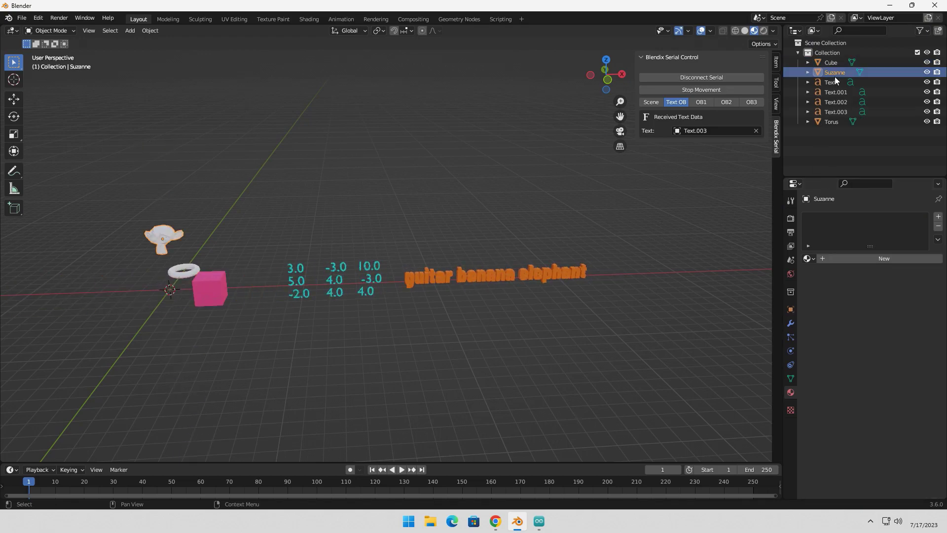
{"action": "left_click", "coordinate": [866, 259]}
{"action": "left_click", "coordinate": [889, 363]}
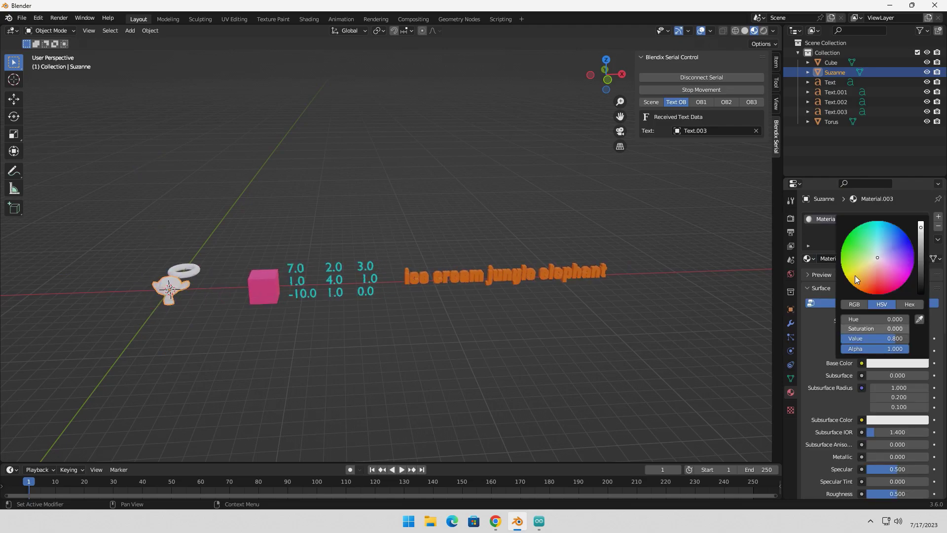
{"action": "mouse_move", "coordinate": [854, 276]}
{"action": "left_mouse_down"}
{"action": "mouse_move", "coordinate": [860, 268]}
{"action": "mouse_move", "coordinate": [856, 277]}
{"action": "left_mouse_up"}
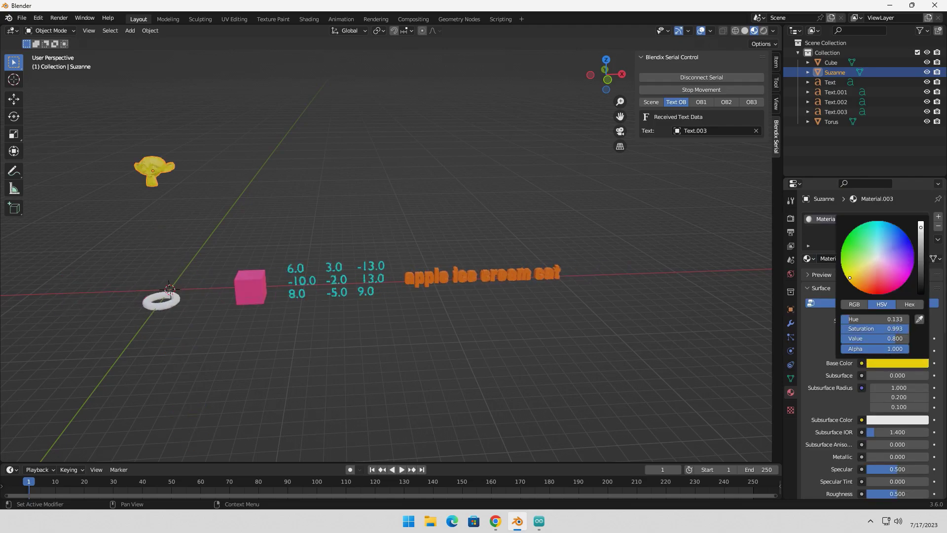
{"action": "left_click", "coordinate": [638, 335]}
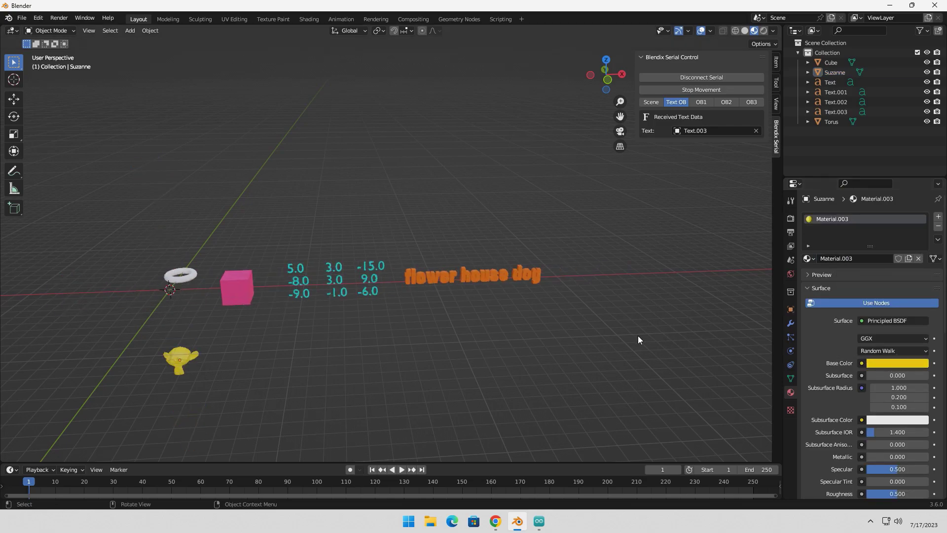
Step: Add a new material to the Torus with a green base color of hue 0.329 and saturation 1.000
{"action": "left_click", "coordinate": [828, 122]}
{"action": "left_click", "coordinate": [857, 258]}
{"action": "left_click", "coordinate": [893, 363]}
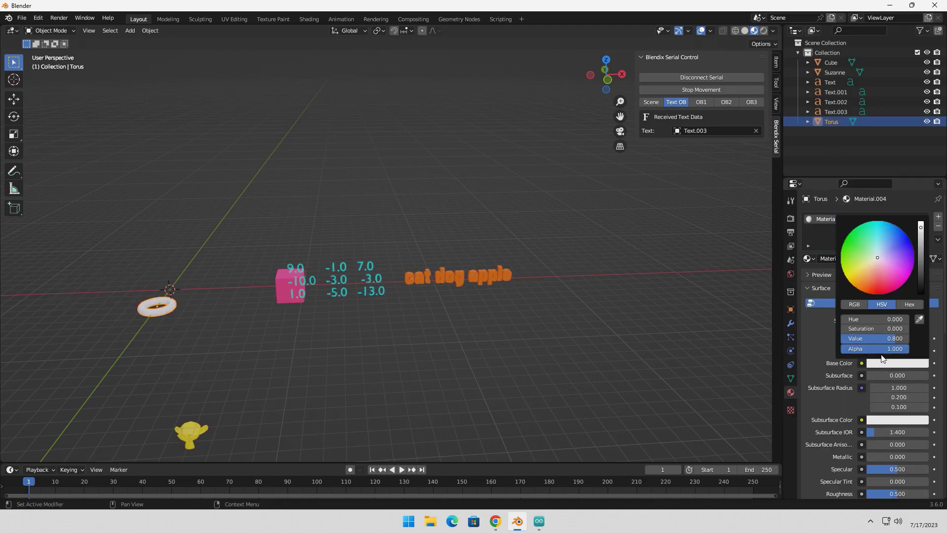
{"action": "left_click_drag", "start_coordinate": [885, 271], "coordinate": [844, 245]}
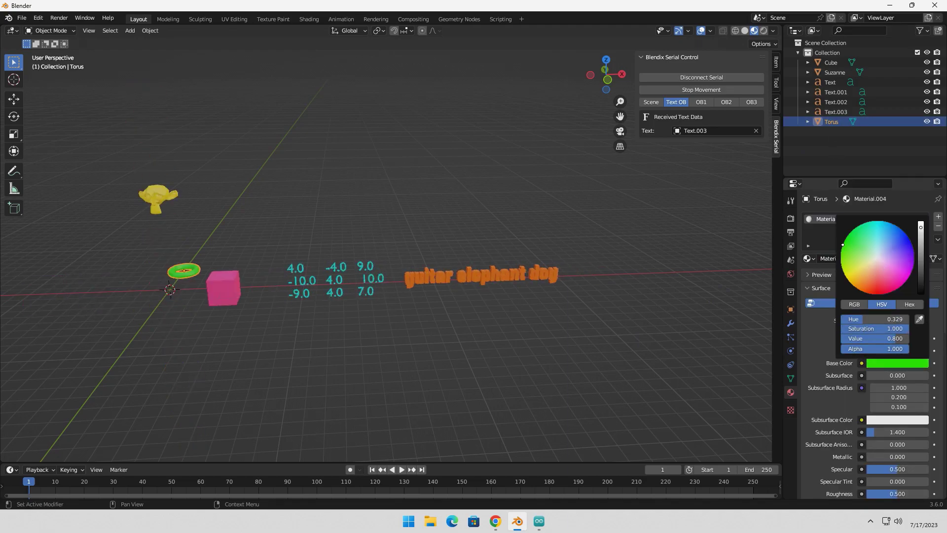
{"action": "left_click", "coordinate": [691, 345]}
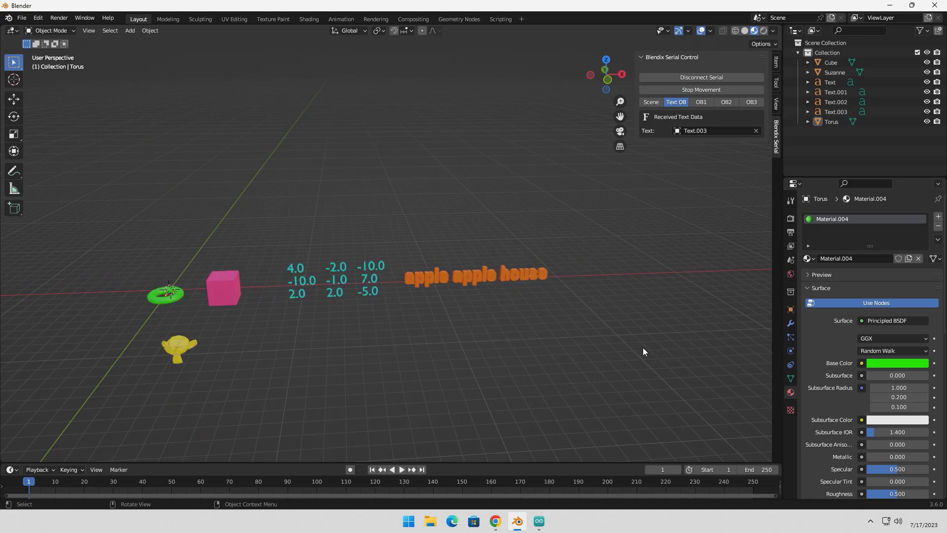
{"action": "middle_click_drag", "start_coordinate": [599, 336], "coordinate": [543, 354]}
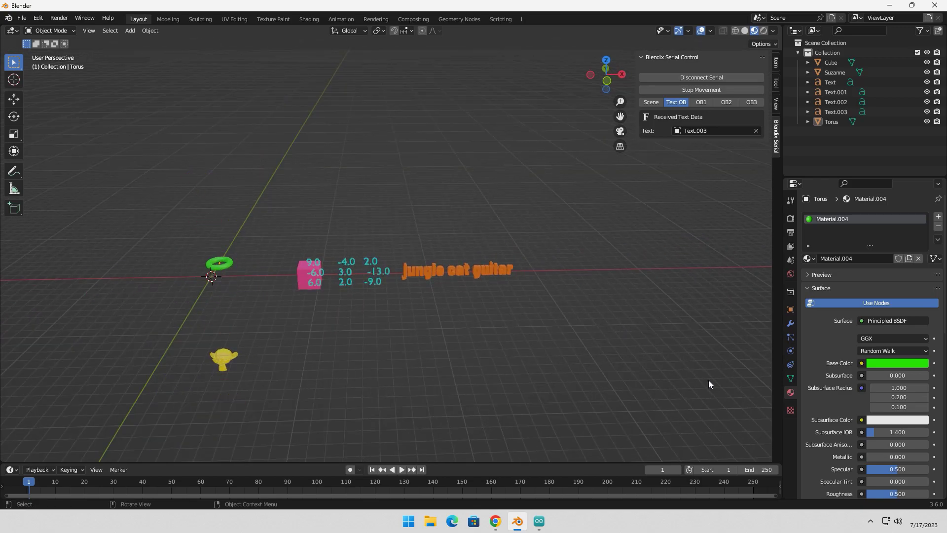
Step: Light the world background with an environment texture using Harbor_3_Free_Env.hdr from the inner Harbor_3_Free folder on drive E
{"action": "left_click", "coordinate": [790, 274]}
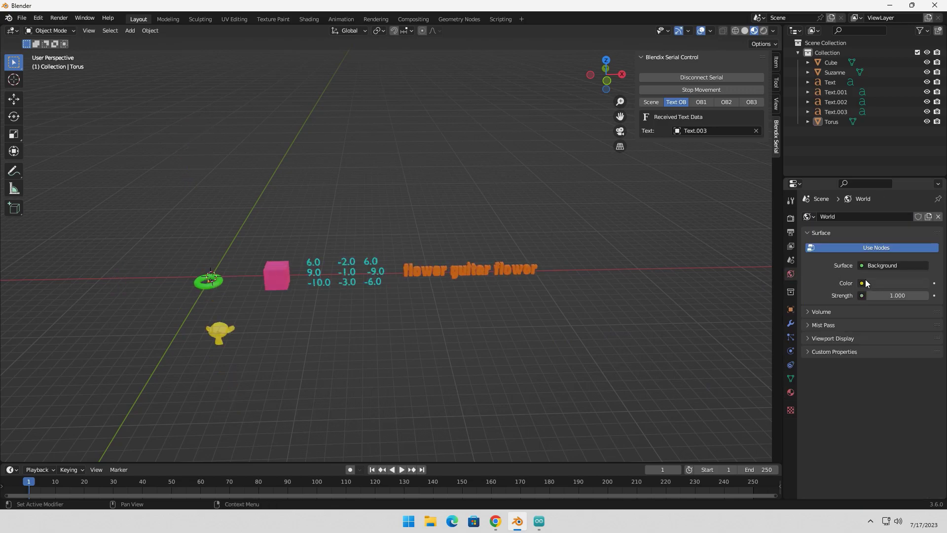
{"action": "left_click", "coordinate": [861, 283]}
{"action": "left_click", "coordinate": [676, 326]}
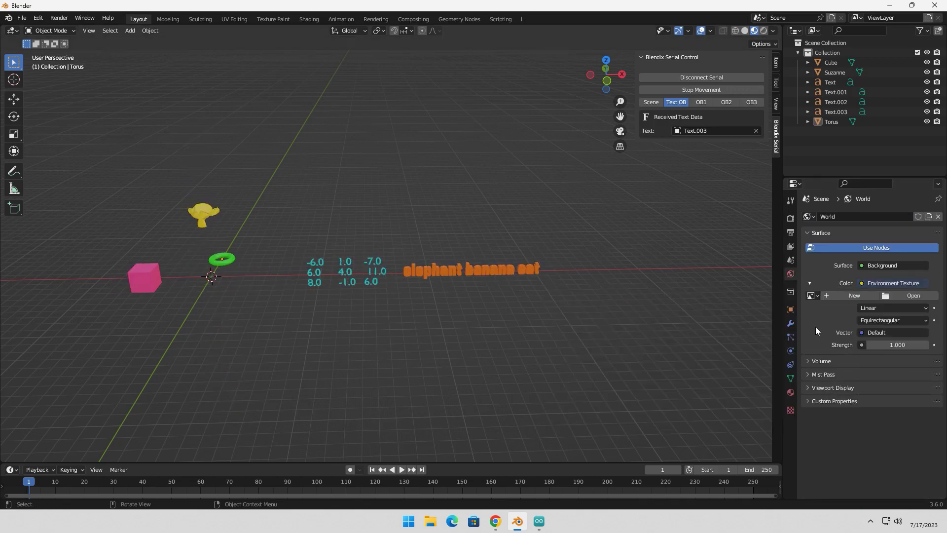
{"action": "left_click", "coordinate": [918, 295]}
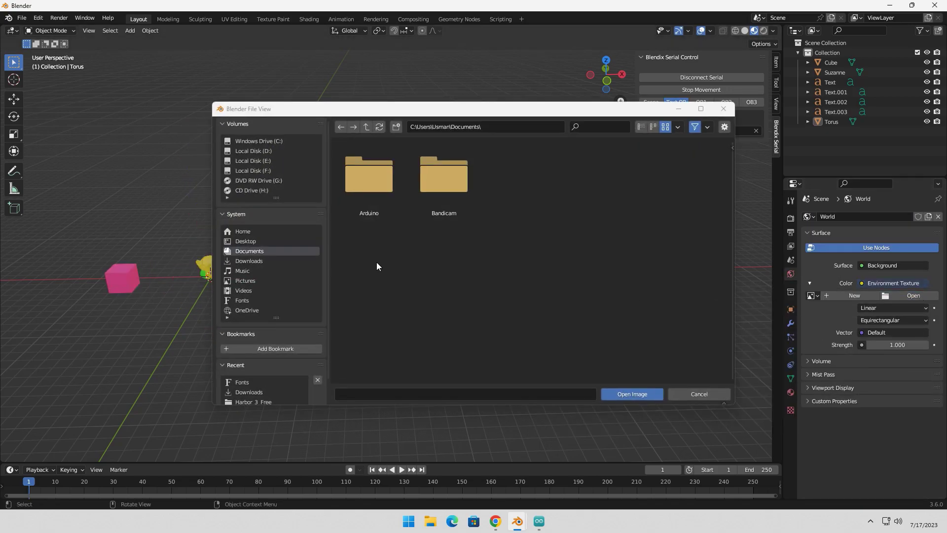
{"action": "left_click", "coordinate": [261, 161]}
{"action": "double_click", "coordinate": [451, 262]}
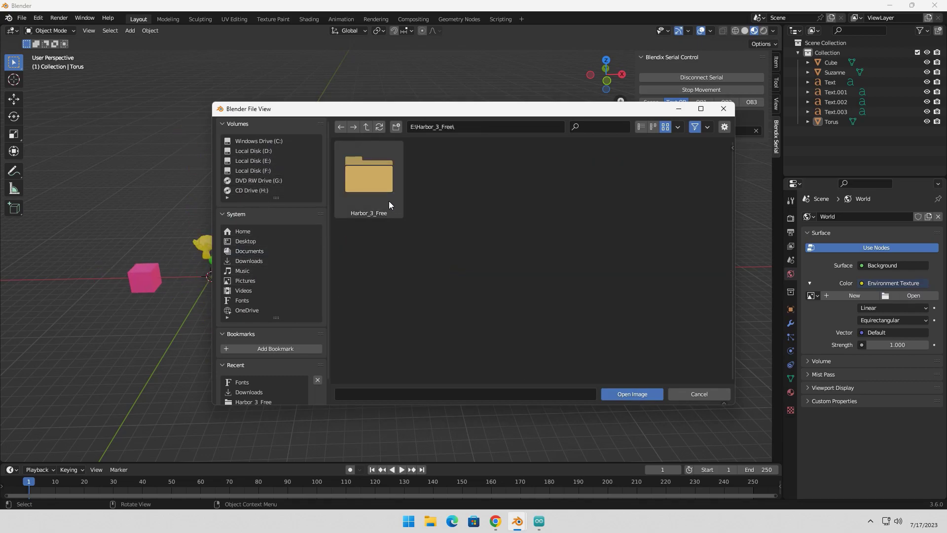
{"action": "double_click", "coordinate": [381, 188]}
{"action": "left_click", "coordinate": [430, 188]}
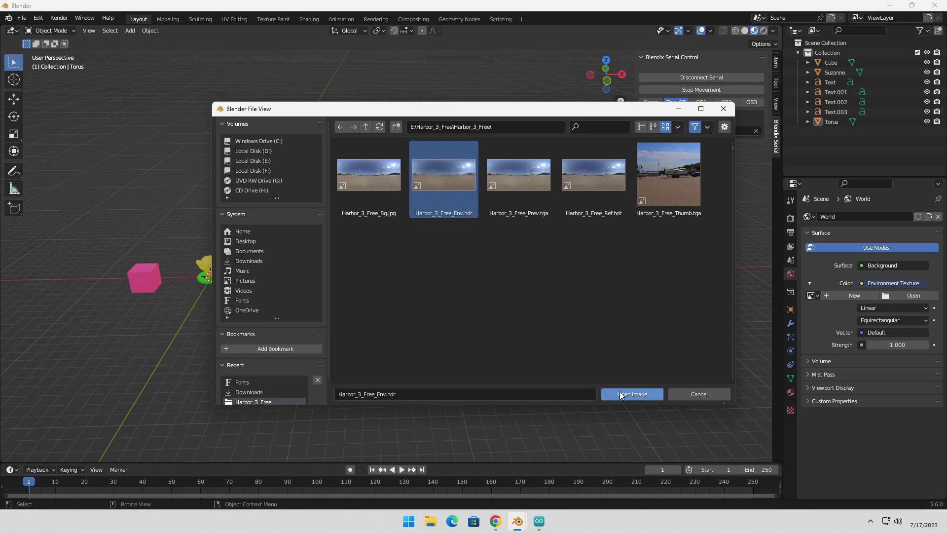
{"action": "left_click", "coordinate": [620, 392]}
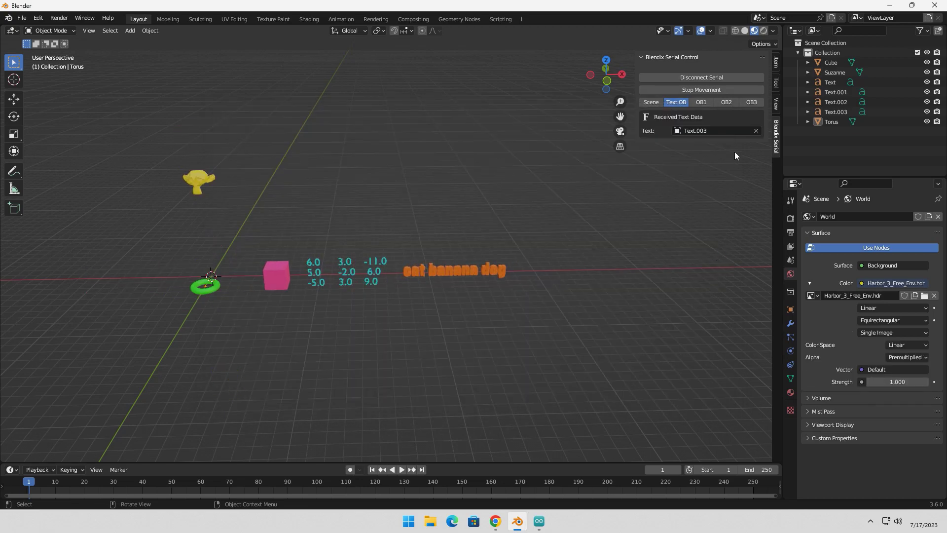
Step: Display the moving objects and text in rendered viewport shading, and stop the serial-driven movement
{"action": "left_click", "coordinate": [763, 30]}
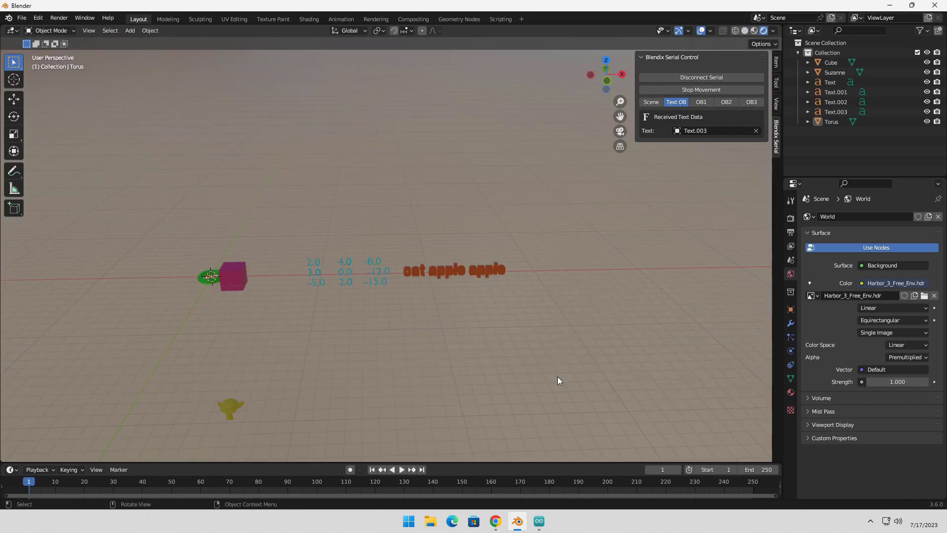
{"action": "mouse_move", "coordinate": [560, 383]}
{"action": "middle_mouse_down"}
{"action": "mouse_move", "coordinate": [545, 355]}
{"action": "mouse_move", "coordinate": [586, 361]}
{"action": "mouse_move", "coordinate": [599, 397]}
{"action": "mouse_move", "coordinate": [581, 397]}
{"action": "mouse_move", "coordinate": [512, 338]}
{"action": "mouse_move", "coordinate": [559, 339]}
{"action": "mouse_move", "coordinate": [562, 378]}
{"action": "mouse_move", "coordinate": [483, 381]}
{"action": "mouse_move", "coordinate": [562, 389]}
{"action": "mouse_move", "coordinate": [508, 294]}
{"action": "mouse_move", "coordinate": [606, 390]}
{"action": "mouse_move", "coordinate": [584, 364]}
{"action": "middle_mouse_up"}
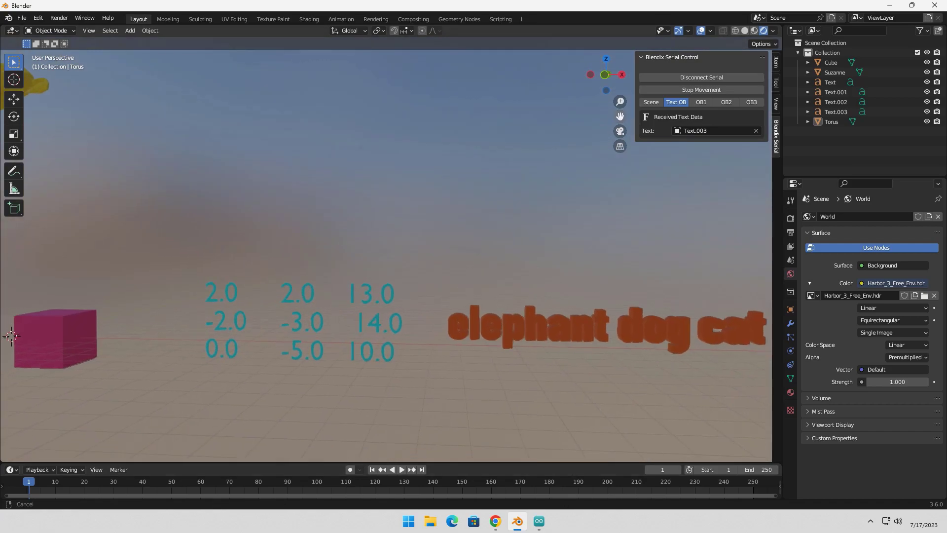
{"action": "left_click_drag", "start_coordinate": [620, 116], "coordinate": [620, 67]}
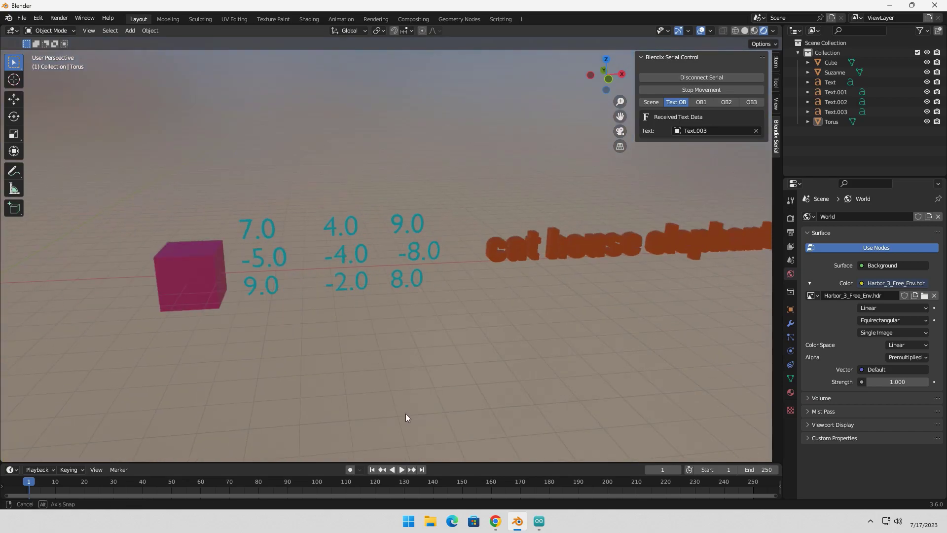
{"action": "middle_click_drag", "start_coordinate": [405, 414], "coordinate": [516, 419]}
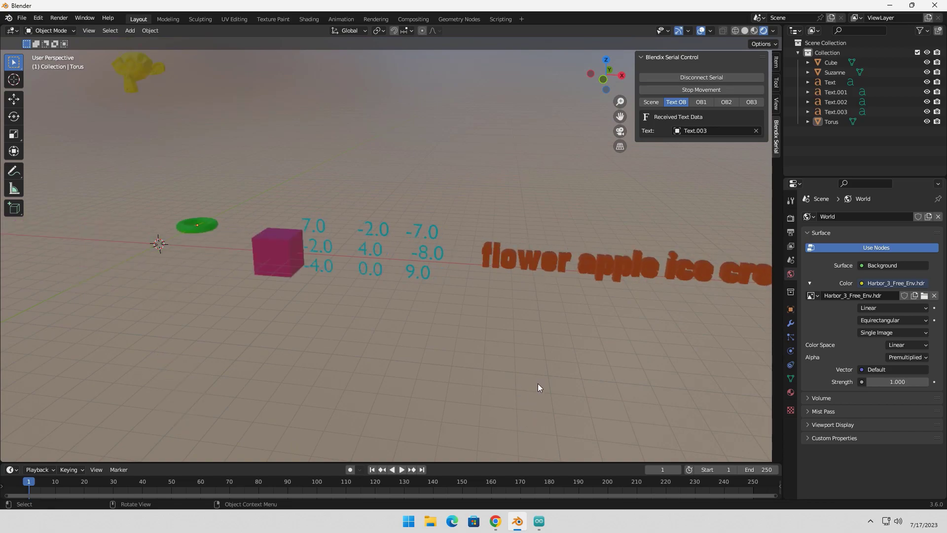
{"action": "left_click", "coordinate": [699, 89]}
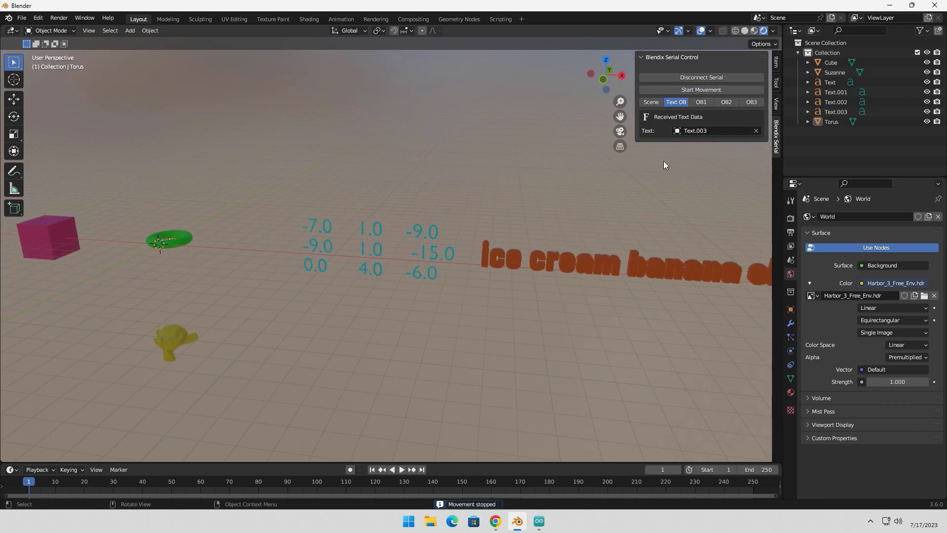